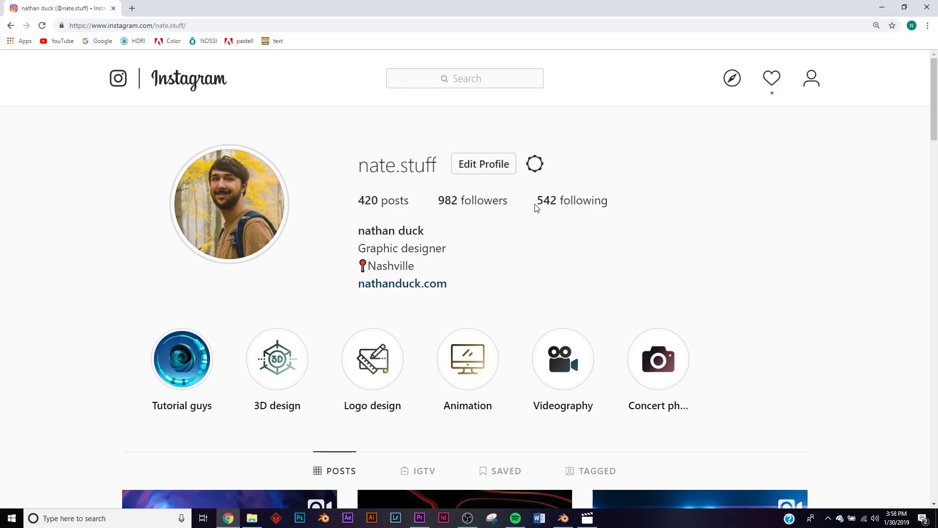
Look through the story highlights and posts on the open Instagram profile, and return to Blender
scroll(377, 331, "down", 4)
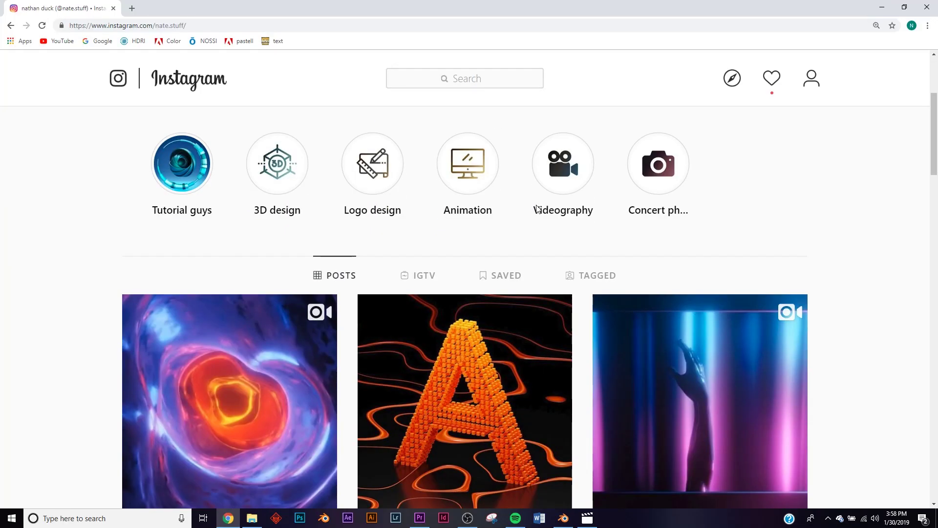
scroll(342, 330, "down", 3)
scroll(373, 314, "up", 5)
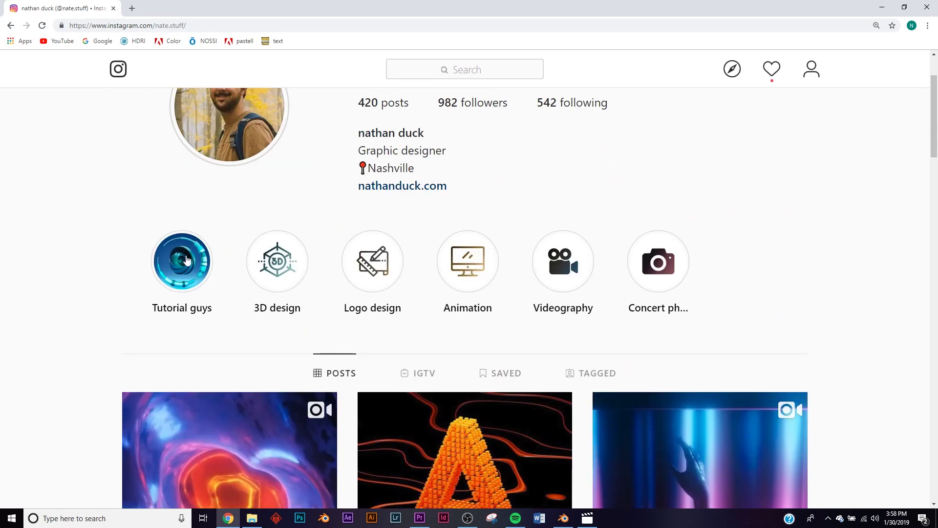
scroll(190, 250, "down", 5)
scroll(494, 331, "down", 5)
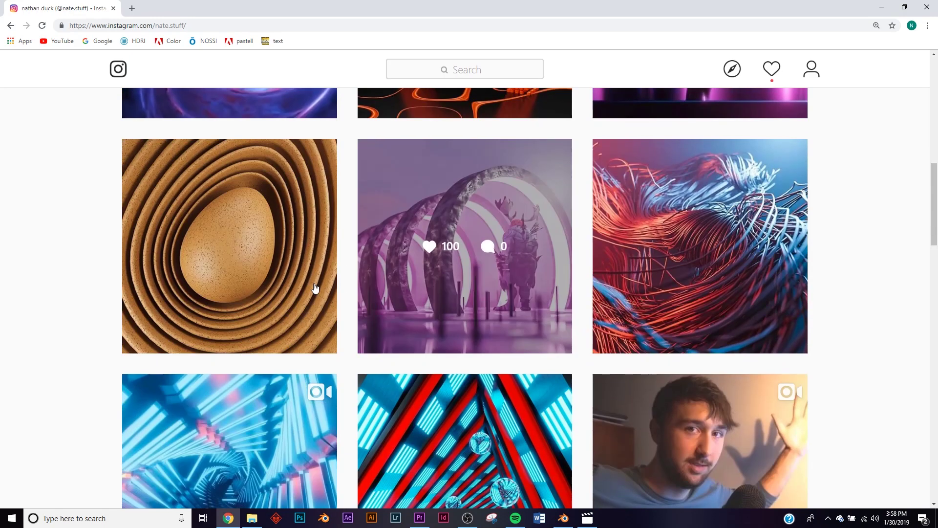
left_click(882, 7)
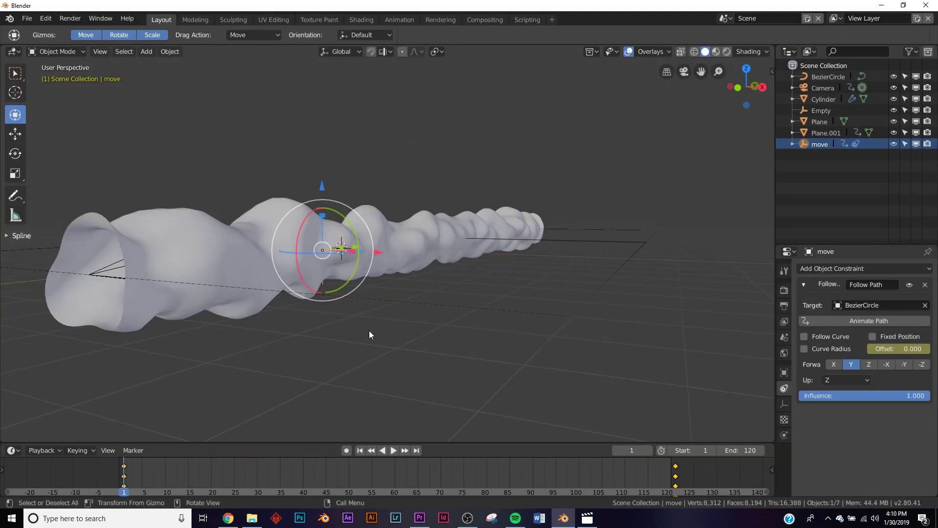
Set the default F-Curve interpolation to Linear in the animation preferences
left_click(45, 21)
left_click(45, 20)
left_click(45, 20)
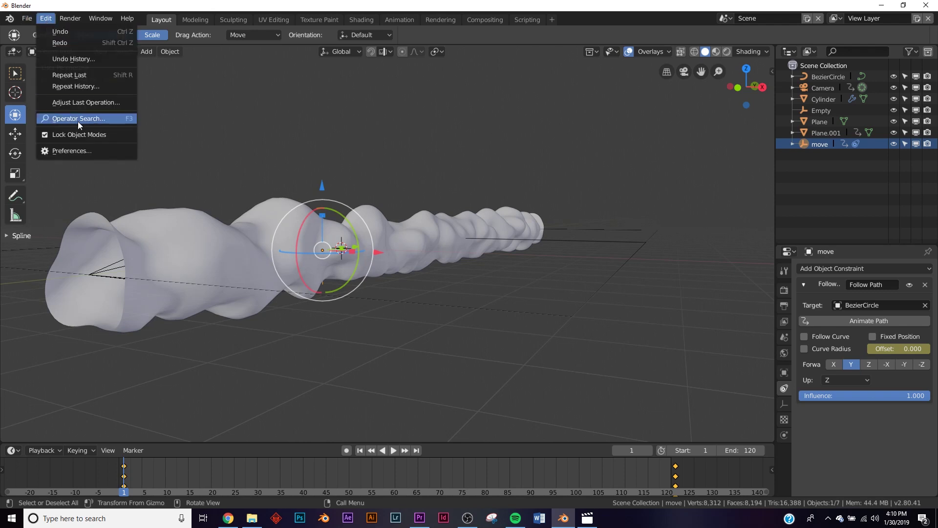
left_click(66, 149)
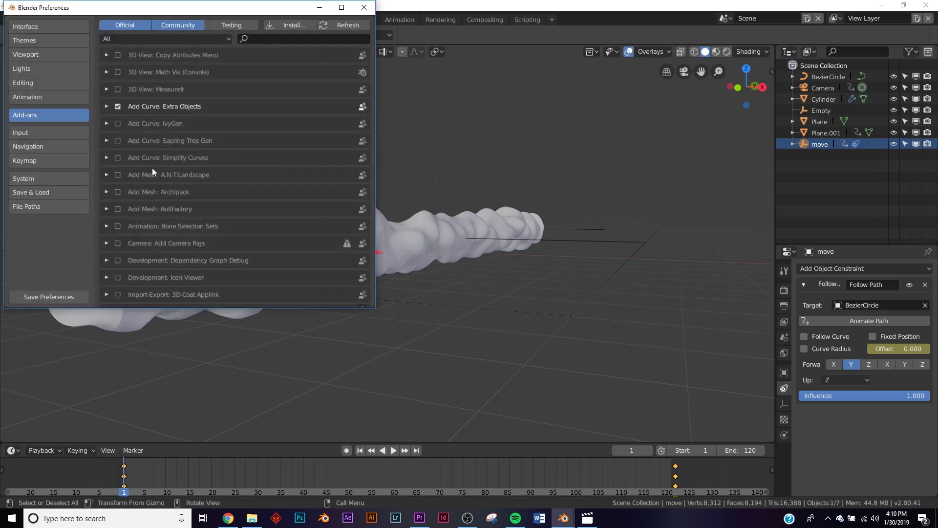
left_click(34, 100)
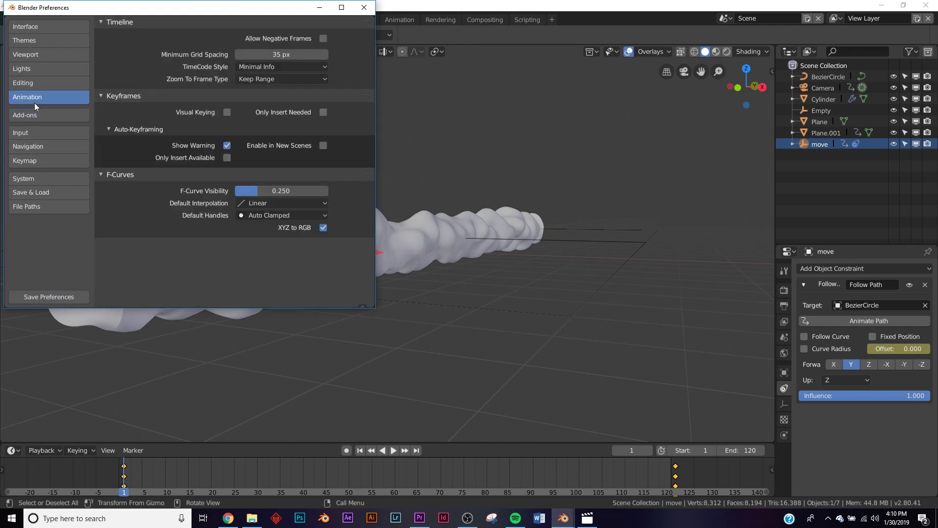
left_click(262, 201)
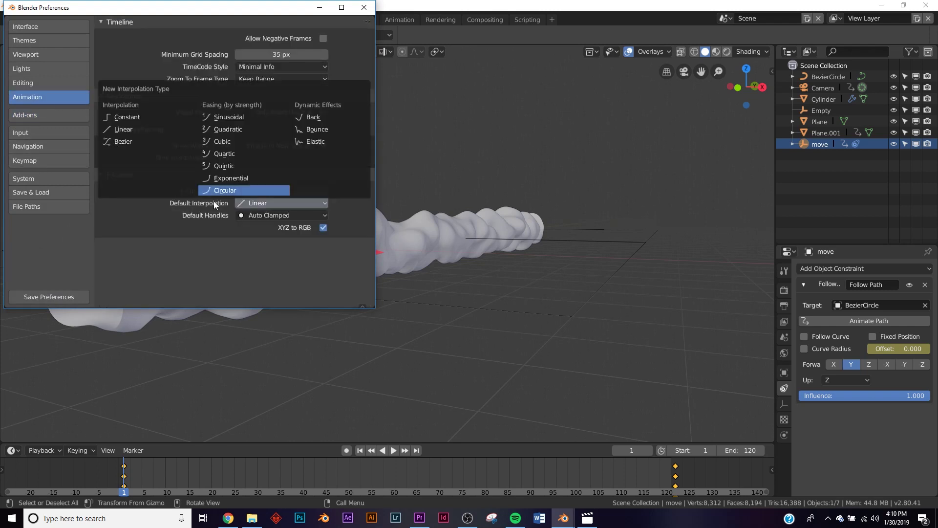
left_click(262, 202)
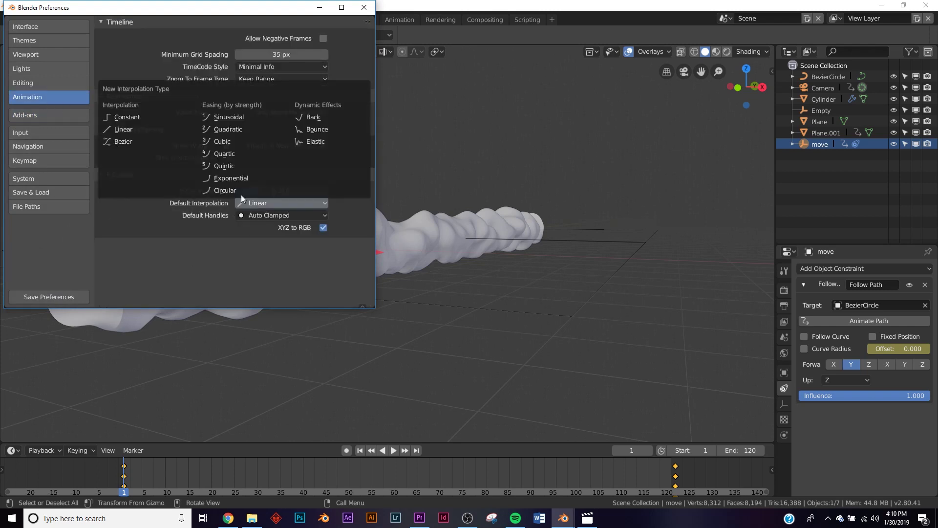
left_click(133, 128)
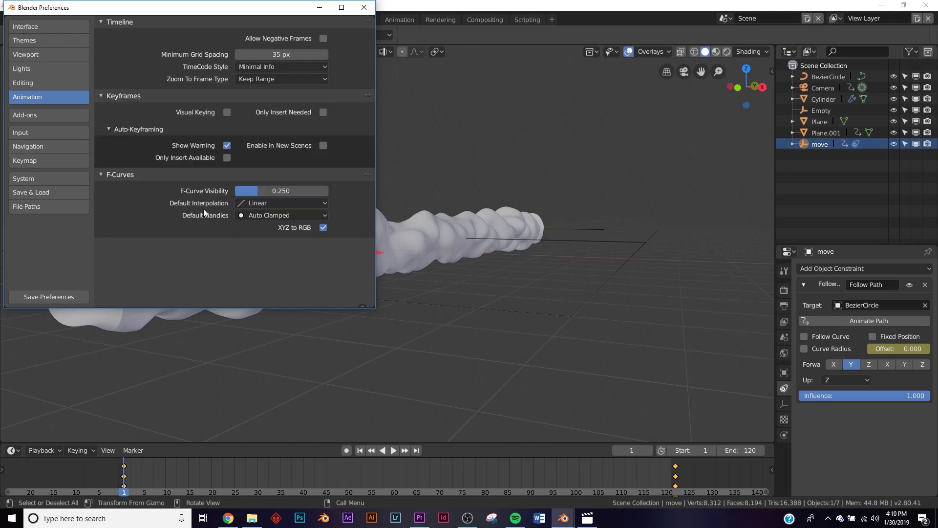
left_click(280, 202)
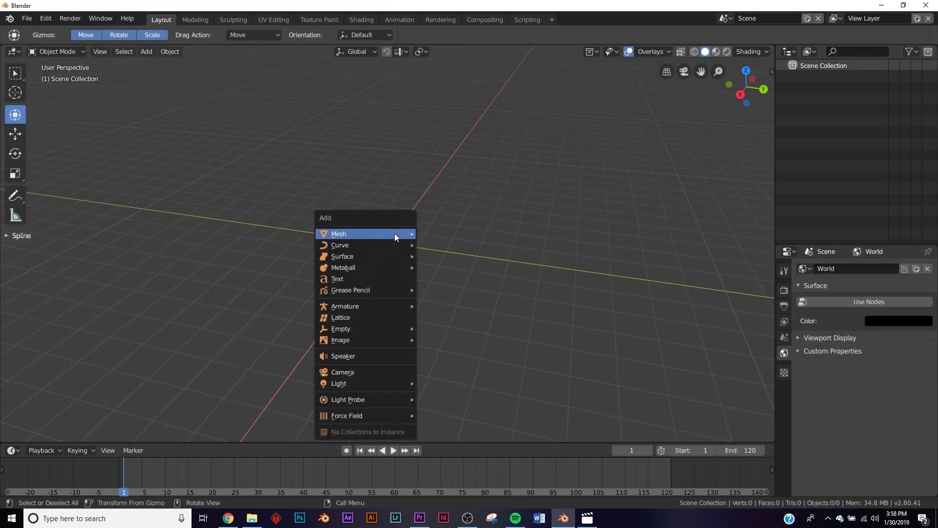
Add a plane mesh at the origin of the empty scene and scale it by 8
mouse_move(394, 233)
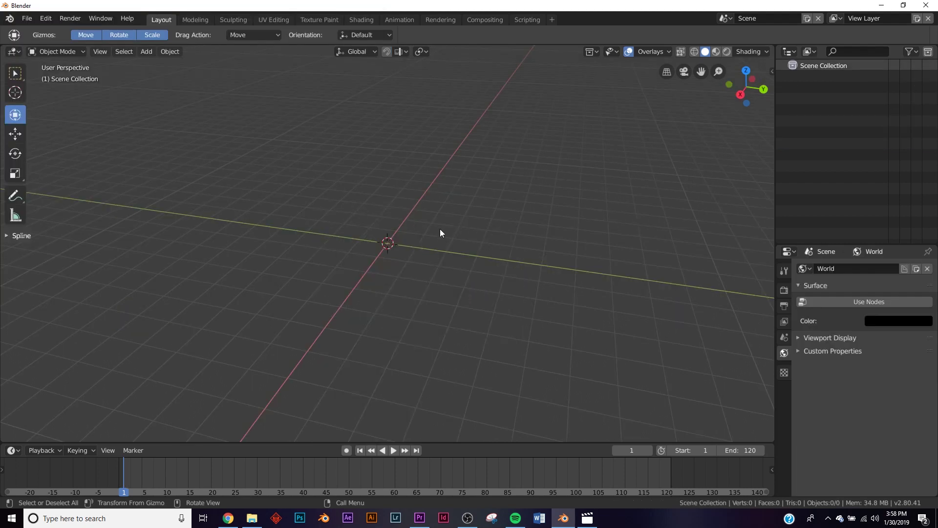
key("shift+a")
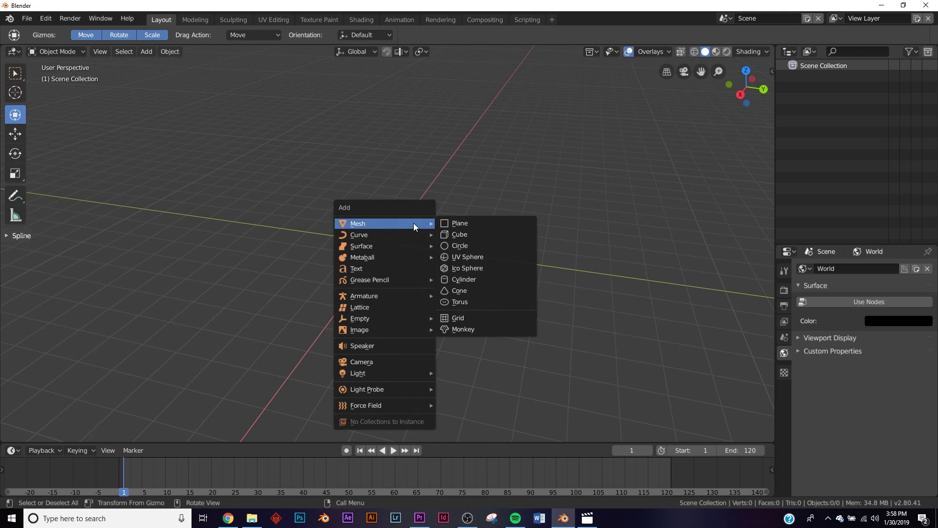
left_click(445, 218)
key("s")
key("8")
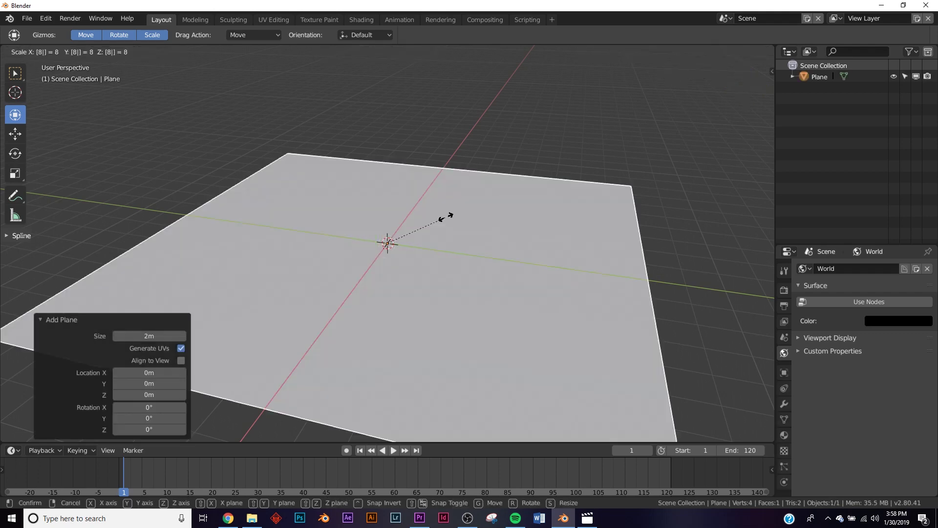
key("Return")
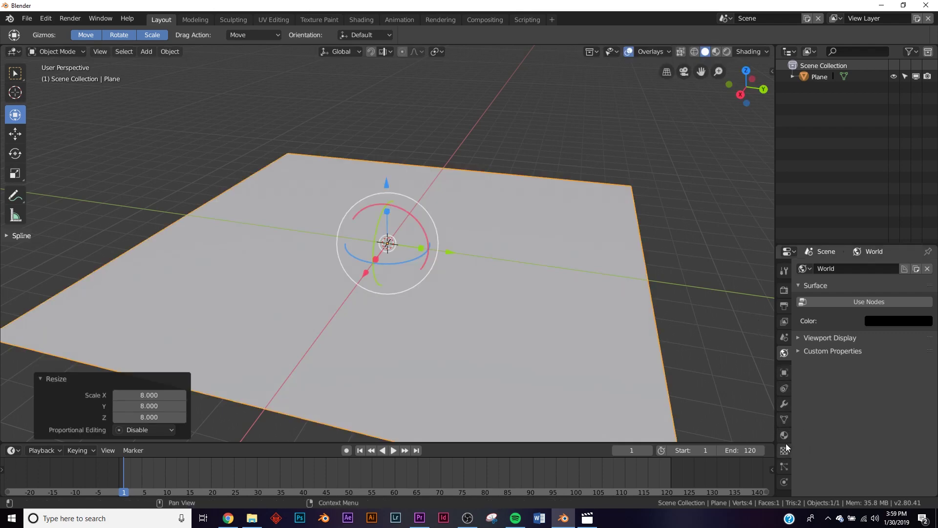
Set the plane's viewport display type to Wire in its object properties
left_click(785, 373)
scroll(857, 430, "down", 1)
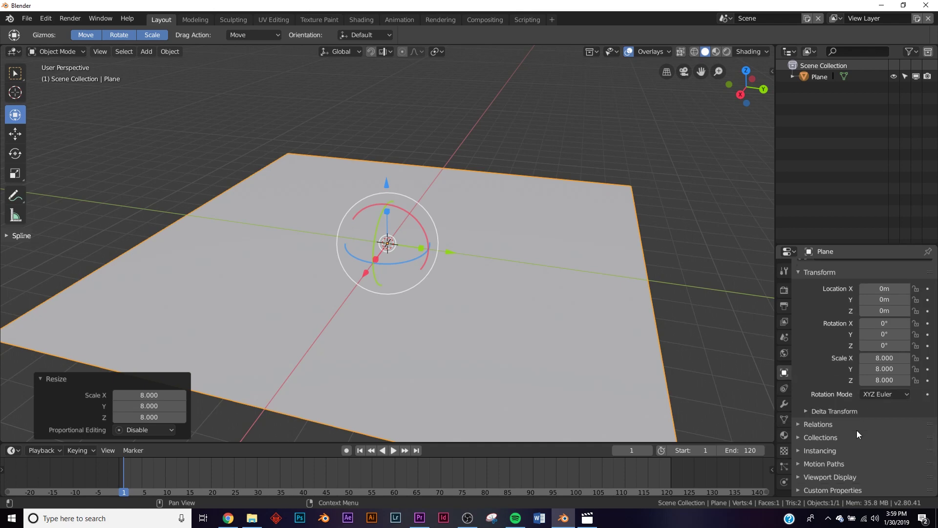
left_click(825, 474)
scroll(825, 474, "down", 3)
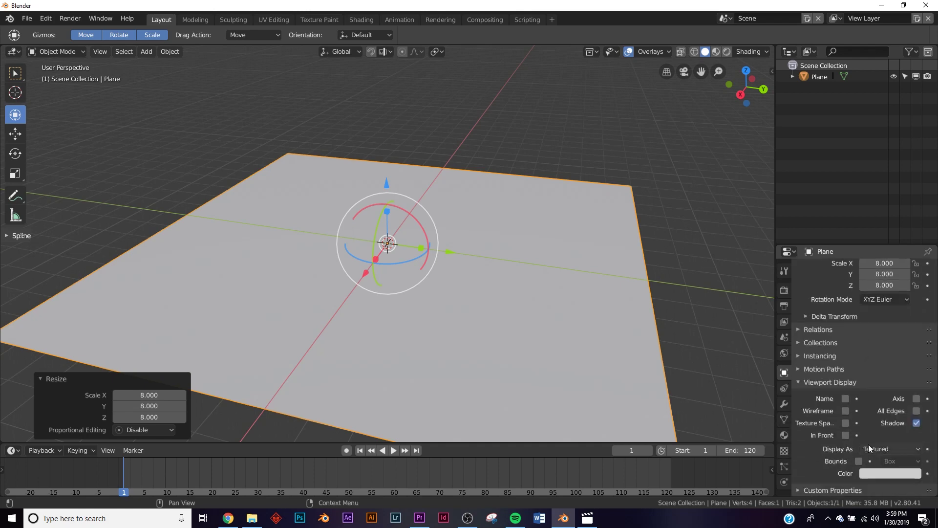
left_click(875, 447)
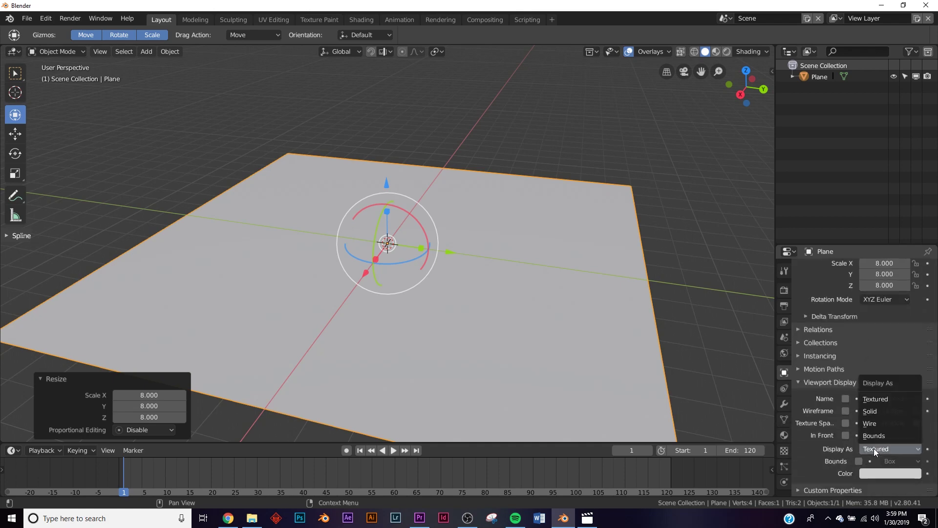
left_click(874, 423)
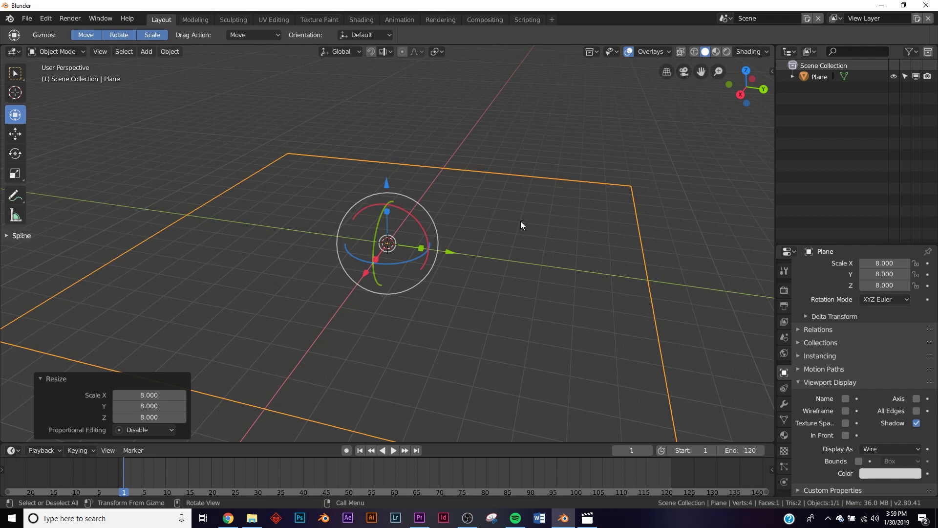
Add a cylinder mesh at the origin and rotate it 90 degrees about the X axis
middle_click_drag(520, 221, 451, 210)
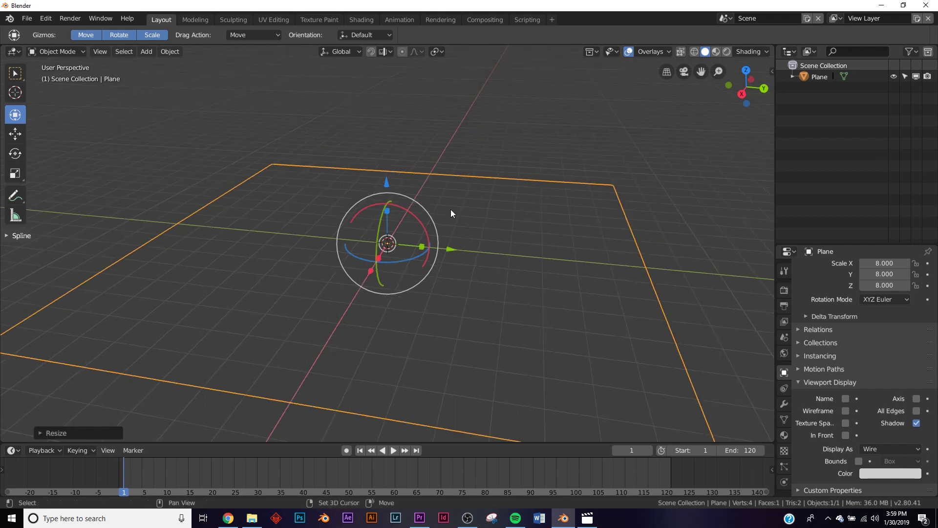
key("shift+a")
mouse_move(450, 209)
left_click(508, 266)
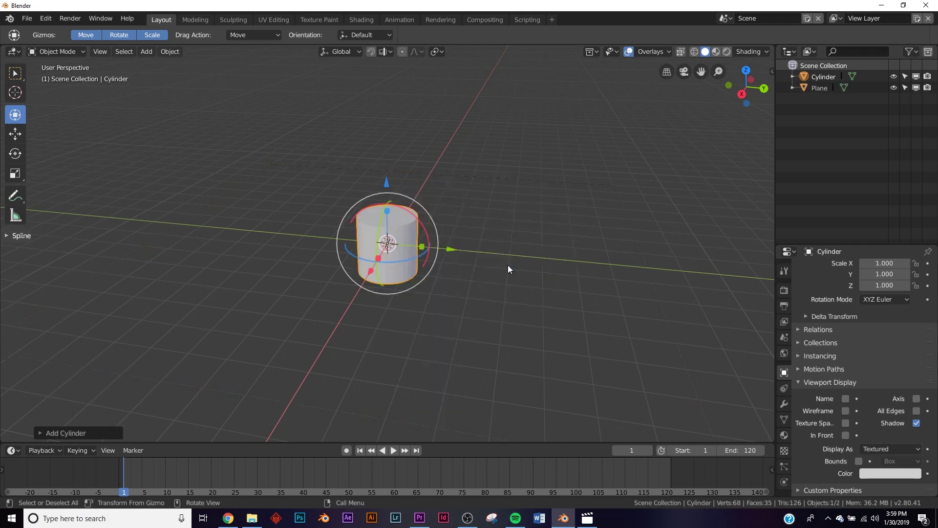
type("rx")
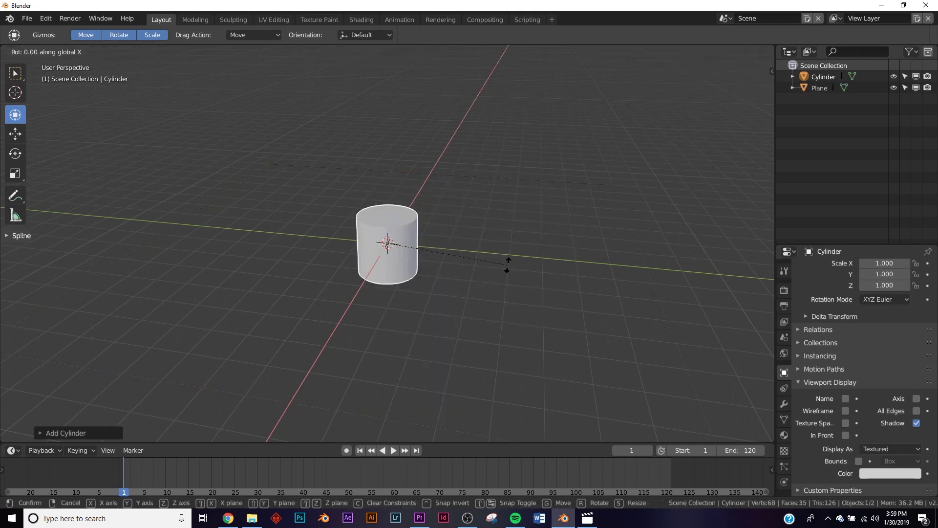
type("90")
key("Return")
Select the cylinder's near end face in Edit Mode and move it outward along the Y axis to lengthen the tube
middle_click_drag(429, 261, 251, 230)
key("Tab")
left_click(115, 51)
middle_click_drag(225, 173, 331, 247)
left_click(336, 246)
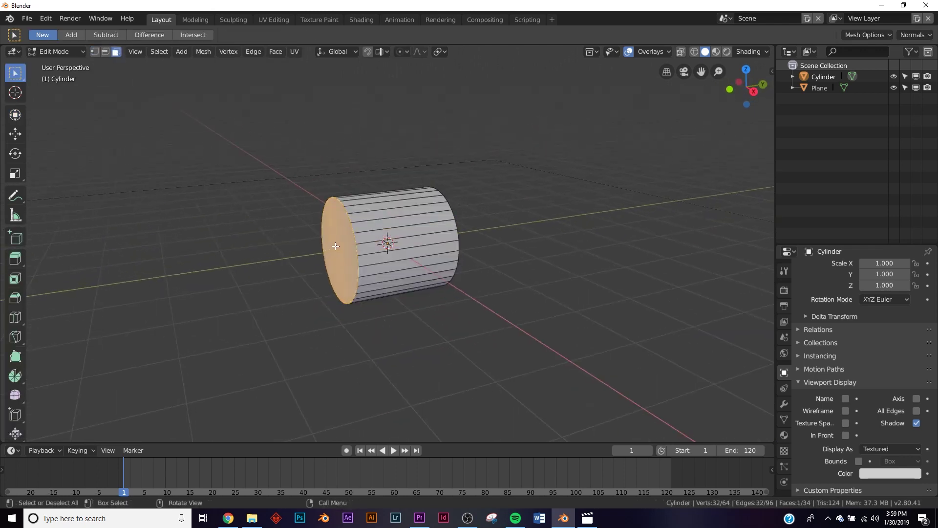
left_click(15, 115)
middle_click_drag(342, 229, 513, 274)
middle_click_drag(441, 263, 460, 236)
left_click_drag(460, 235, 249, 250)
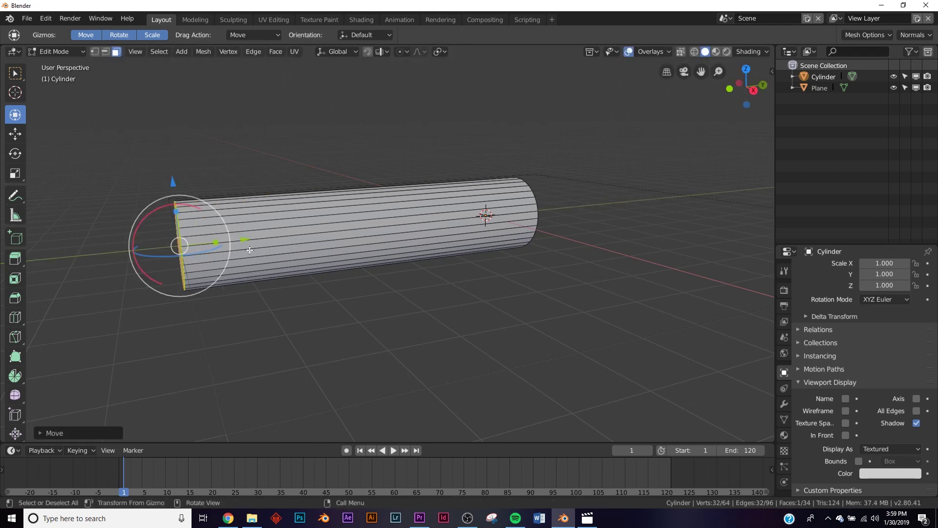
Undo the last end face moves and stretch the cylinder again along the Y axis into a long tube
mouse_move(250, 250)
left_mouse_down()
mouse_move(288, 236)
mouse_move(195, 237)
mouse_move(259, 242)
left_mouse_up()
key("ctrl+z")
key("ctrl+z")
middle_click_drag(341, 272, 386, 227)
left_click_drag(387, 228, 164, 210)
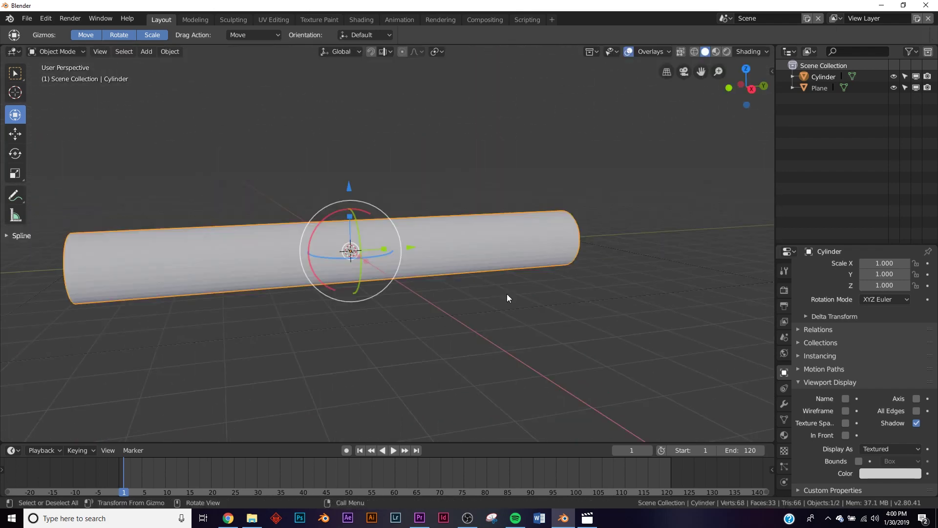
Select the cylinder's entire mesh in Edit Mode and return to Object Mode
key("Tab")
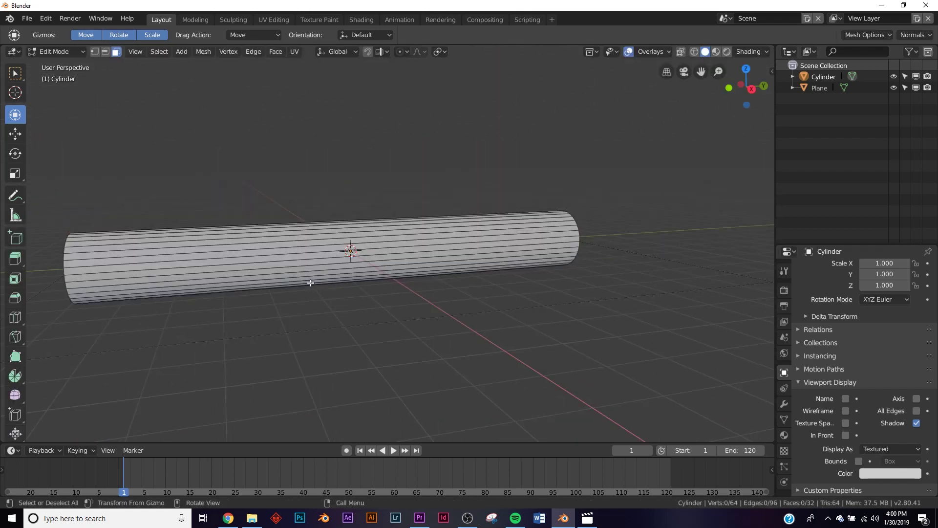
key("a")
key("Tab")
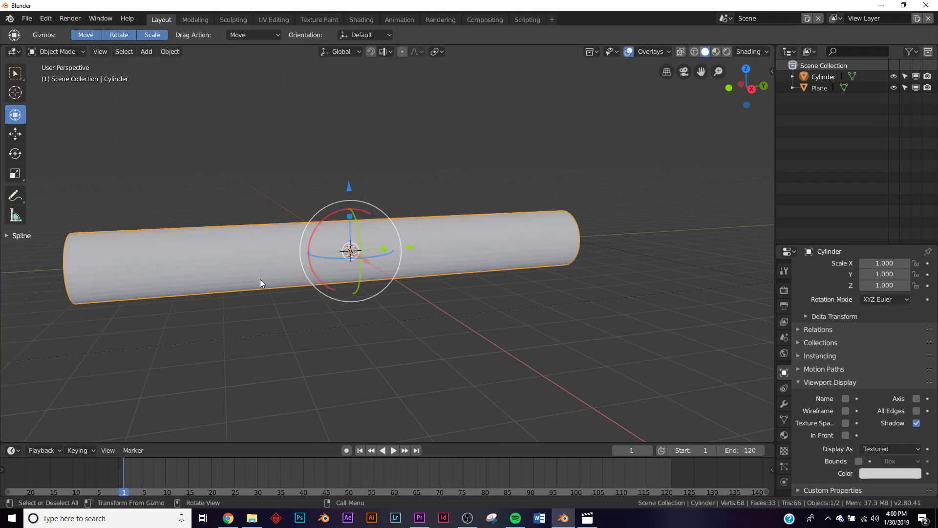
middle_click_drag(406, 304, 393, 286, "shift")
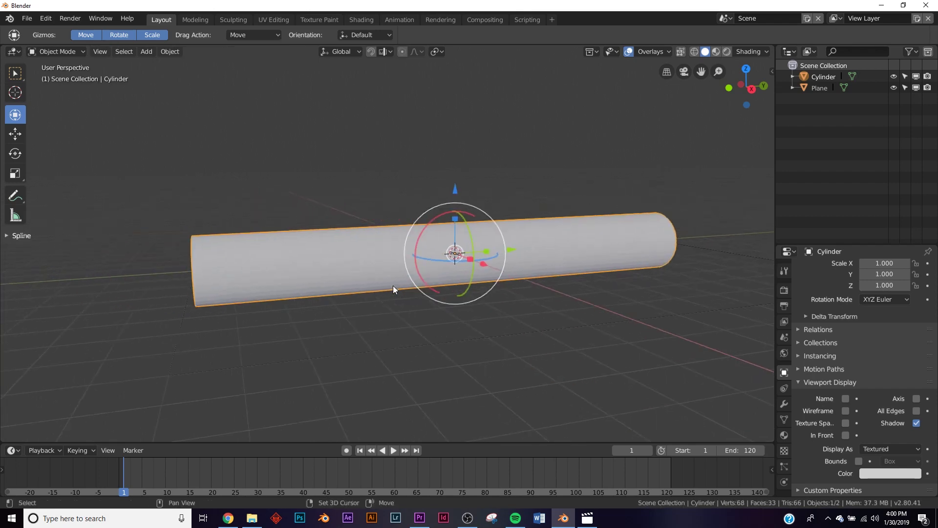
left_click(783, 405)
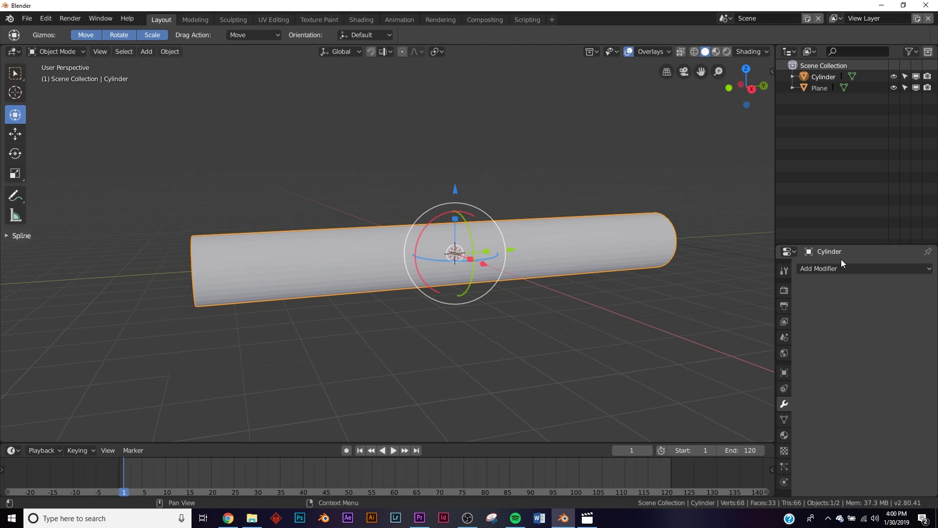
left_click(837, 268)
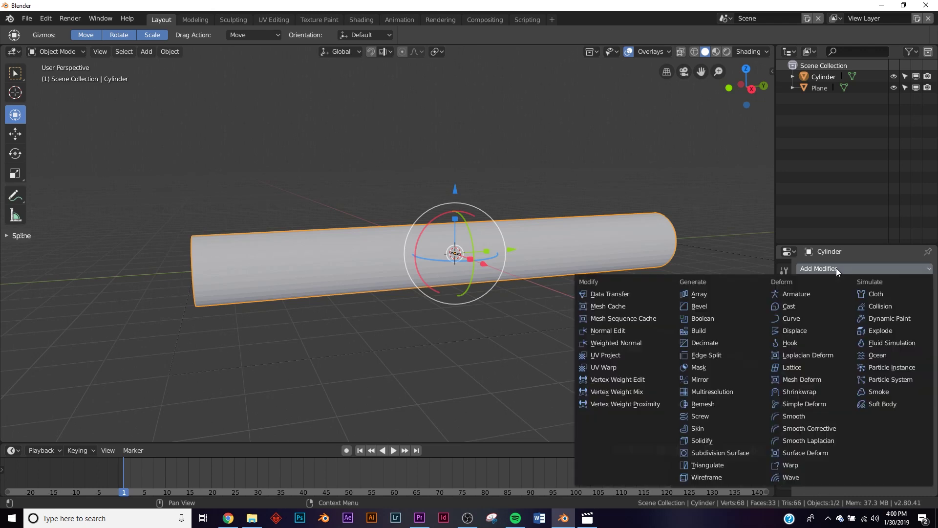
left_click(735, 453)
left_click(929, 289)
key("Tab")
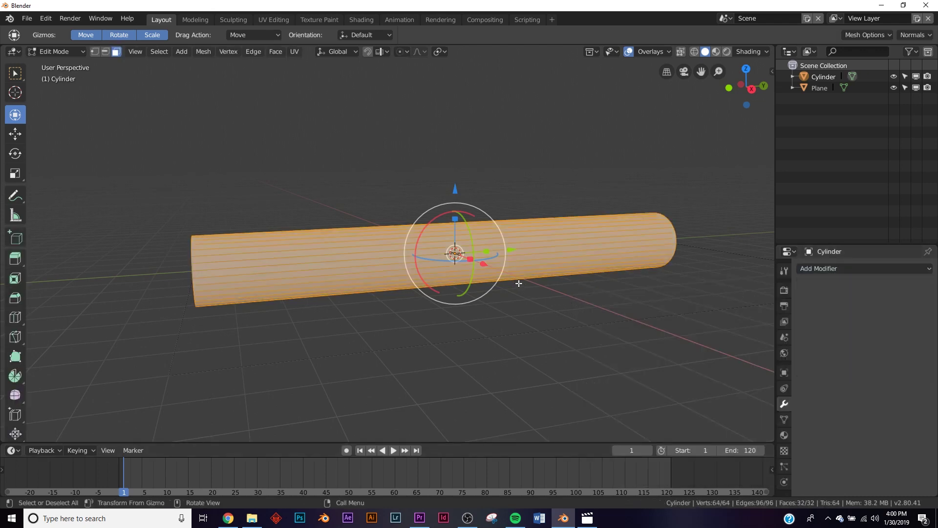
scroll(354, 294, "up", 3)
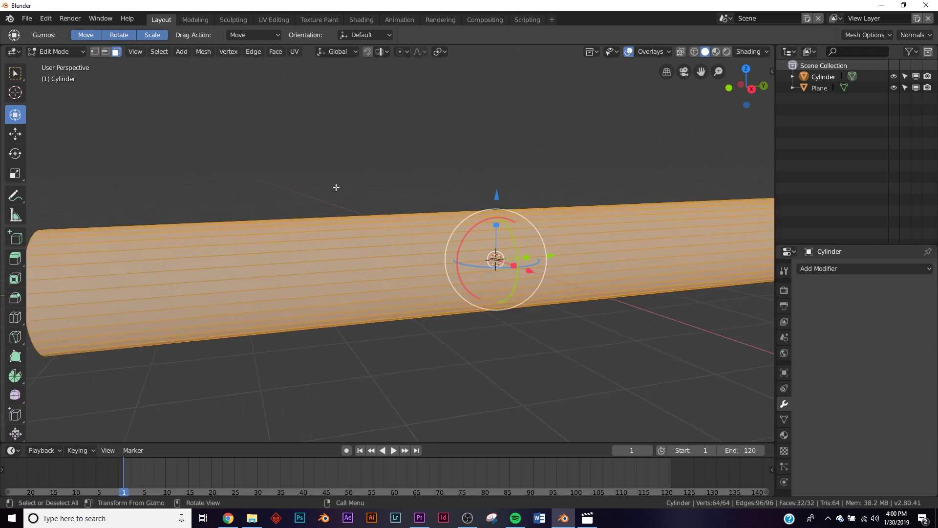
key("Tab")
scroll(615, 298, "down", 2)
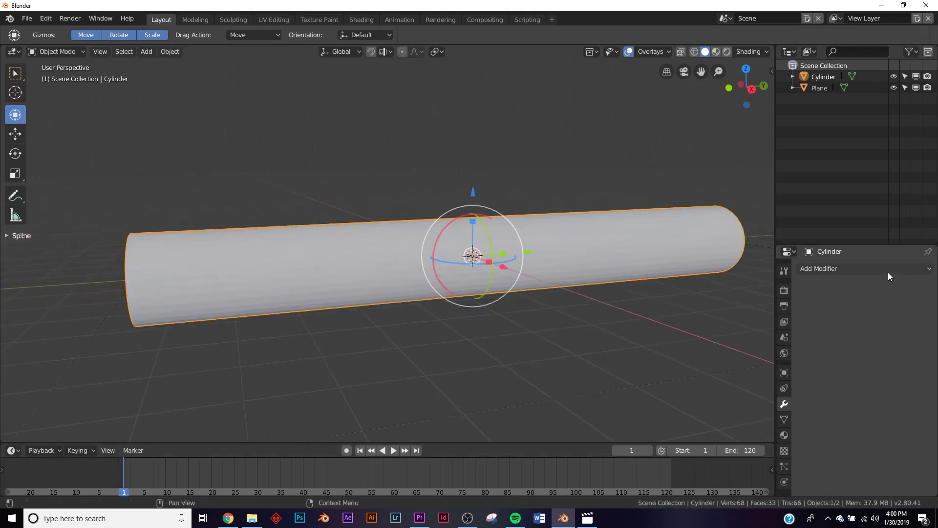
Add a Subdivision Surface modifier to the cylinder
left_click(888, 269)
left_click(731, 453)
Try applying the Subdivision Surface modifier, check the resulting mesh in Edit Mode, and undo the application
left_click(821, 301)
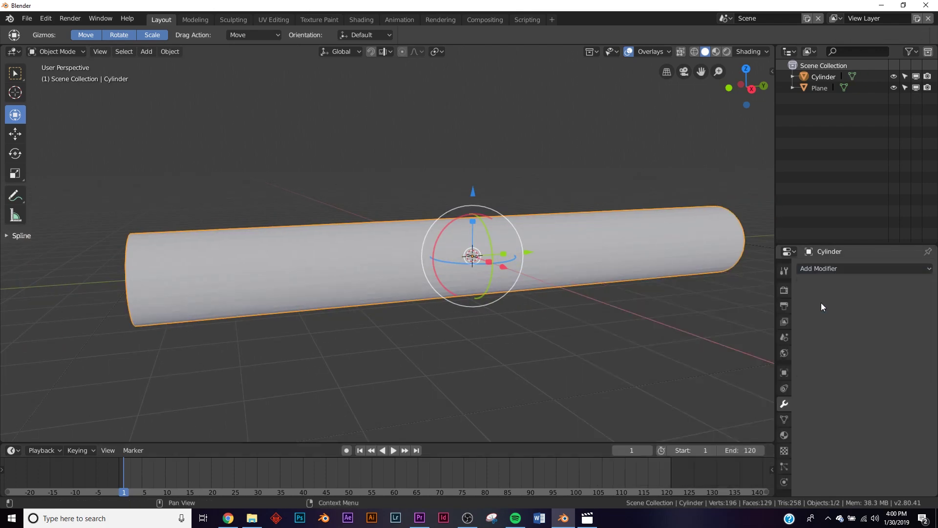
key("Tab")
scroll(370, 297, "up", 3)
middle_click_drag(370, 298, 509, 276)
scroll(561, 303, "up", 3)
key("Tab")
key("ctrl+2")
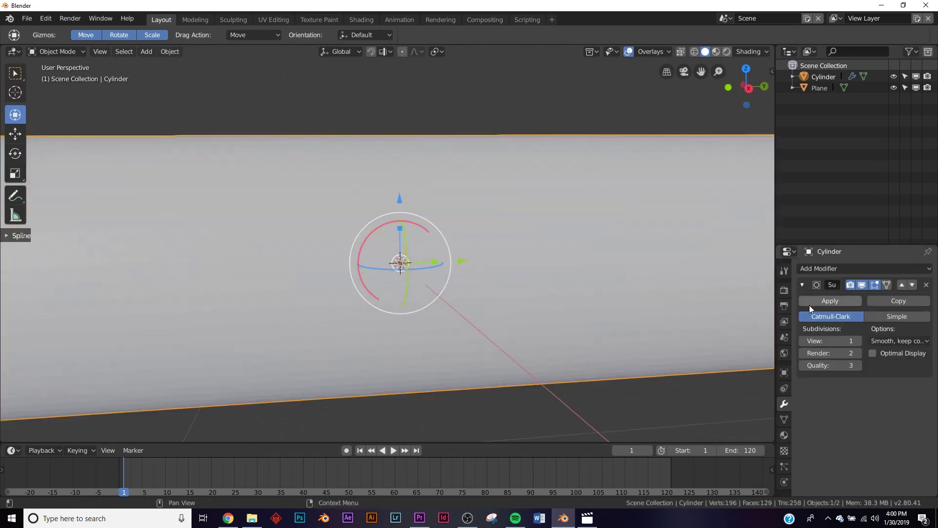
Try applying the Subdivision Surface modifier to the cylinder again, and undo back to the unsubdivided mesh in Edit Mode
left_click(829, 300)
scroll(595, 321, "down", 4)
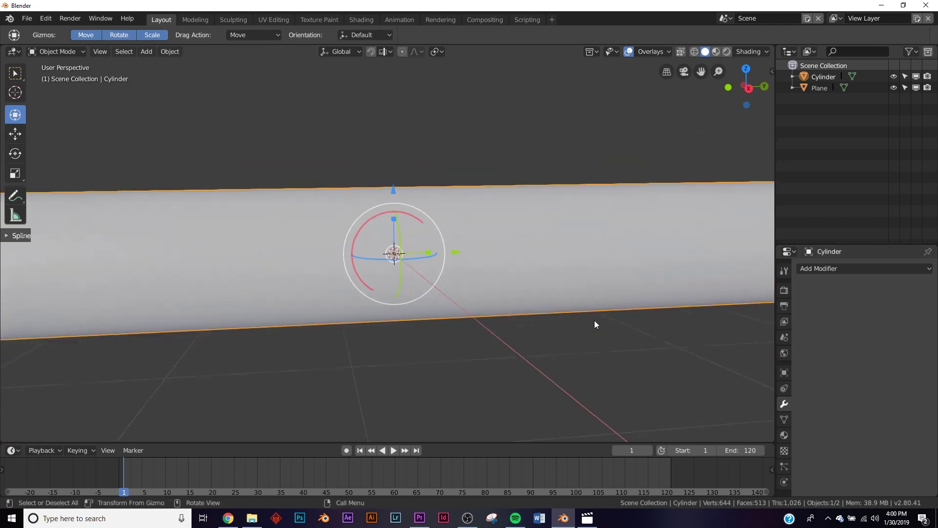
key("Tab")
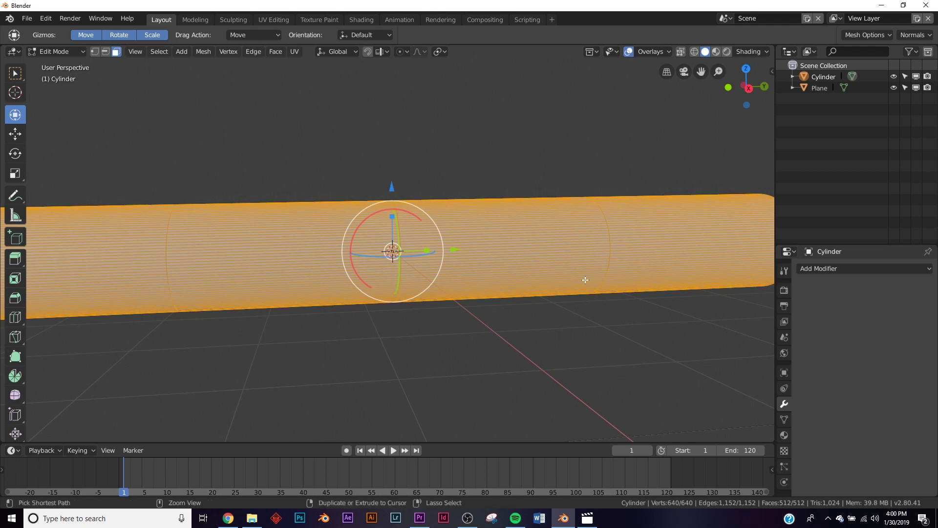
key("ctrl+z")
key("ctrl+z")
Cut edge loops around the cylinder at roughly even intervals along its whole length with the Loop Cut tool
scroll(464, 304, "down", 3)
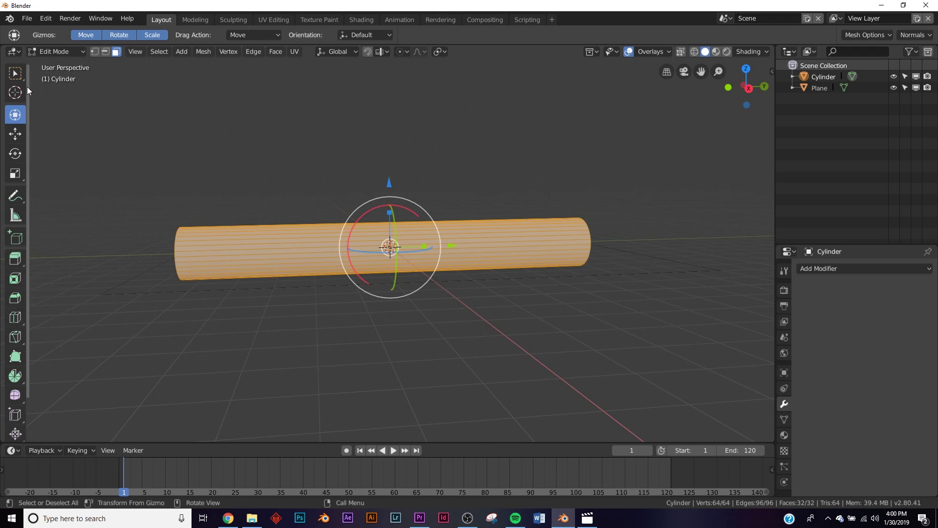
mouse_move(27, 86)
left_mouse_down()
mouse_move(2, 87)
mouse_move(49, 73)
mouse_move(27, 73)
left_mouse_up()
left_click(15, 317)
left_click(389, 247)
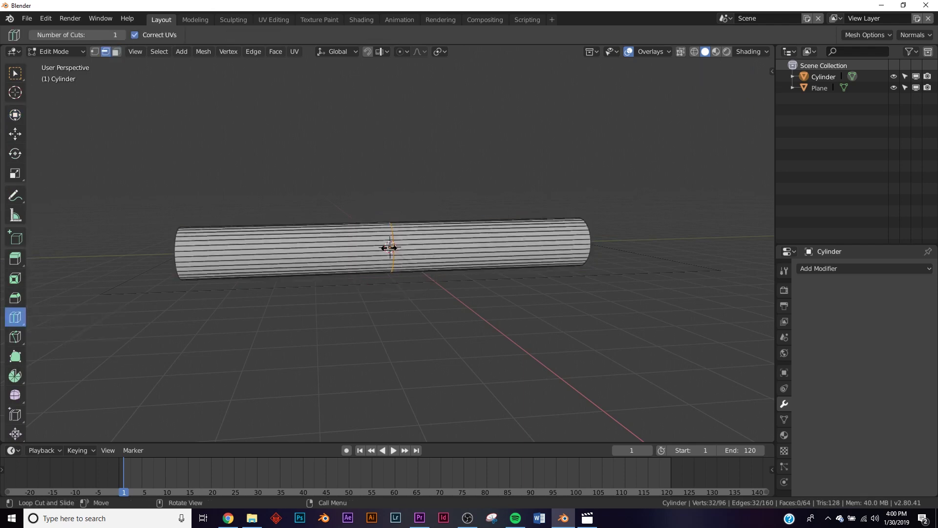
left_click(279, 248)
left_click(494, 247)
left_click(544, 243)
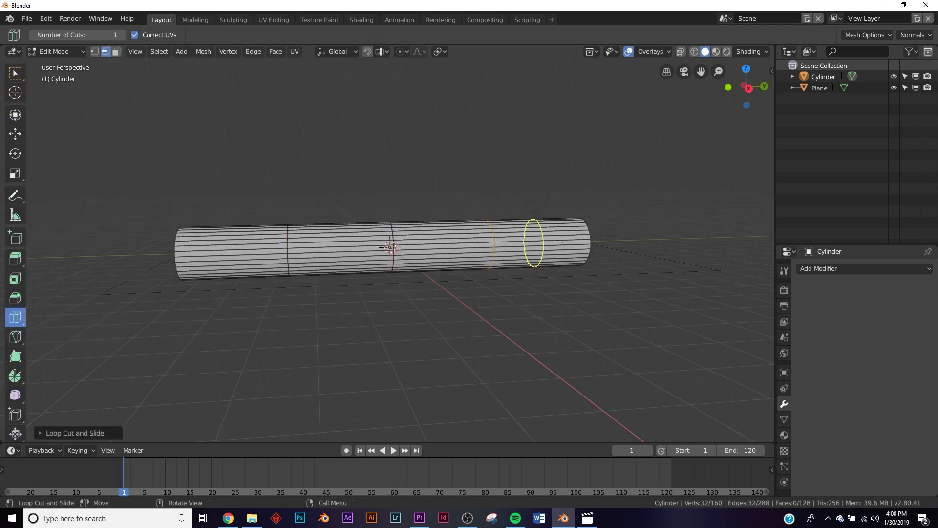
left_click(442, 245)
left_click(338, 248)
left_click(233, 251)
left_click(207, 254)
left_click(260, 252)
left_click(312, 253)
left_click(364, 250)
left_click(467, 245)
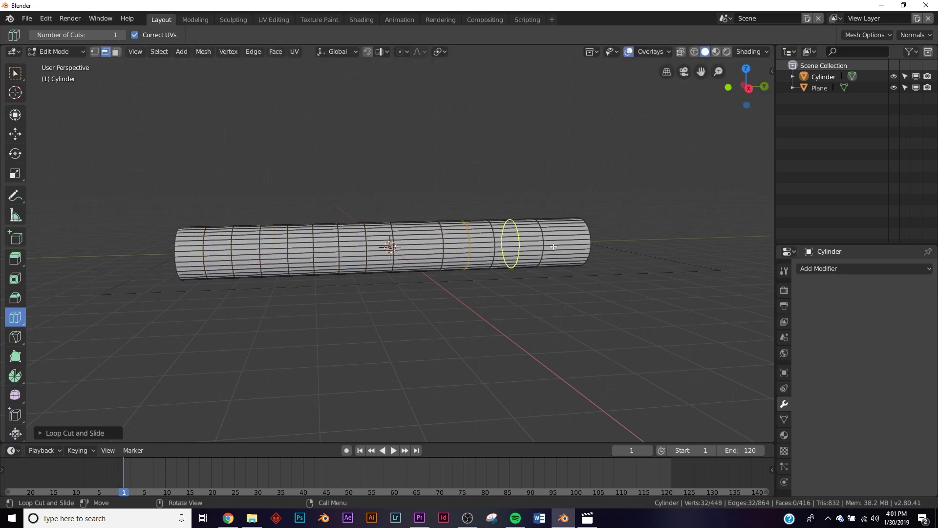
left_click(569, 241)
left_click(415, 253)
left_click(509, 323)
Return to Object Mode and add a Subdivision Surface modifier to the loop-cut cylinder
mouse_move(511, 325)
middle_mouse_down()
mouse_move(473, 329)
mouse_move(494, 324)
middle_mouse_up()
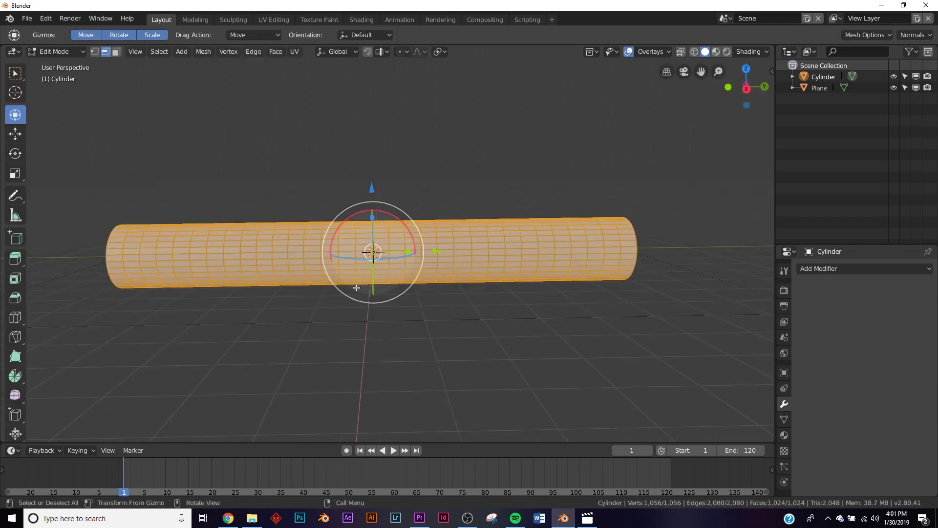
middle_click_drag(442, 276, 419, 268)
key("Tab")
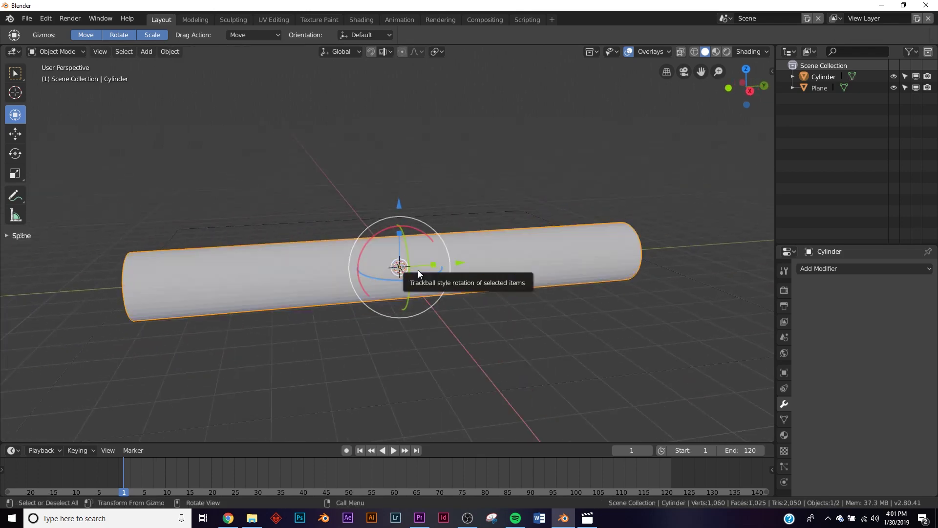
left_click(833, 269)
left_click(730, 452)
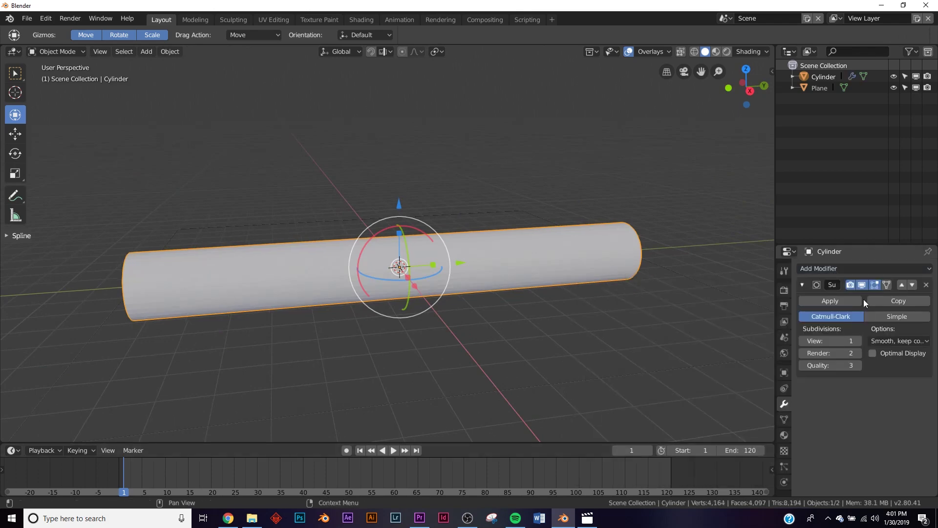
Add a Displace modifier to the cylinder and give it a new texture of type Clouds
left_click(843, 268)
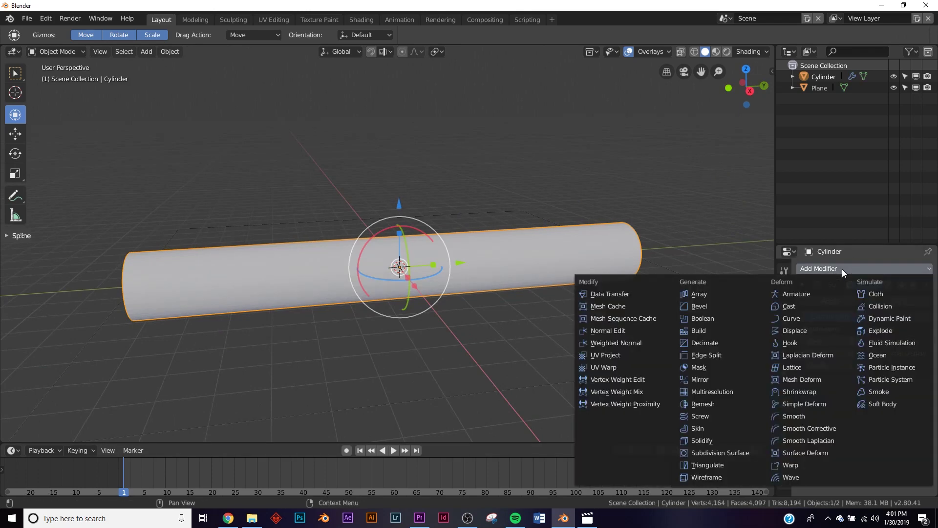
left_click(811, 332)
scroll(846, 355, "down", 1)
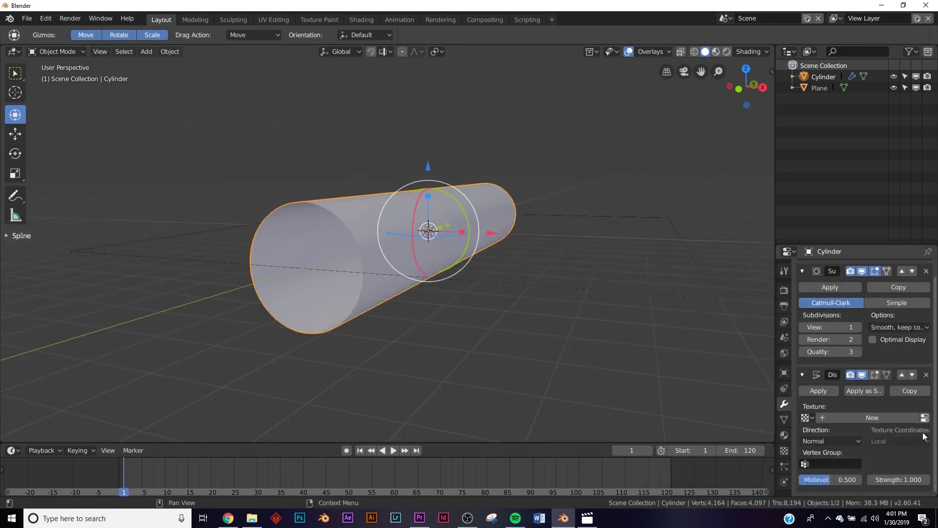
left_click(873, 418)
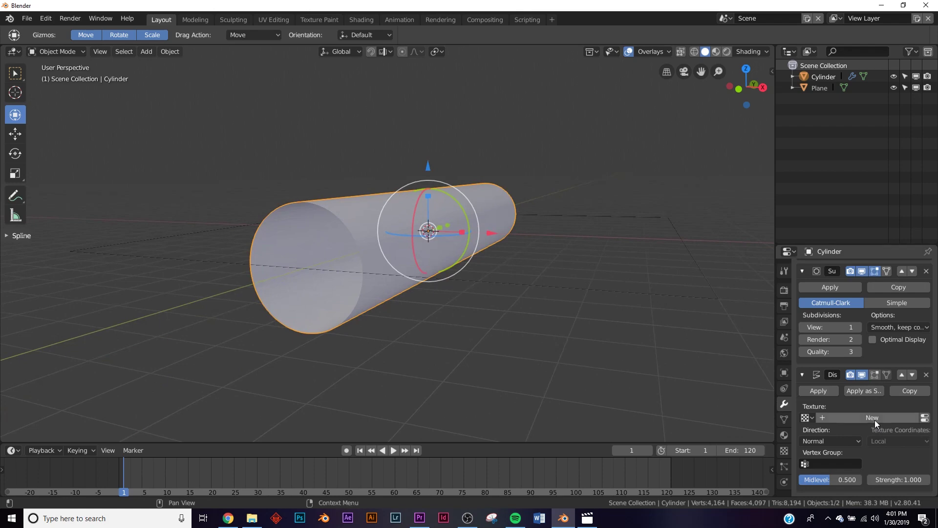
left_click(925, 419)
left_click(892, 300)
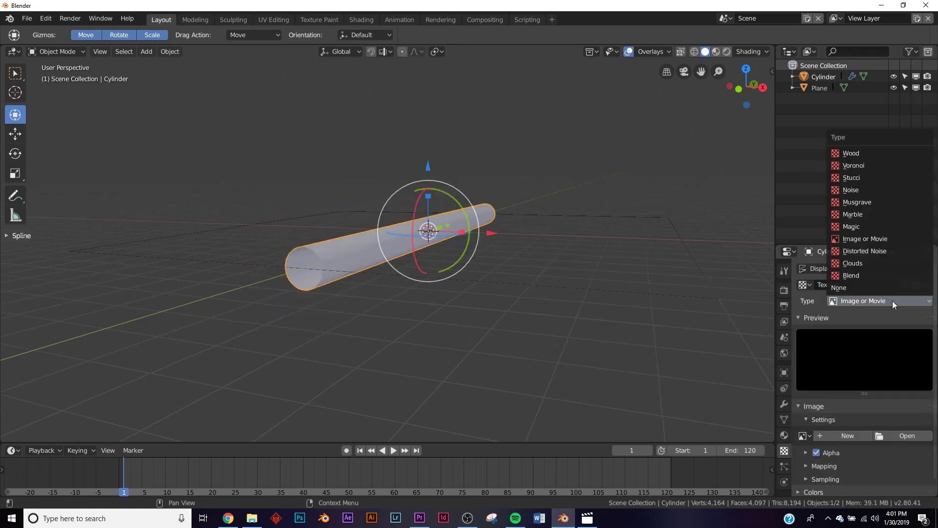
left_click(875, 268)
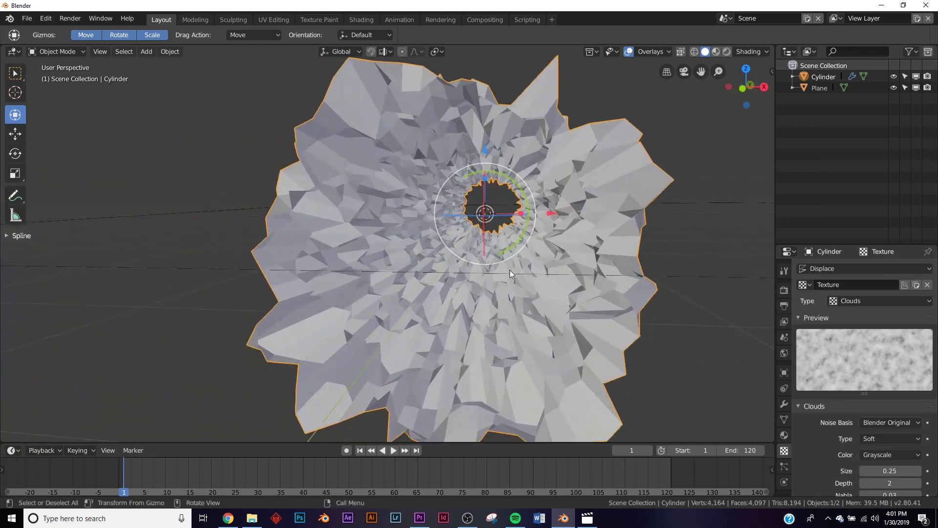
Set the Clouds texture's size to 1.25 and its depth to 0
scroll(496, 297, "down", 3)
scroll(892, 440, "down", 2)
mouse_move(891, 448)
left_mouse_down()
mouse_move(880, 448)
mouse_move(905, 435)
mouse_move(886, 435)
left_mouse_up()
scroll(456, 342, "up", 2)
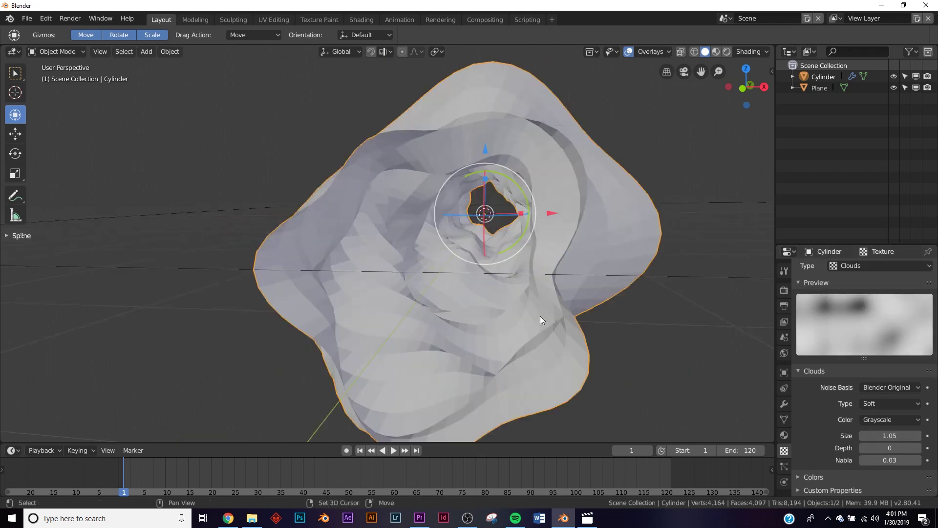
scroll(537, 315, "up", 5)
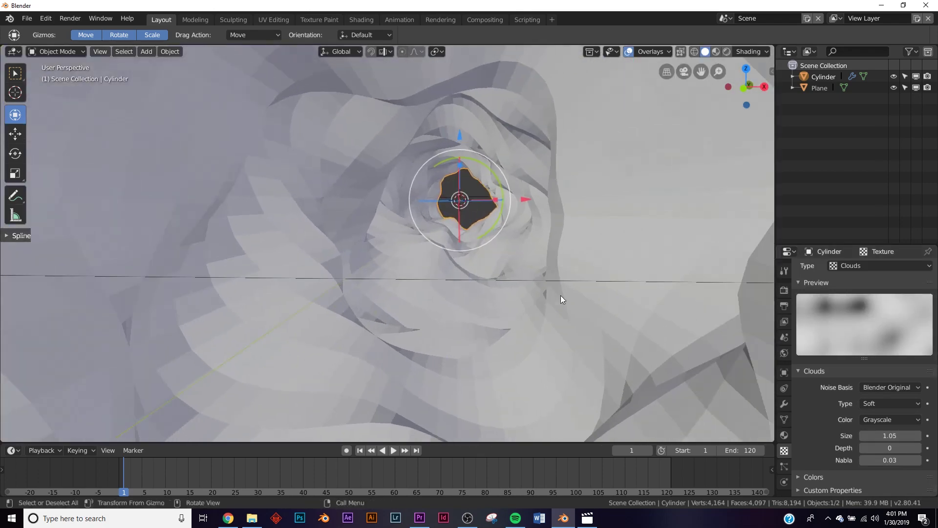
left_click_drag(890, 436, 915, 435)
left_click_drag(890, 435, 874, 435)
Apply smooth shading to the displaced cylinder
scroll(573, 240, "down", 10)
middle_click_drag(573, 240, 508, 240)
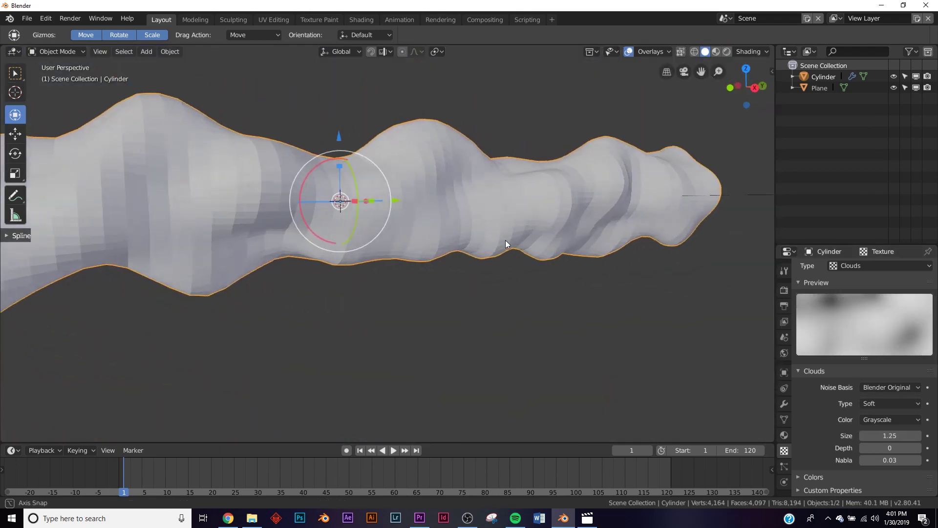
right_click(715, 211)
left_click(715, 211)
Duplicate the cylinder, try moving the copy along the Y axis to the original's open end, and undo the move
middle_click_drag(313, 259, 479, 257)
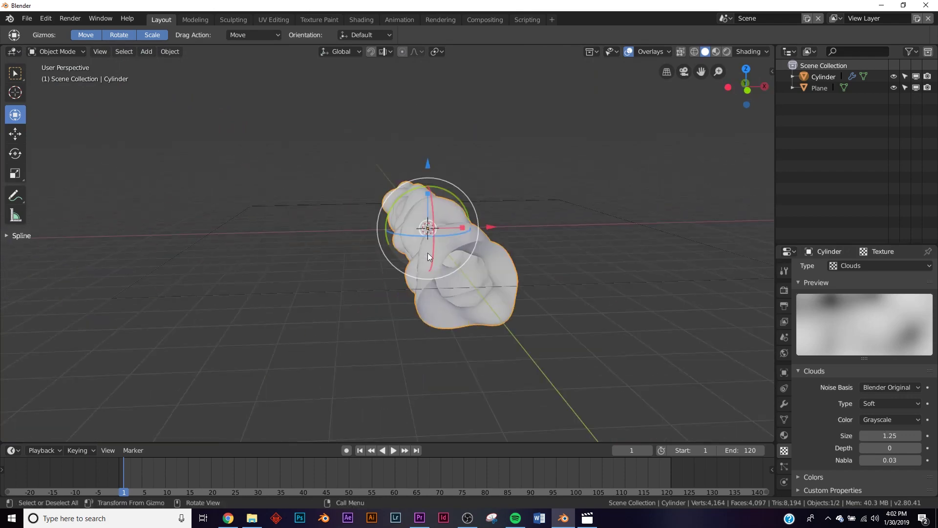
scroll(480, 257, "up", 6)
mouse_move(474, 250)
middle_mouse_down()
mouse_move(547, 260)
mouse_move(486, 228)
mouse_move(498, 224)
middle_mouse_up()
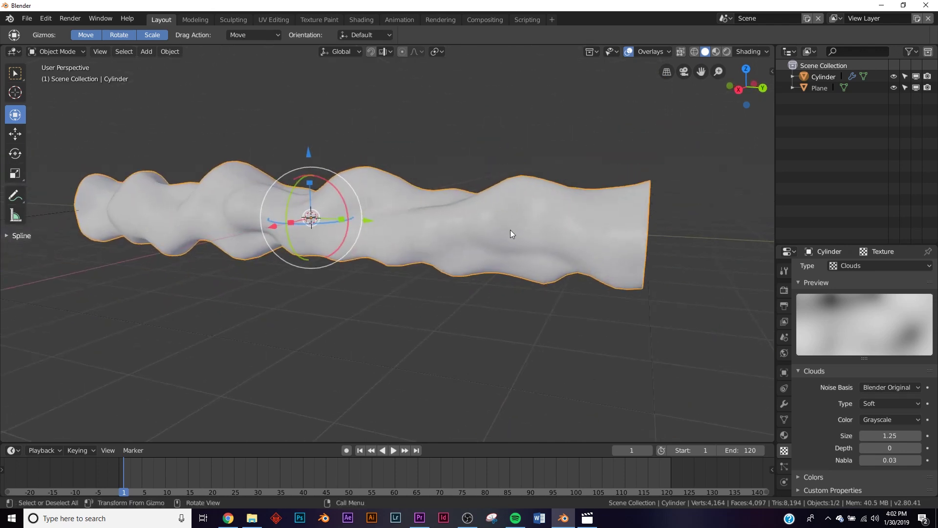
key("shift+d")
left_click_drag(376, 223, 643, 318)
middle_click_drag(643, 318, 352, 185)
middle_click_drag(320, 240, 269, 313)
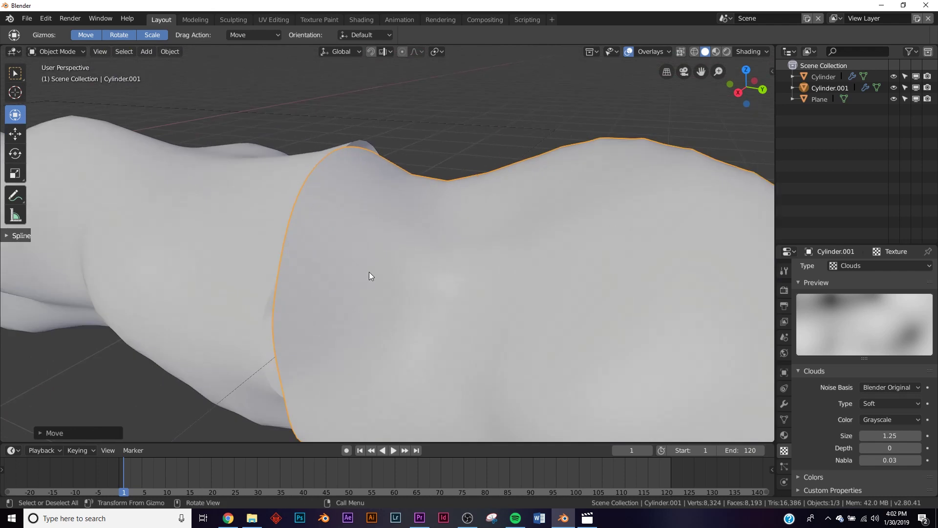
scroll(323, 246, "down", 3)
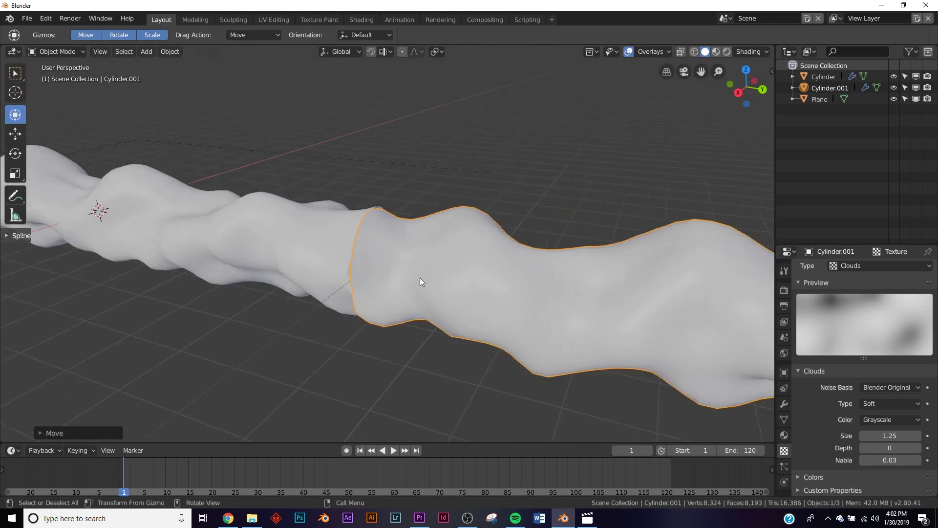
key("ctrl+z")
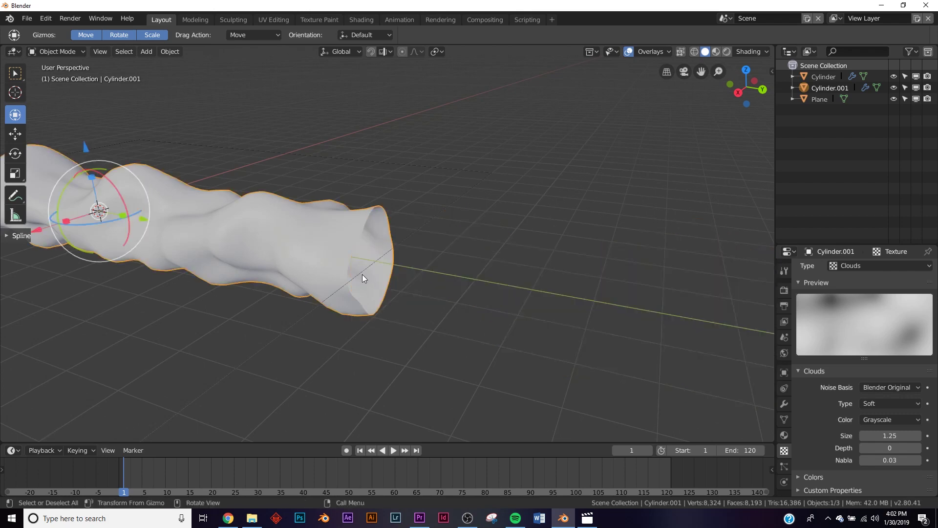
Add an empty, move it along the Y axis to the centre of the cylinder's open end, and deselect it
key("shift+a")
mouse_move(366, 181)
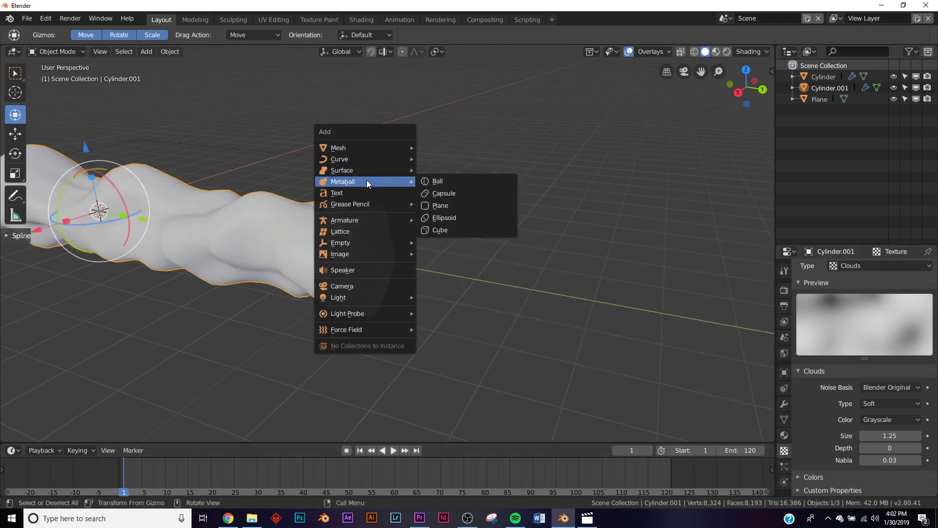
mouse_move(353, 241)
left_click(469, 242)
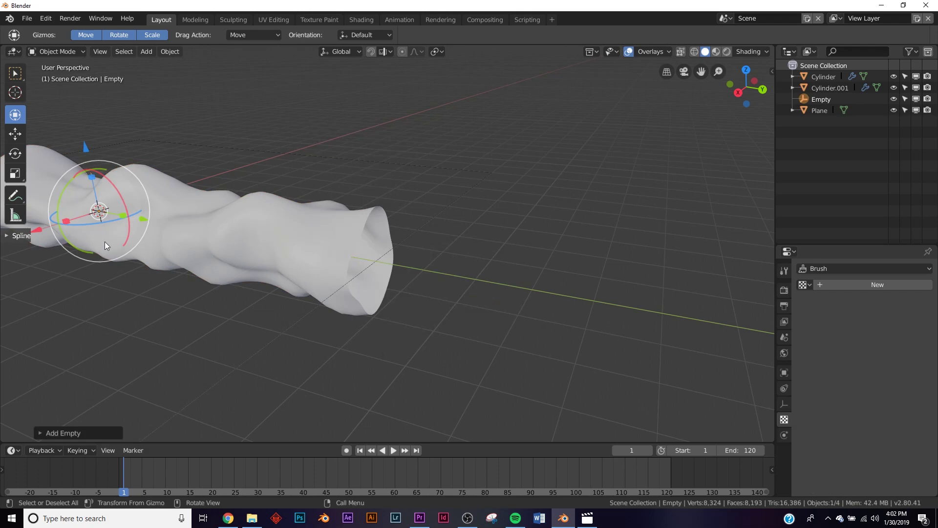
left_click_drag(143, 218, 425, 262)
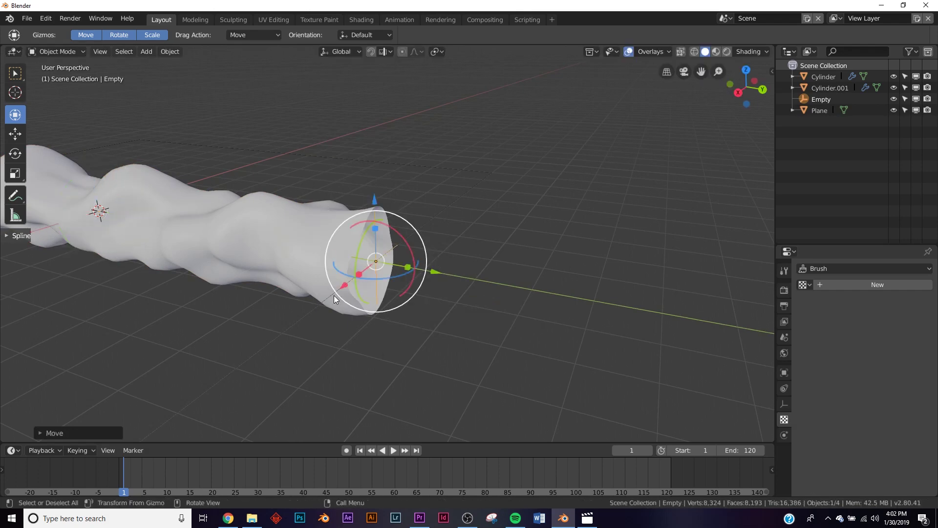
middle_click_drag(333, 295, 368, 292)
left_click(371, 326)
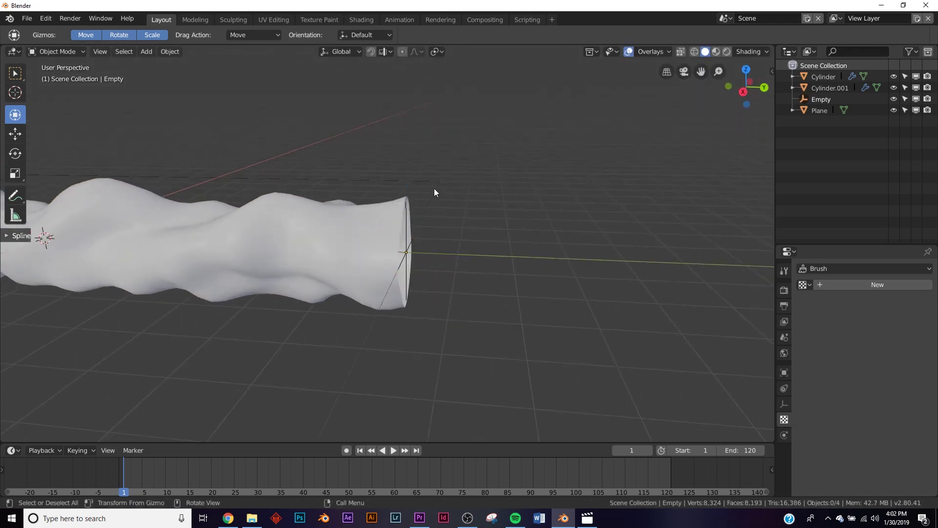
Select the original cylinder, collapse its existing modifiers, and add a Mirror modifier
middle_click_drag(542, 145, 427, 106)
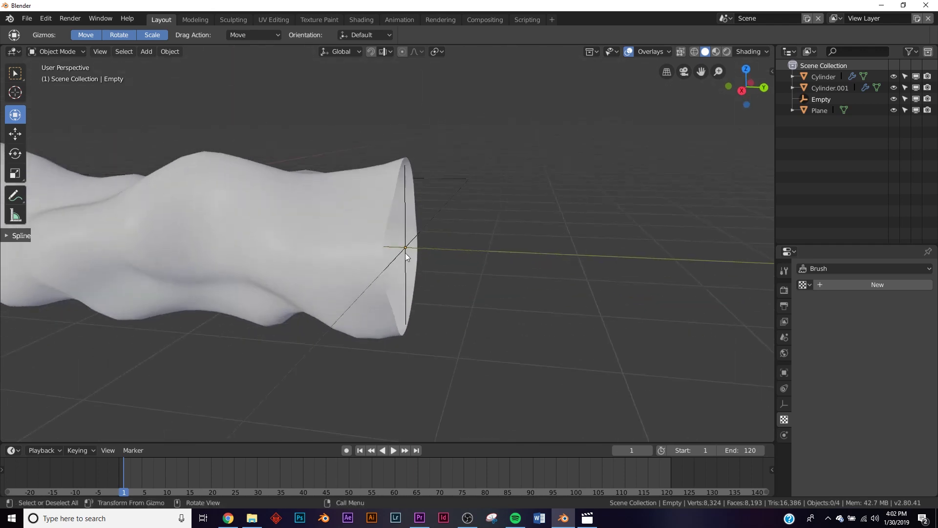
left_click(818, 110)
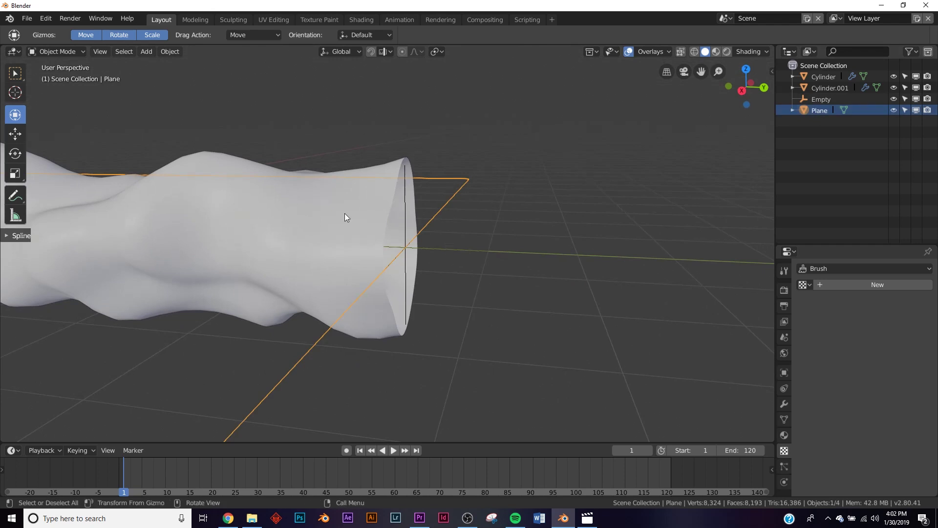
left_click(368, 205)
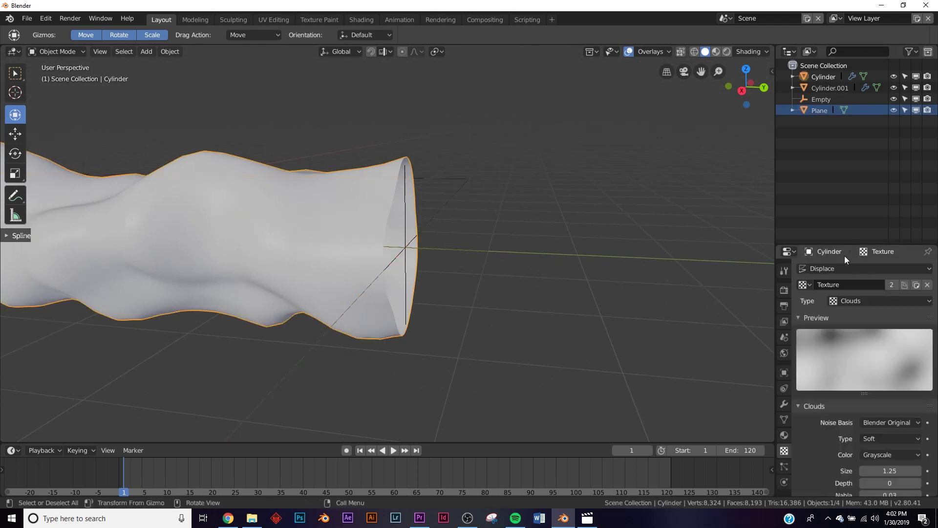
left_click(785, 404)
left_click(802, 284)
left_click(802, 303)
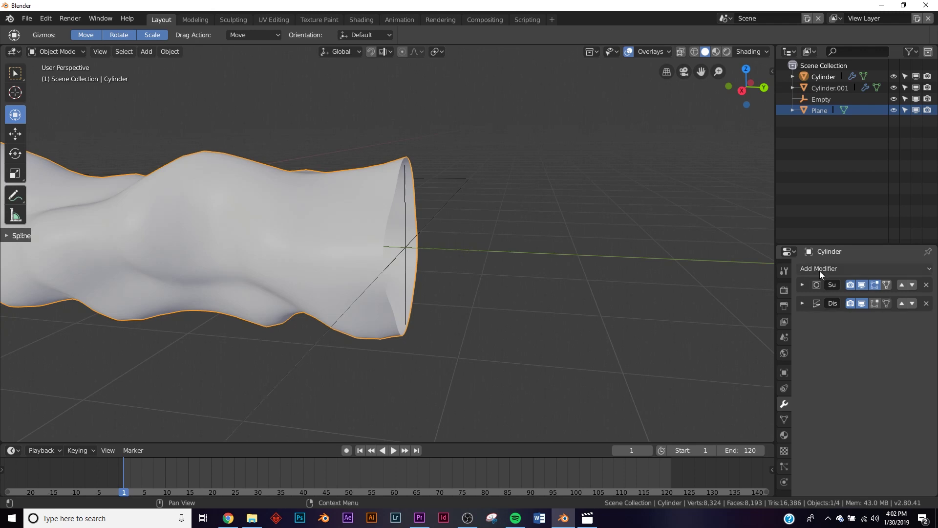
left_click(820, 271)
left_click(711, 374)
Use the Empty as the Mirror modifier's mirror object and mirror along Y instead of X
scroll(812, 365, "down", 3)
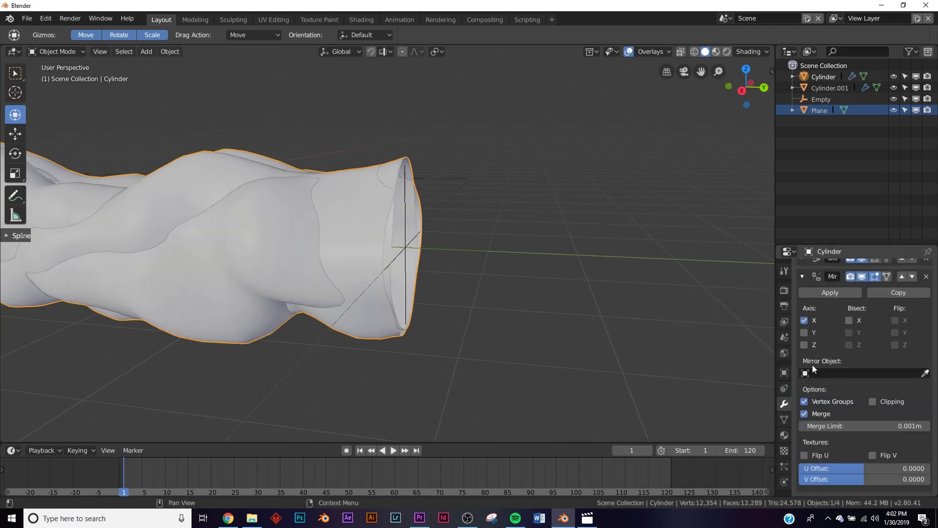
left_click(829, 371)
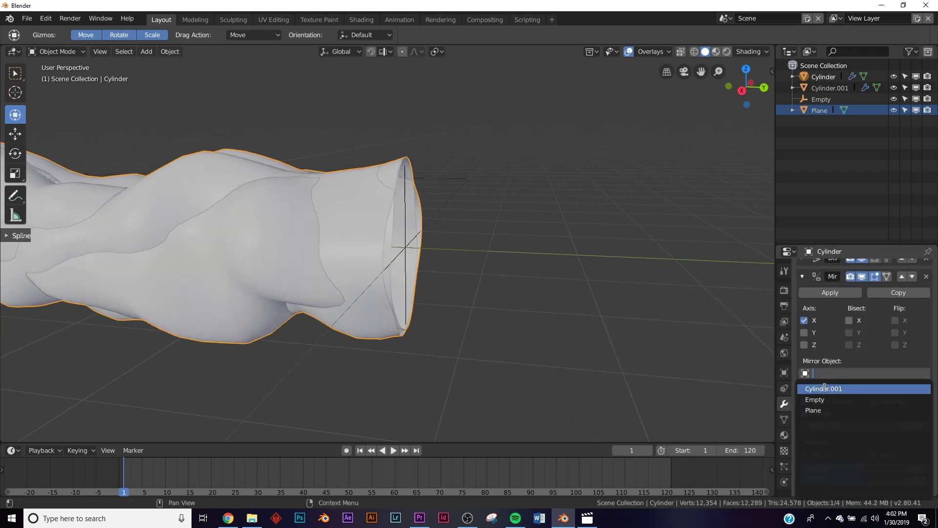
left_click(825, 401)
left_click(806, 319)
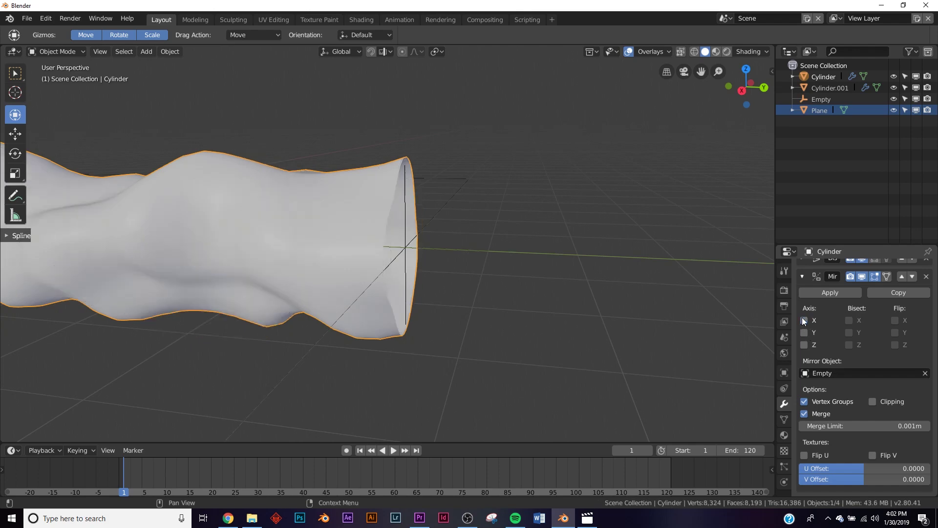
left_click(806, 333)
scroll(396, 217, "up", 3)
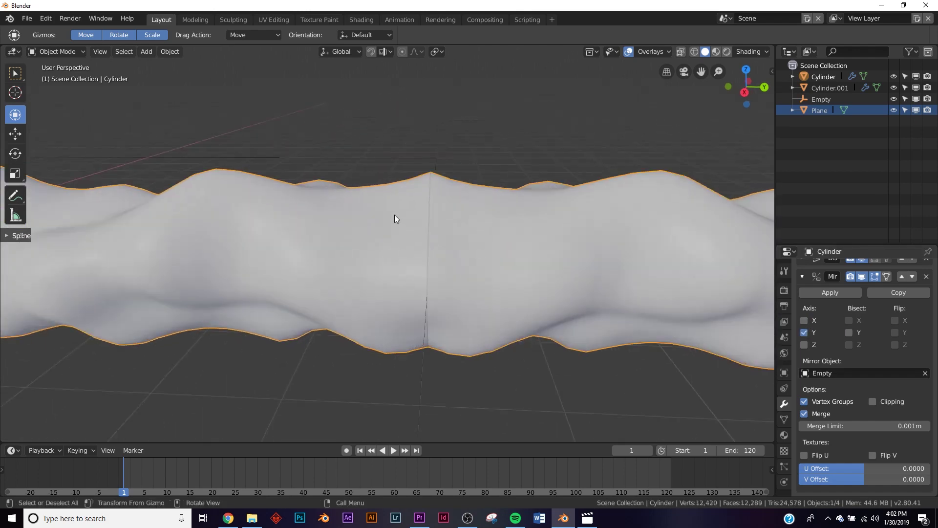
mouse_move(506, 216)
middle_mouse_down()
mouse_move(453, 283)
mouse_move(471, 260)
middle_mouse_up()
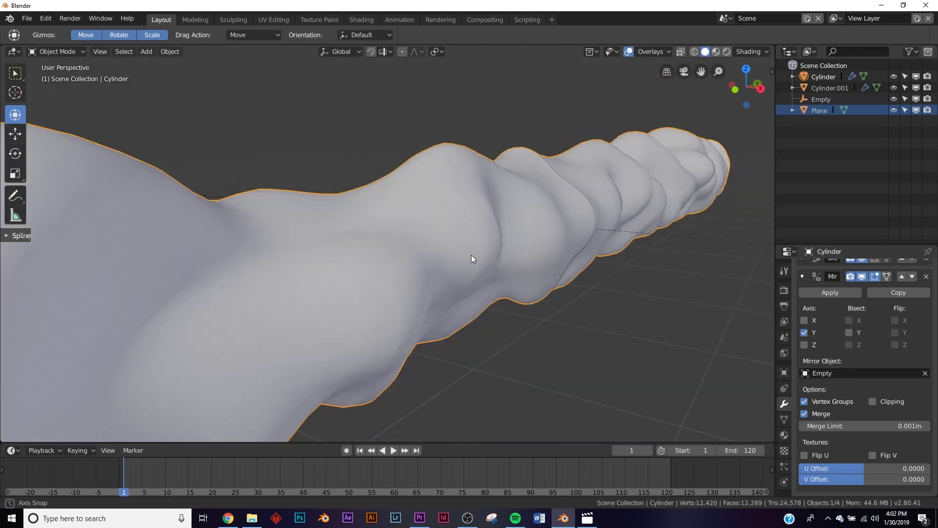
Add a camera at the world origin and display the scene in wireframe shading
scroll(576, 235, "down", 4)
middle_click_drag(576, 234, 313, 265)
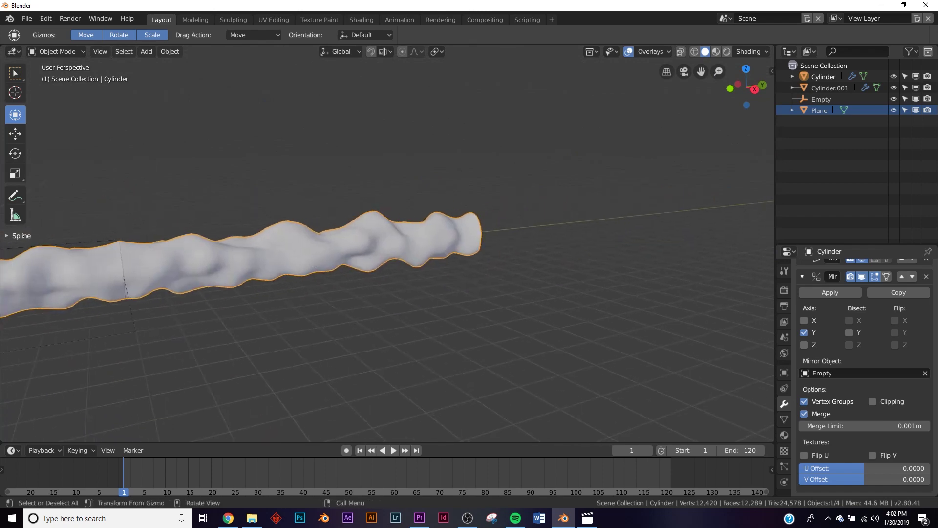
middle_click_drag(471, 233, 541, 209)
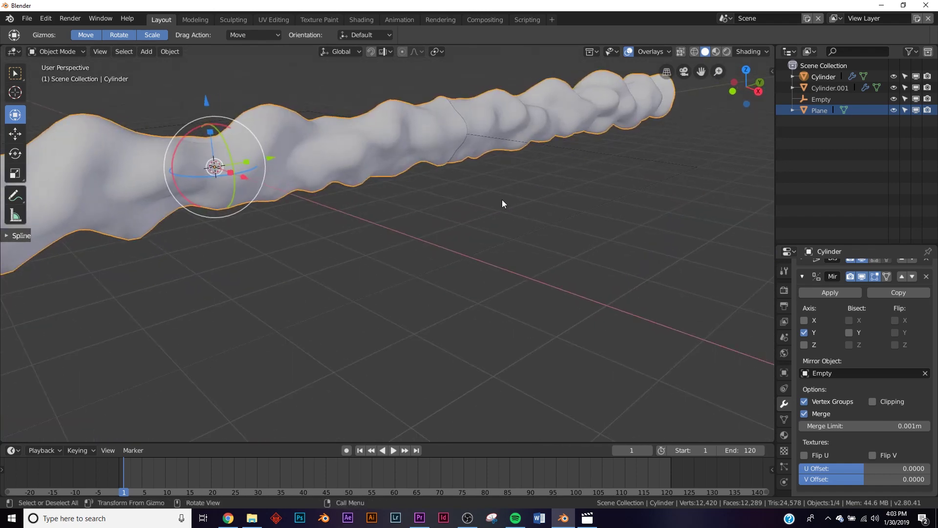
scroll(421, 151, "down", 3)
key("shift+a")
mouse_move(417, 137)
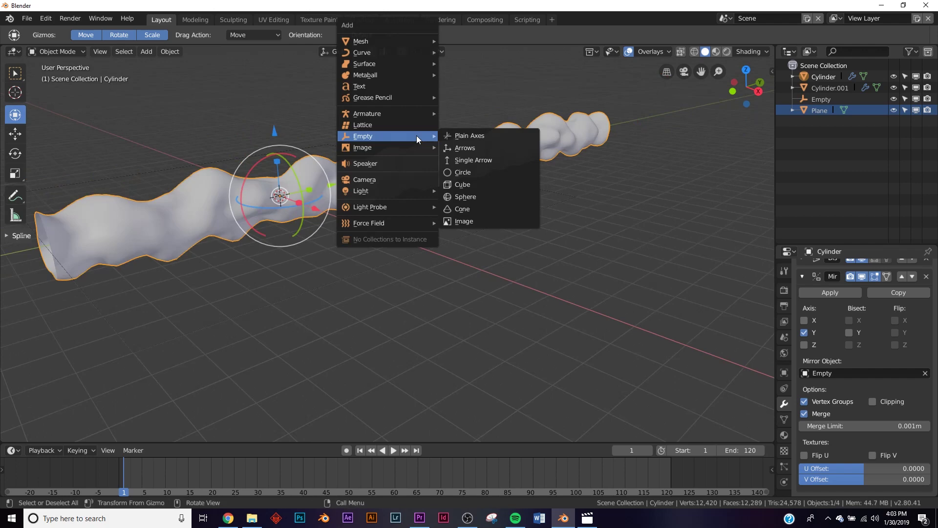
left_click(391, 180)
key("z")
left_click(311, 183)
mouse_move(312, 183)
middle_mouse_down()
mouse_move(322, 183)
mouse_move(224, 276)
middle_mouse_up()
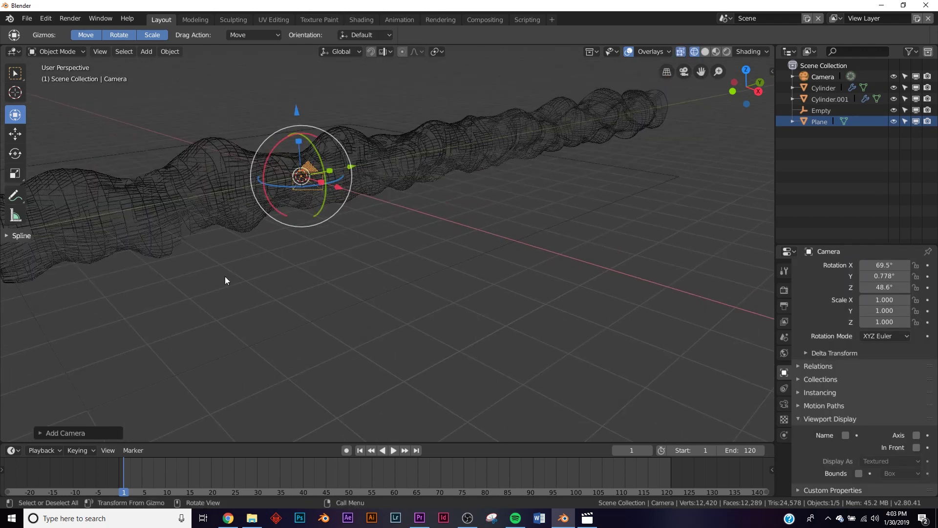
Set the camera's rotation to X 90°, Y 0° and Z 0° so it looks down the tube
left_click(62, 433)
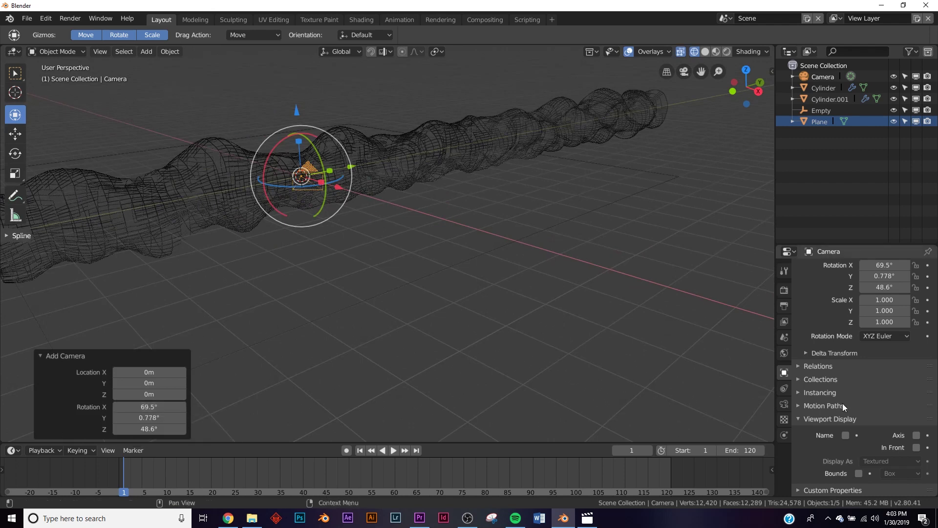
scroll(881, 305, "up", 5)
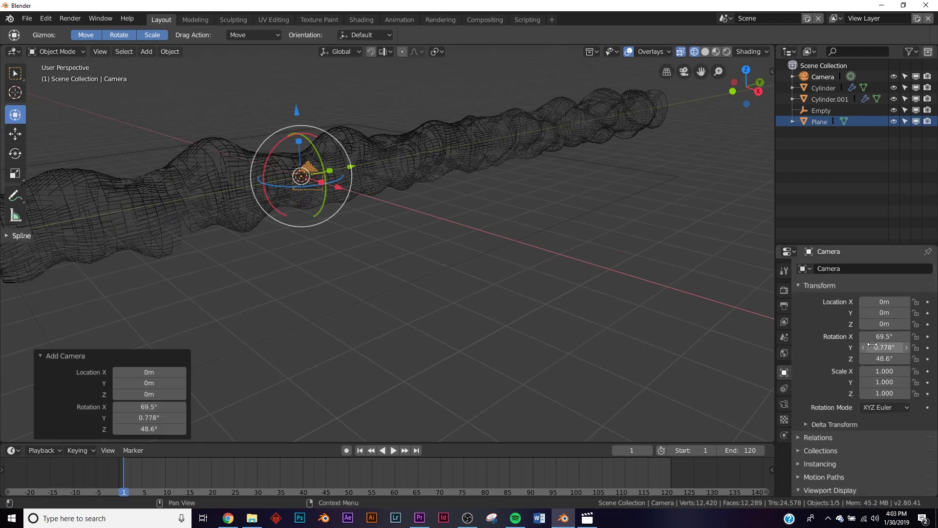
left_click(880, 336)
type("90")
left_click(879, 347)
type("0")
left_click(879, 358)
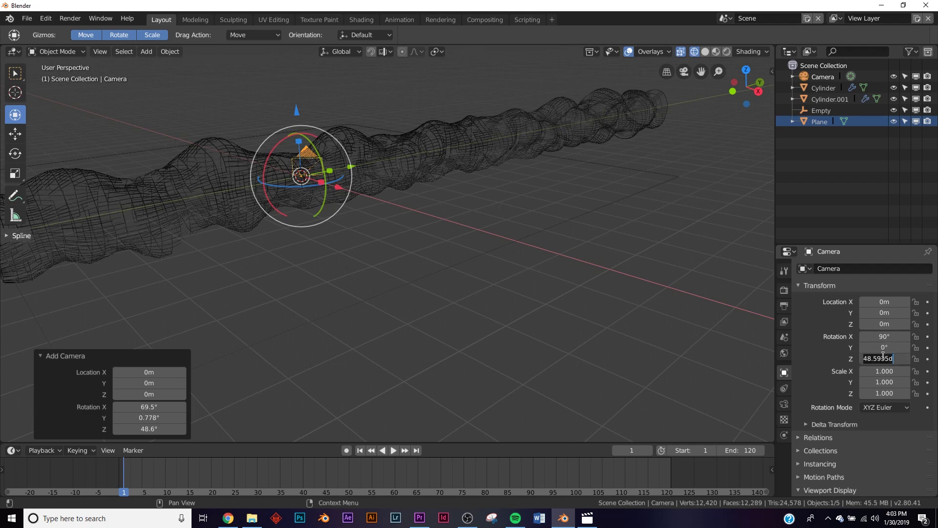
type("0")
key("Return")
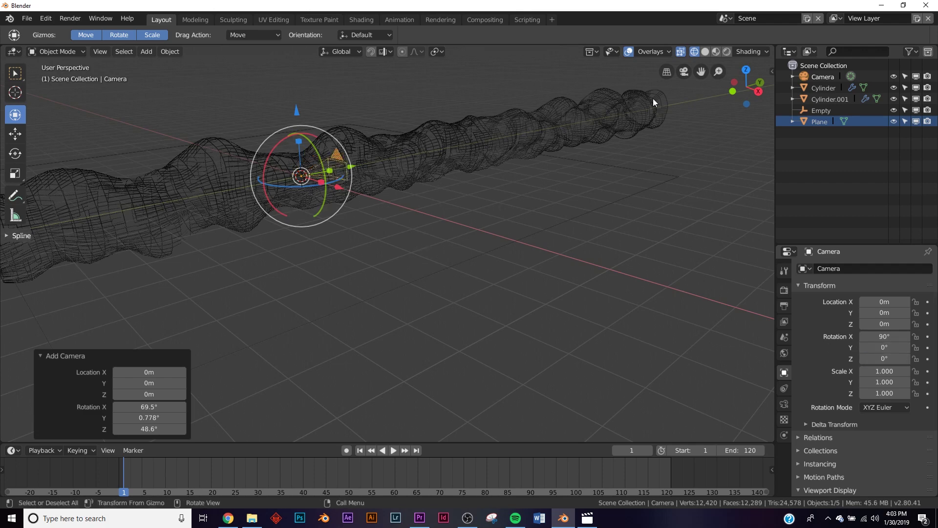
Move the camera -8 m along the Y axis to the near open end of the tube
middle_click_drag(308, 234, 351, 218, "shift")
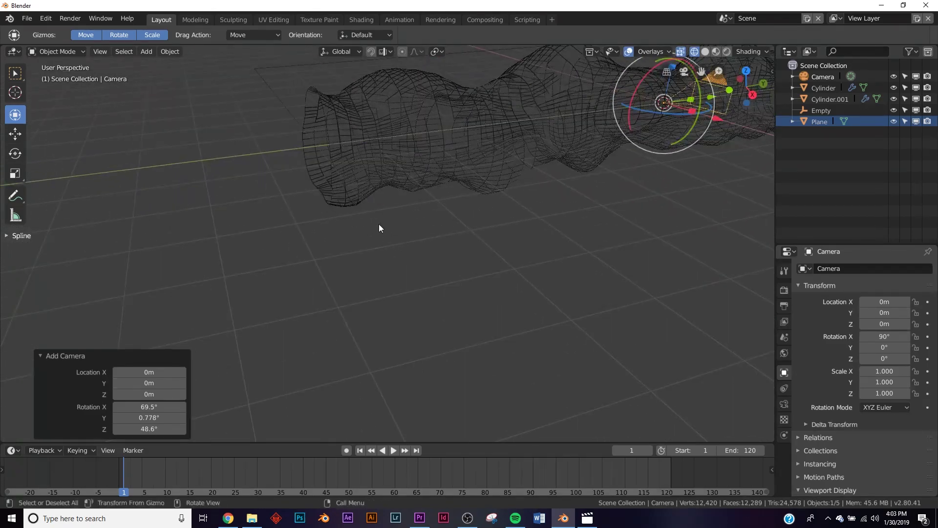
middle_click_drag(465, 247, 685, 143, "shift")
left_click_drag(621, 90, 248, 129)
middle_click_drag(233, 163, 378, 239)
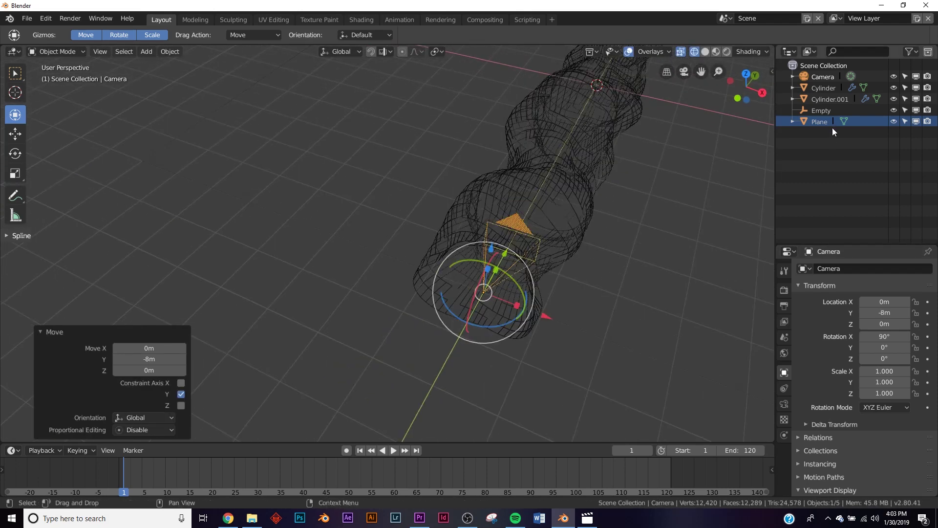
Select the plane to compare its edge with the camera's position, and reselect the camera
left_click(819, 122)
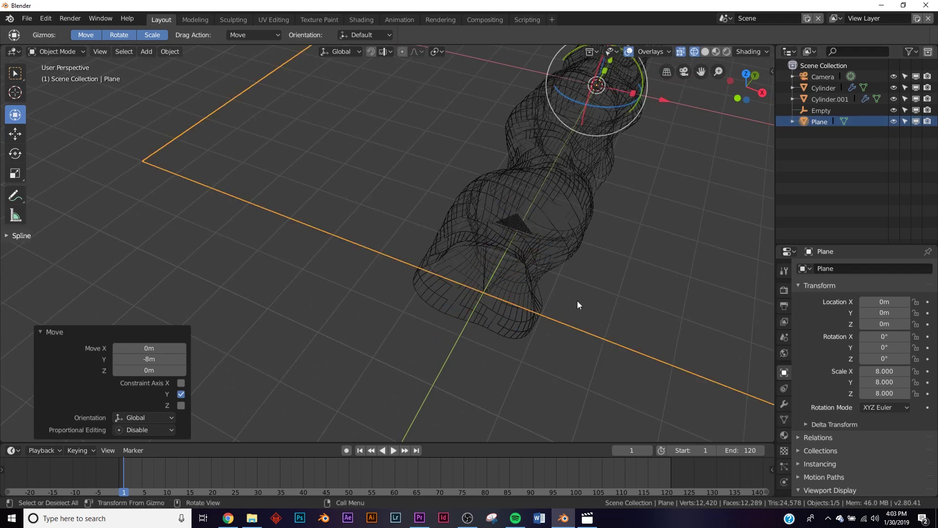
left_click(494, 277)
left_click(497, 284)
left_click(496, 282)
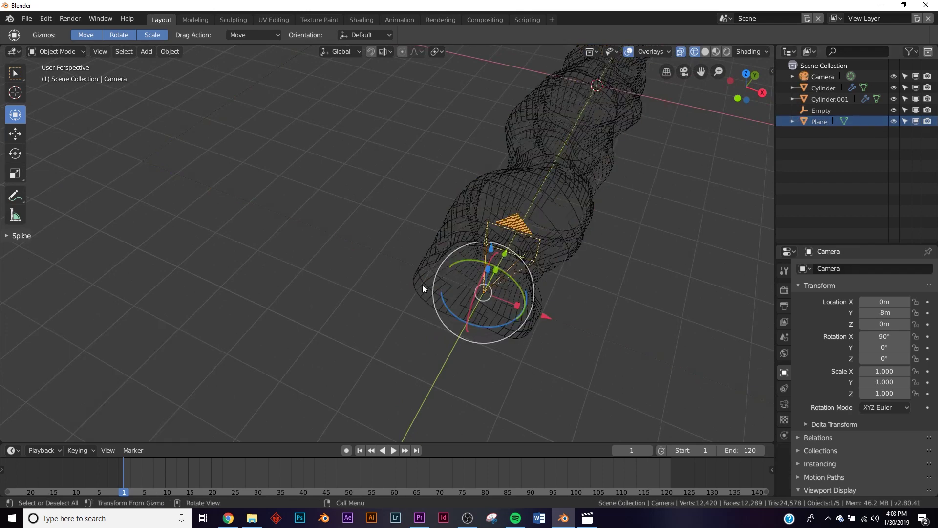
Select the plane and return the viewport to solid shading
left_click(820, 121)
middle_click_drag(559, 216, 157, 228)
key("shift+z")
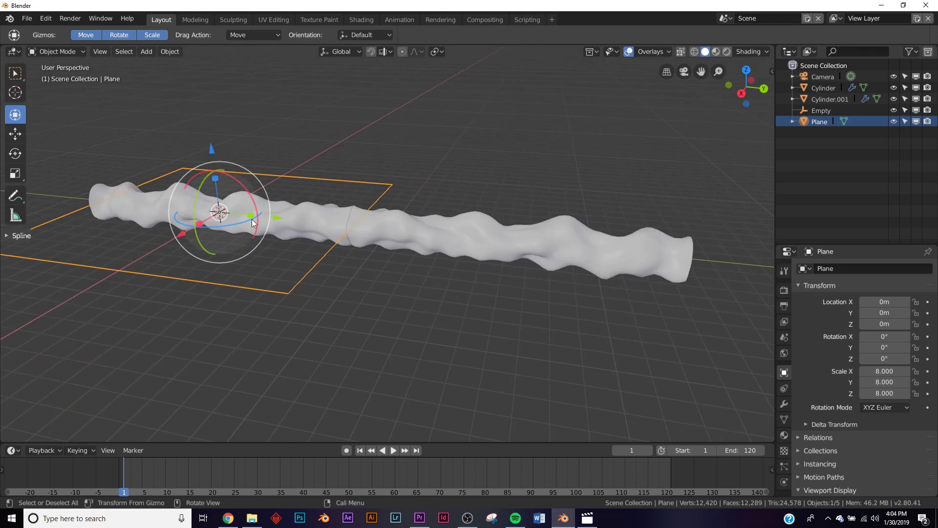
left_click(287, 295)
key("ctrl+z")
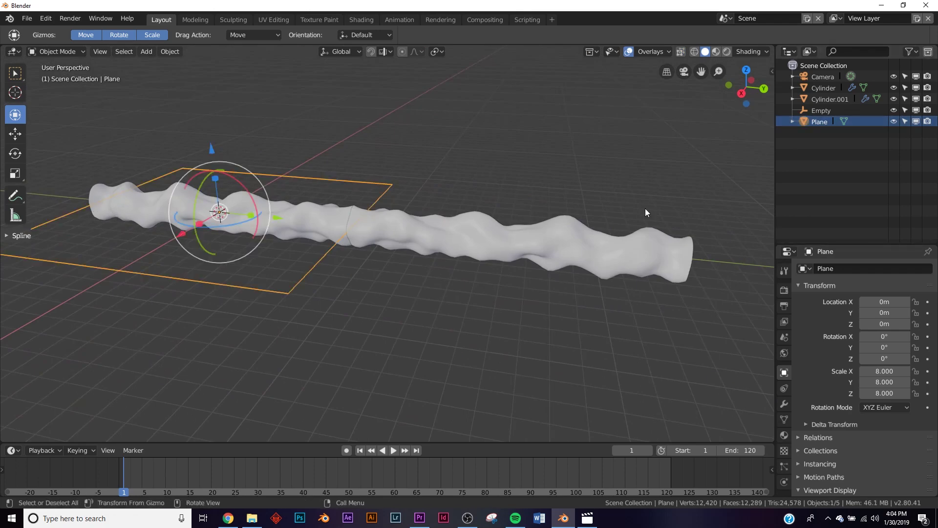
Duplicate the plane and move the copy 16 m along the Y axis to line up with the tube's far end
key("ctrl+d")
key("Escape")
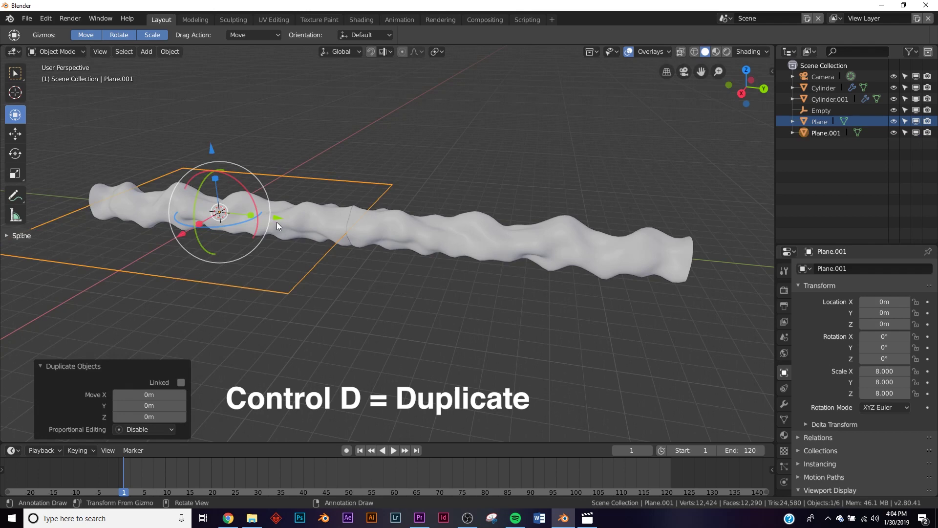
left_click_drag(277, 220, 574, 255)
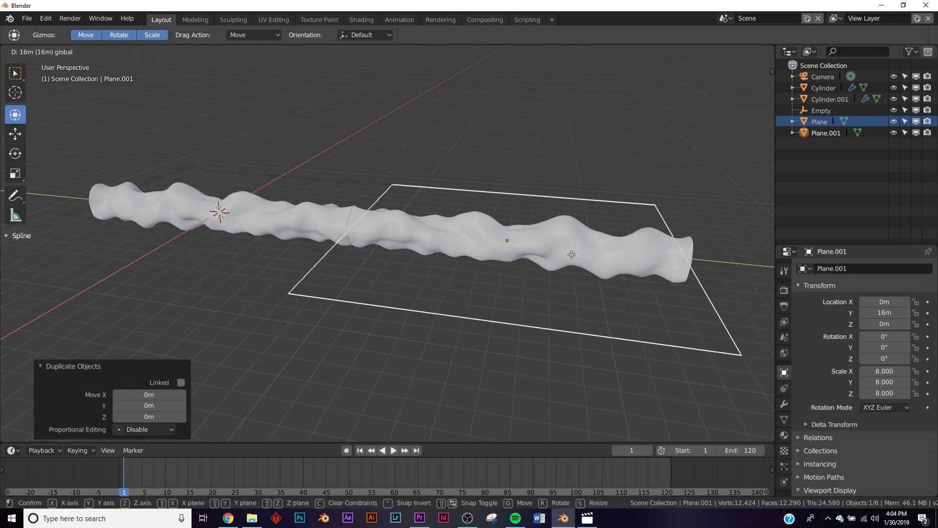
left_click(567, 256)
scroll(560, 262, "up", 5)
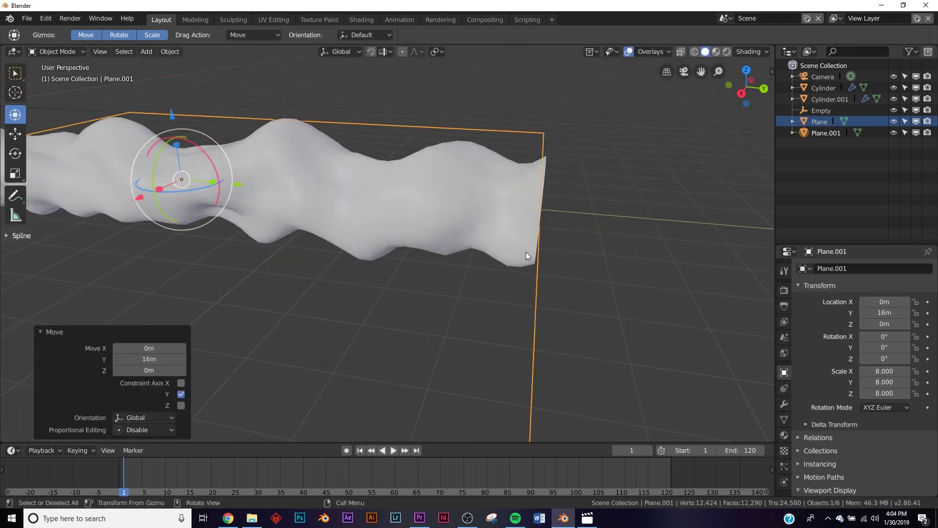
middle_click_drag(520, 252, 389, 230, "shift")
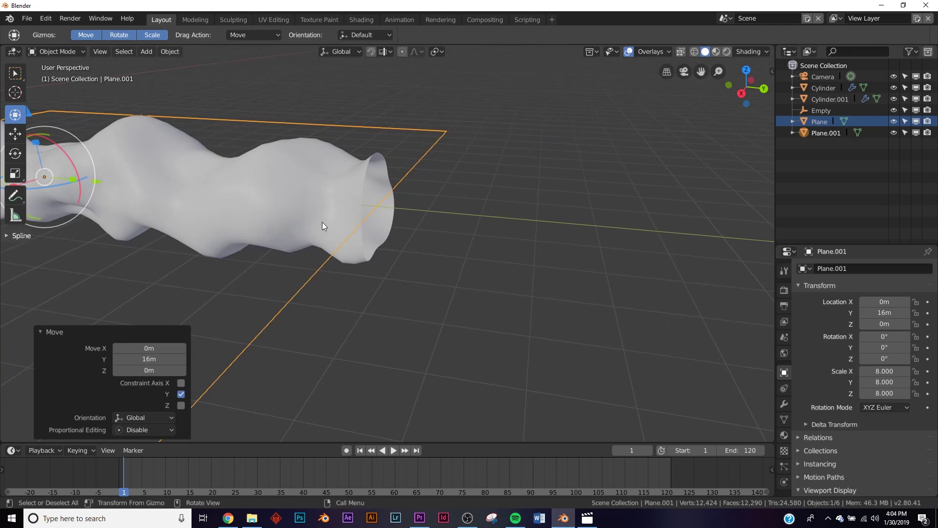
Select the camera and go to frame 121, one frame past the end of the animation
left_click(823, 77)
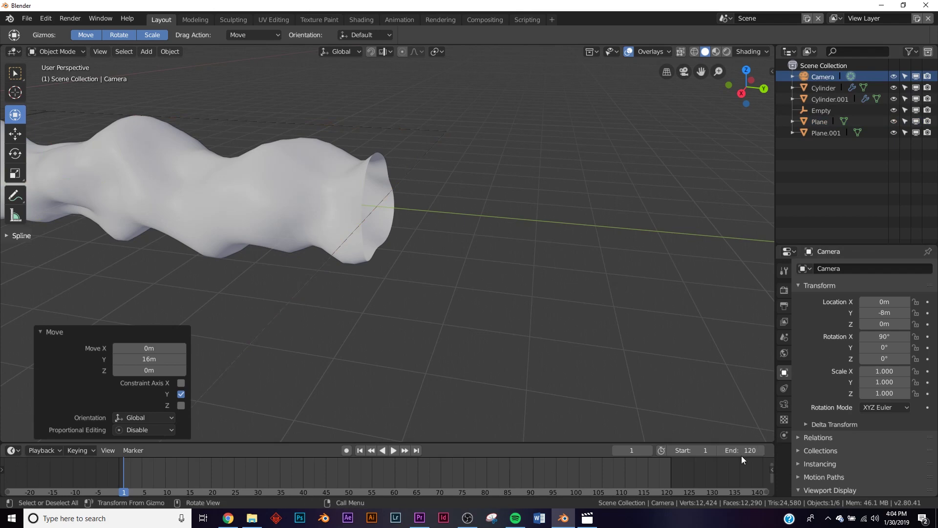
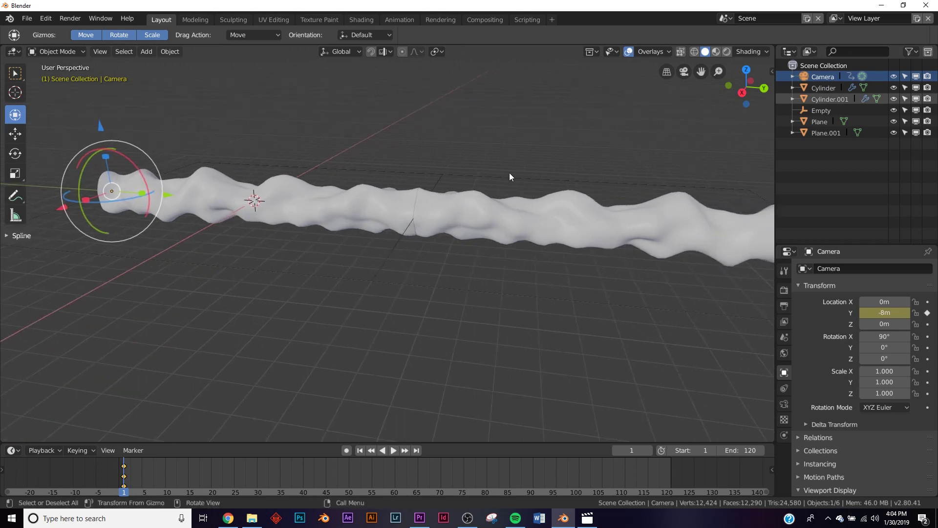
left_click(416, 450)
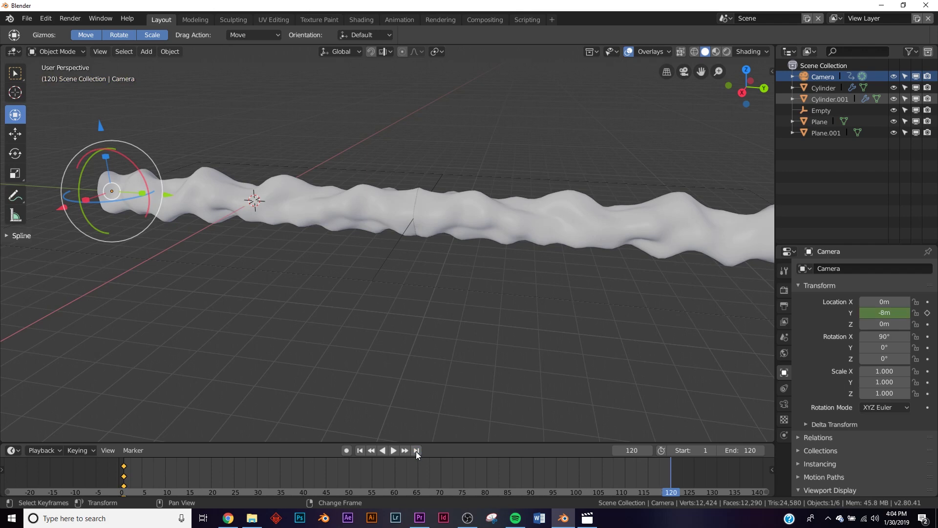
key("Right")
middle_click_drag(502, 252, 101, 182, "shift")
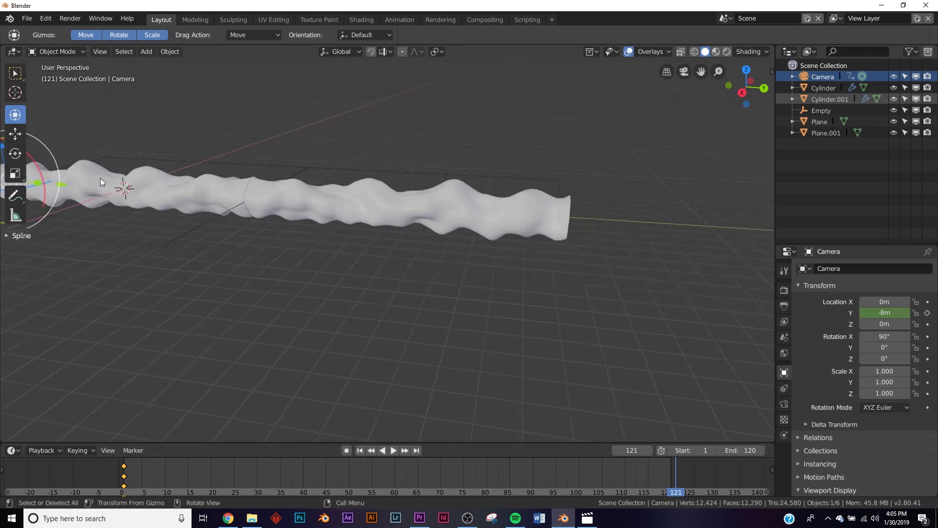
Try moving the camera about 32.1 m along the Y axis to the tube's far end, and undo the move
left_click_drag(63, 186, 623, 229)
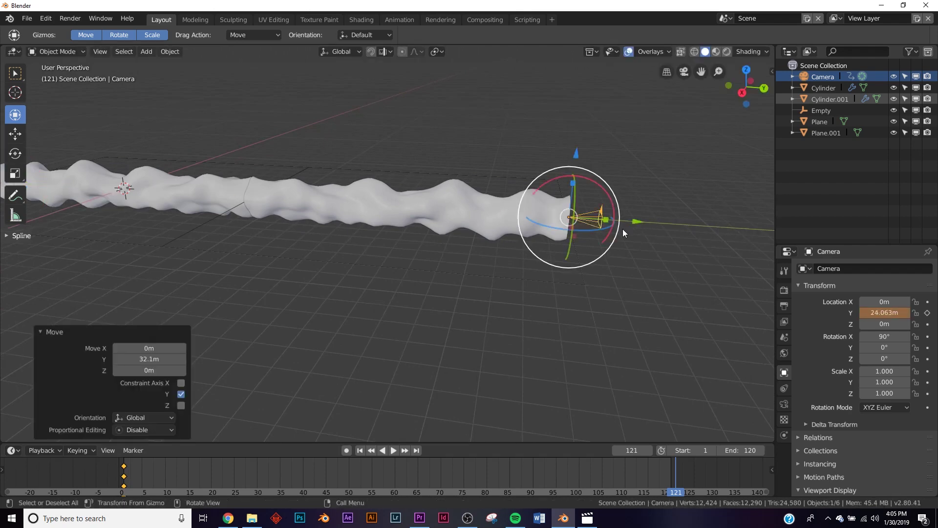
scroll(526, 236, "up", 5)
key("ctrl+z")
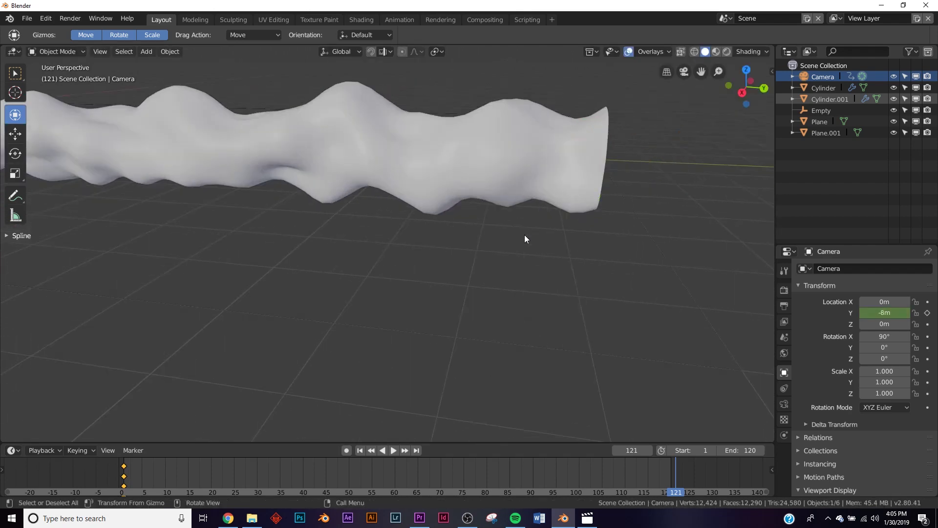
Move the camera 32 m along the Y axis to the centre of the tube's far opening
scroll(524, 238, "down", 5)
scroll(283, 182, "up", 1)
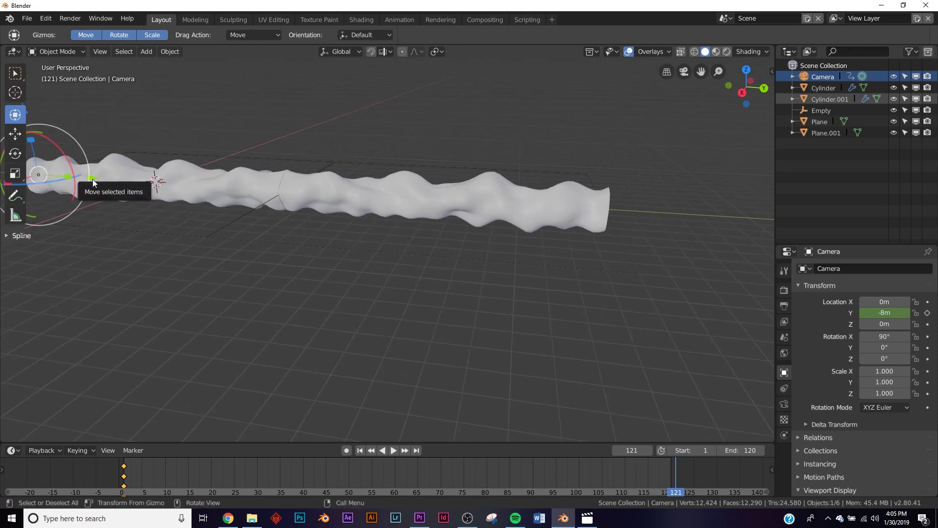
left_click_drag(94, 178, 655, 225)
scroll(462, 218, "up", 4)
scroll(458, 185, "down", 3)
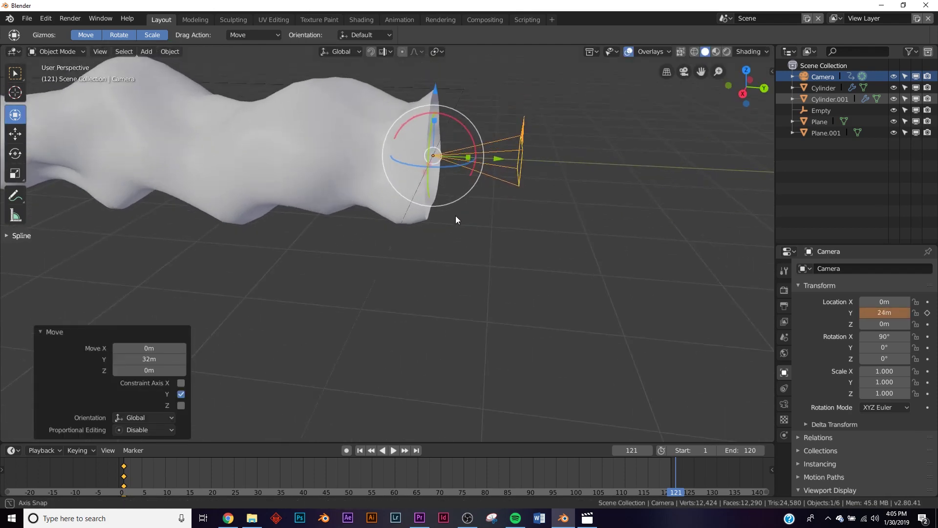
Check the duplicate plane's edge against the camera, and keyframe the camera's Y location of 24 m at frame 121
left_click(825, 133)
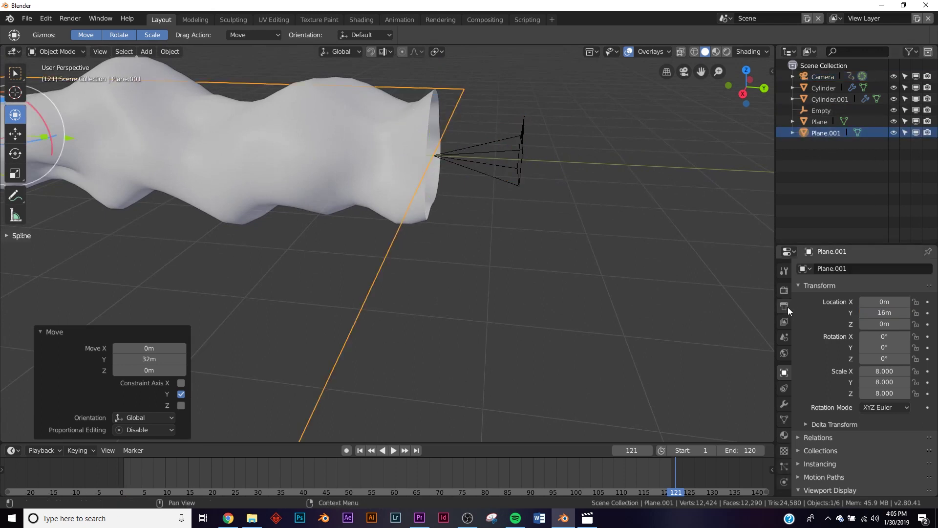
left_click(499, 145)
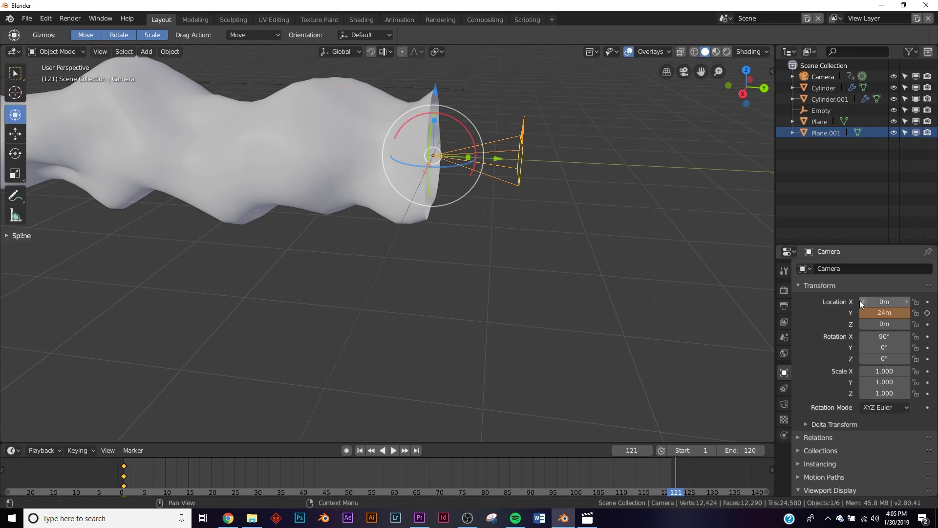
left_click(927, 313)
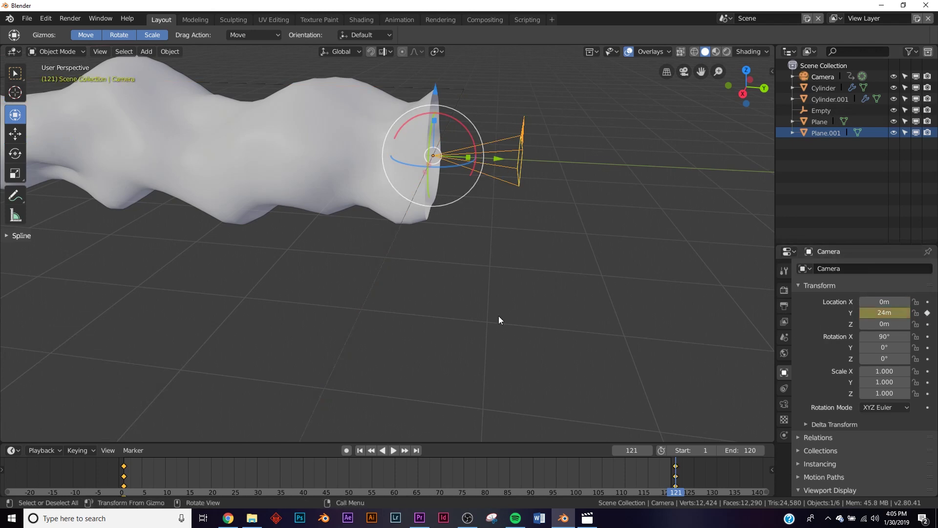
Play the fly-through from frame 1 in camera view, rewind to the first frame, and leave camera view
left_click(359, 449)
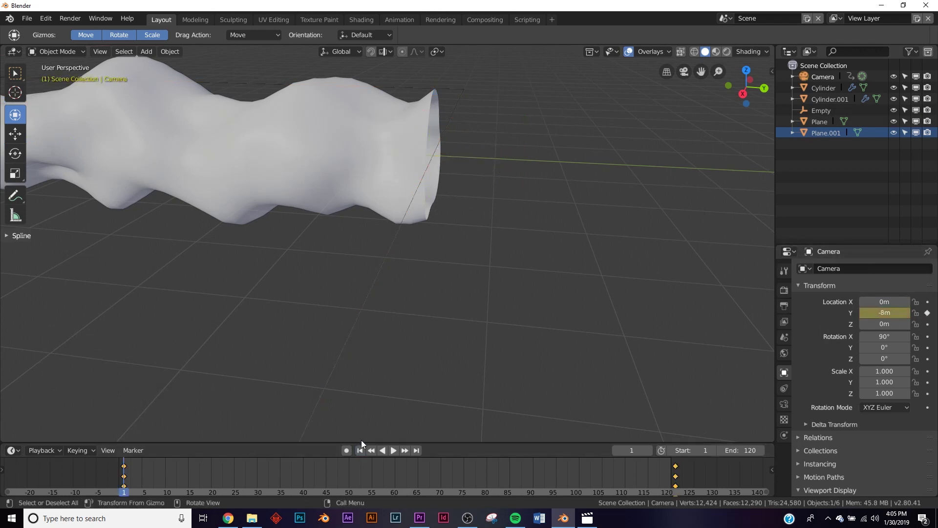
key("KP_0")
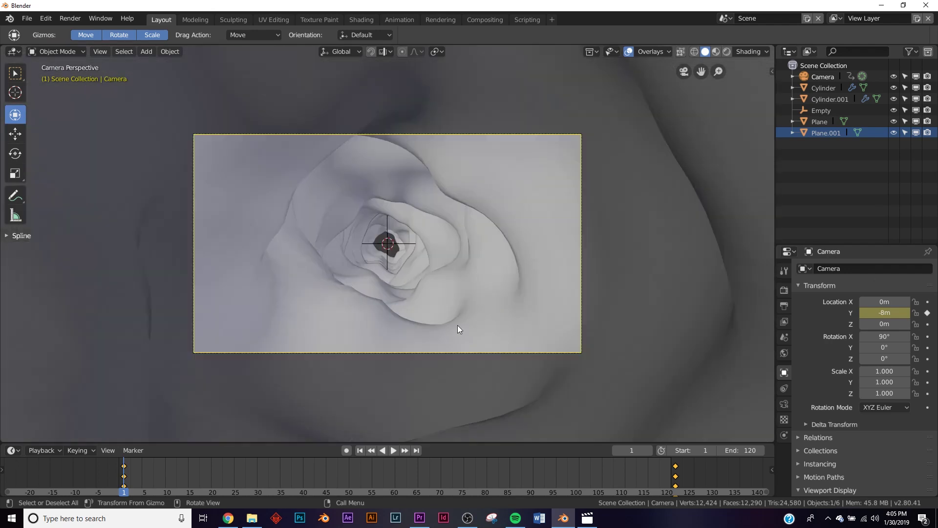
left_click(394, 450)
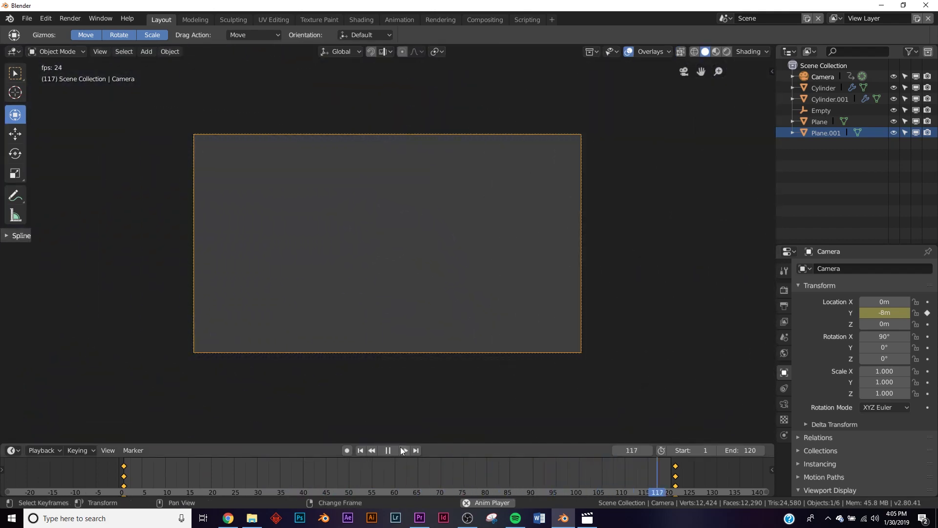
left_click(388, 450)
left_click(359, 450)
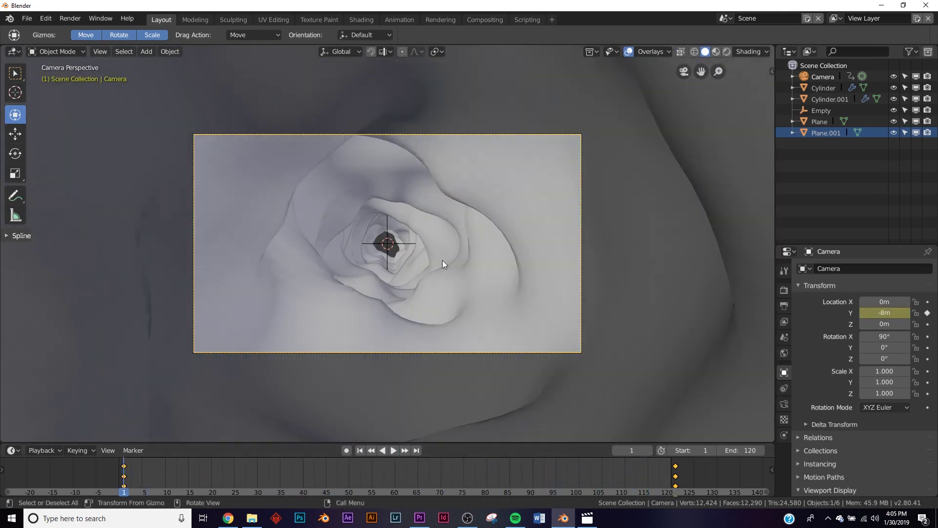
key("KP_0")
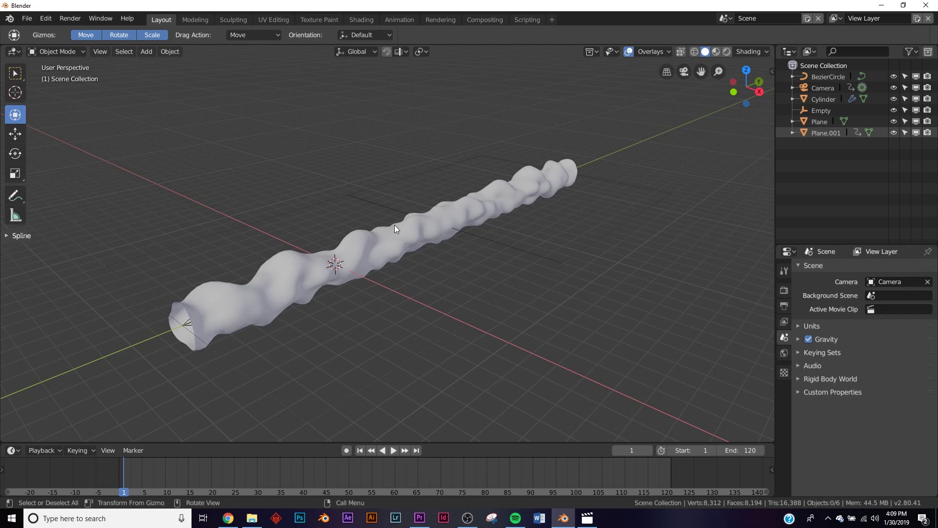
Switch to the video player to view the rendered tunnel clip
left_click(587, 518)
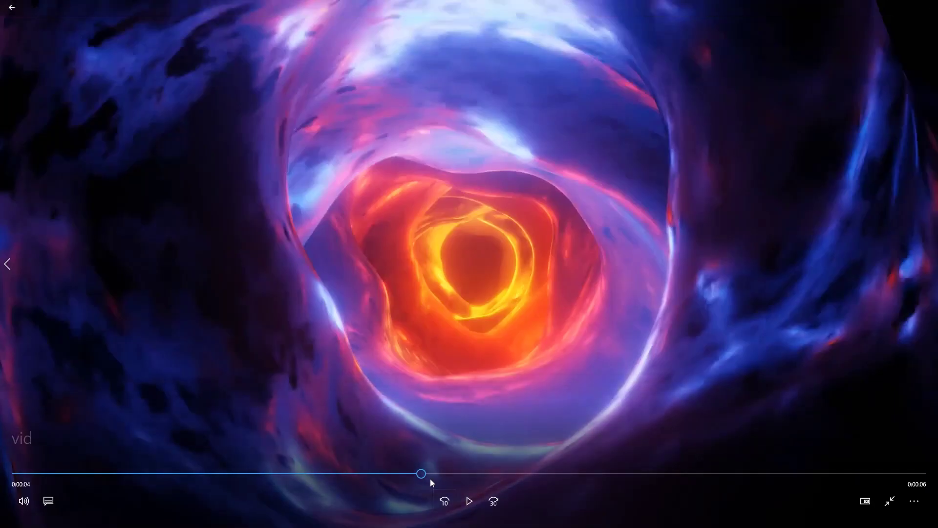
Replay the rendered tunnel clip from near its start, and return to Blender
left_click(117, 473)
left_click(469, 501)
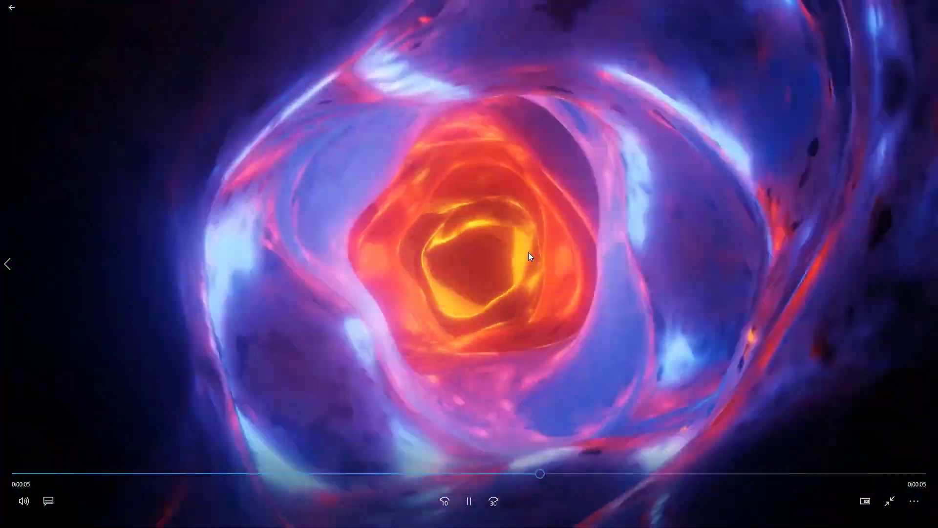
left_click(880, 4)
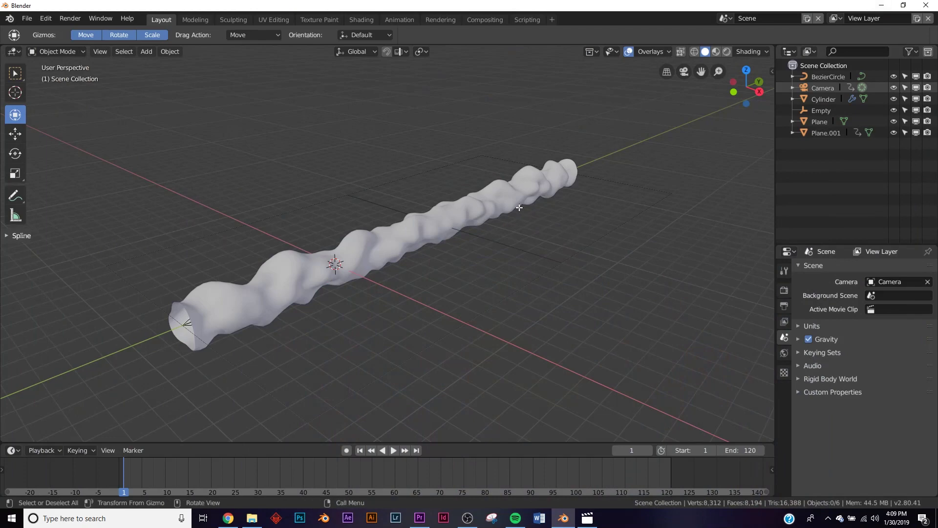
In camera view, delete the existing Bezier circle and add a new 1 m radius Bezier circle at the origin
key("KP_0")
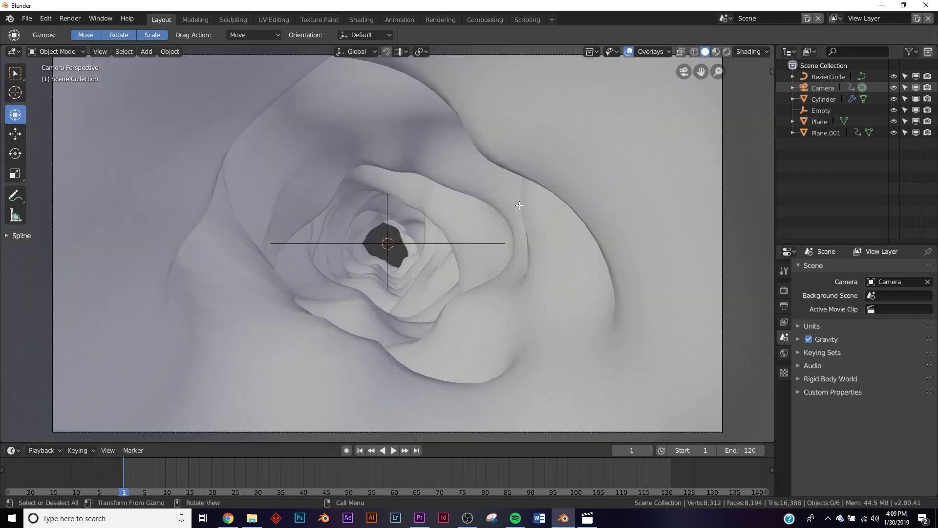
key("shift+a")
right_click(828, 77)
left_click(828, 78)
key("shift+a")
mouse_move(442, 228)
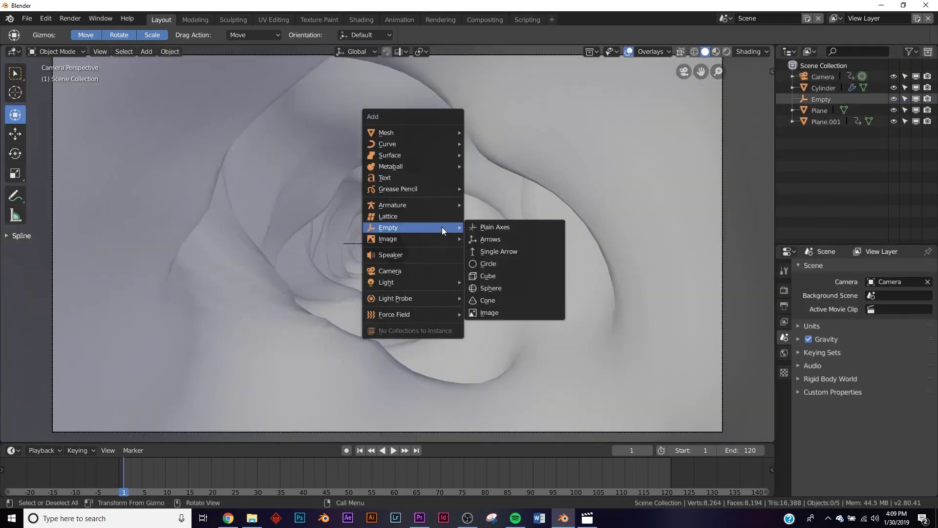
mouse_move(403, 145)
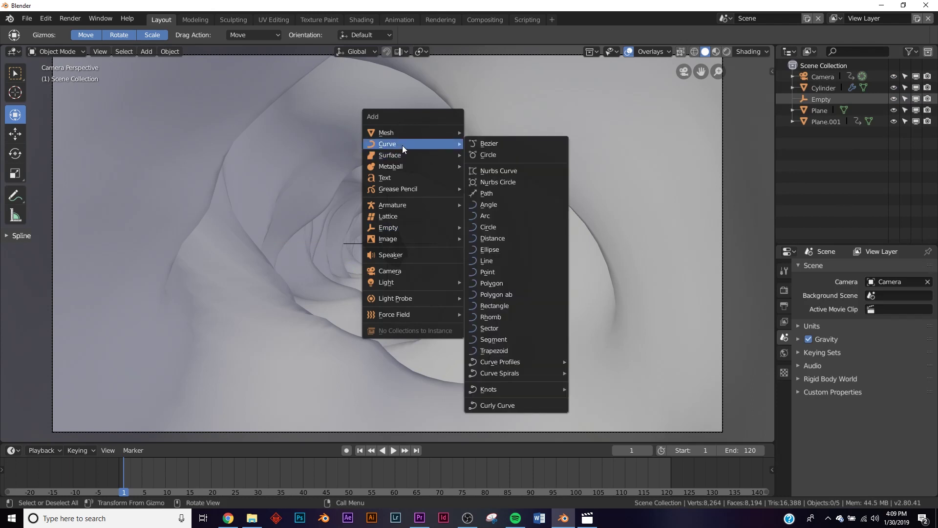
left_click(484, 157)
Add a Plain Axes empty at the origin and rename it move
key("shift+a")
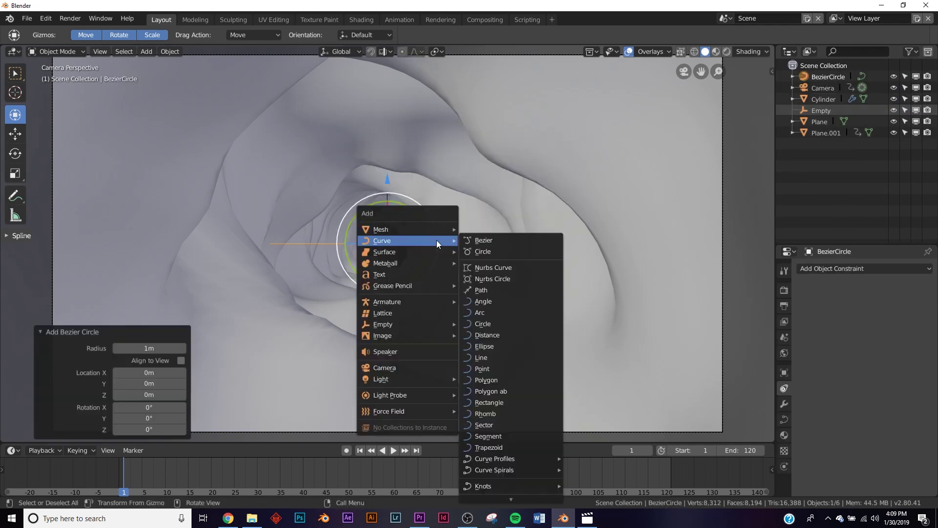
mouse_move(403, 338)
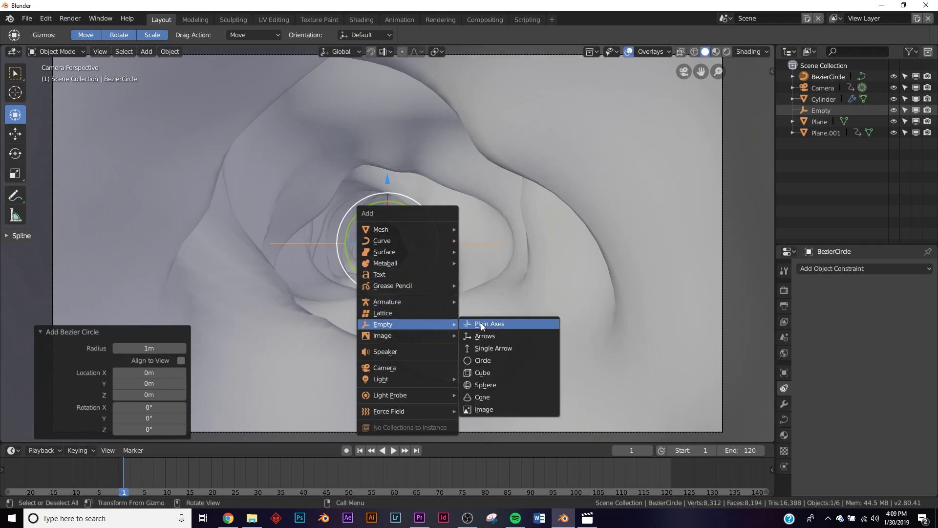
left_click(483, 322)
double_click(822, 121)
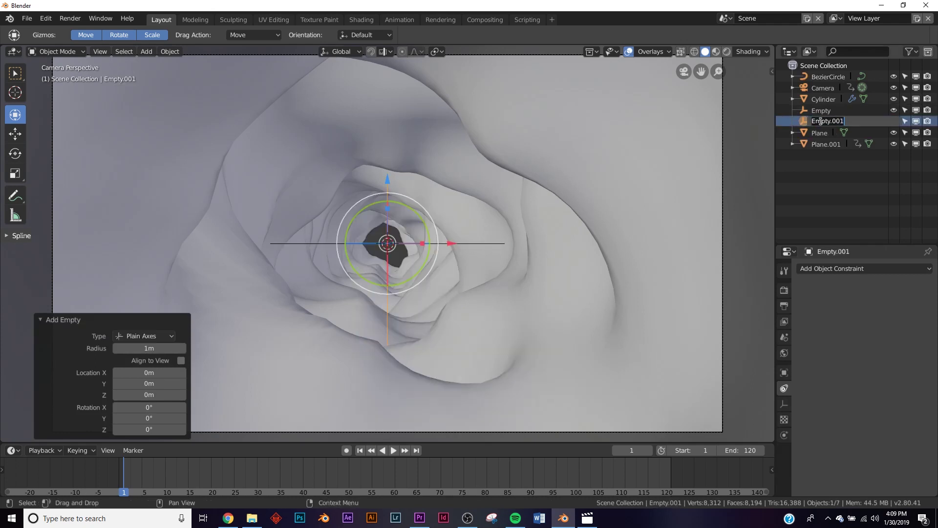
type("move")
key("Return")
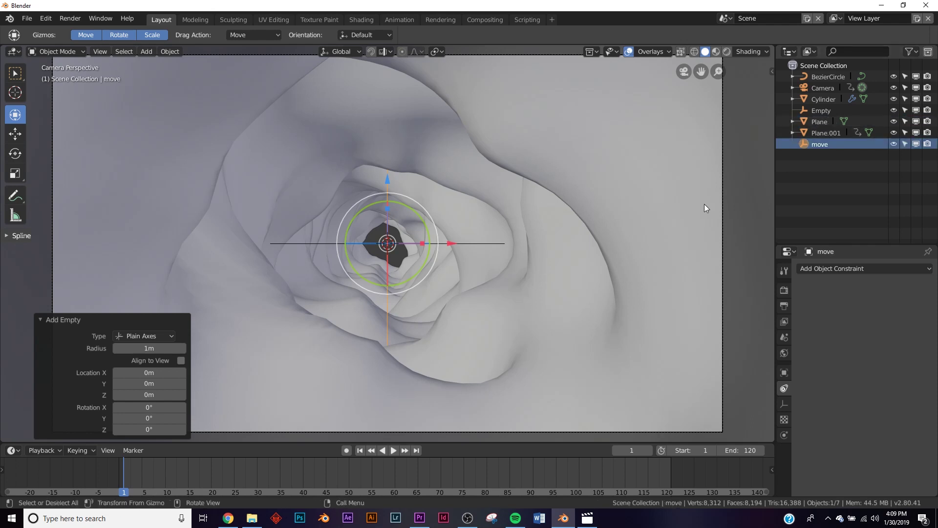
Give the move empty a Follow Path constraint targeting BezierCircle, and briefly play the animation to check it
left_click(783, 372)
left_click(784, 389)
left_click(840, 270)
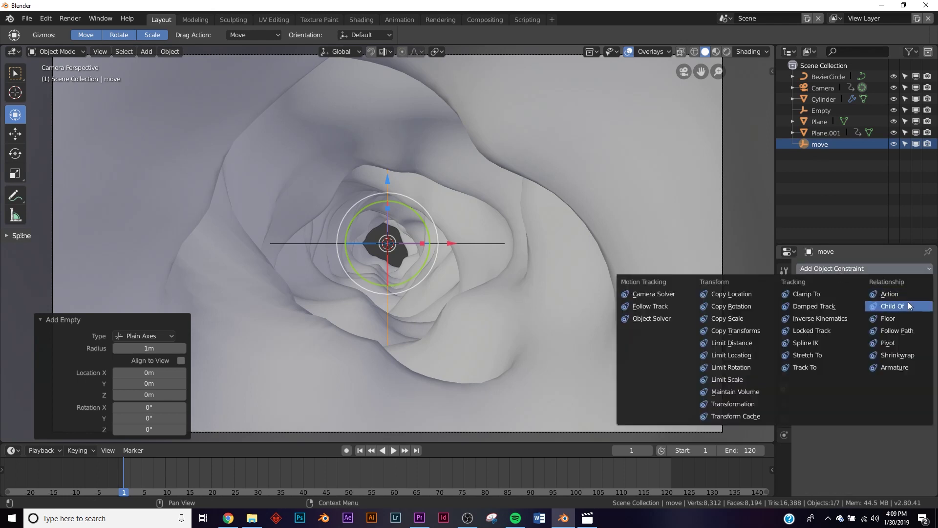
left_click(902, 331)
left_click(849, 305)
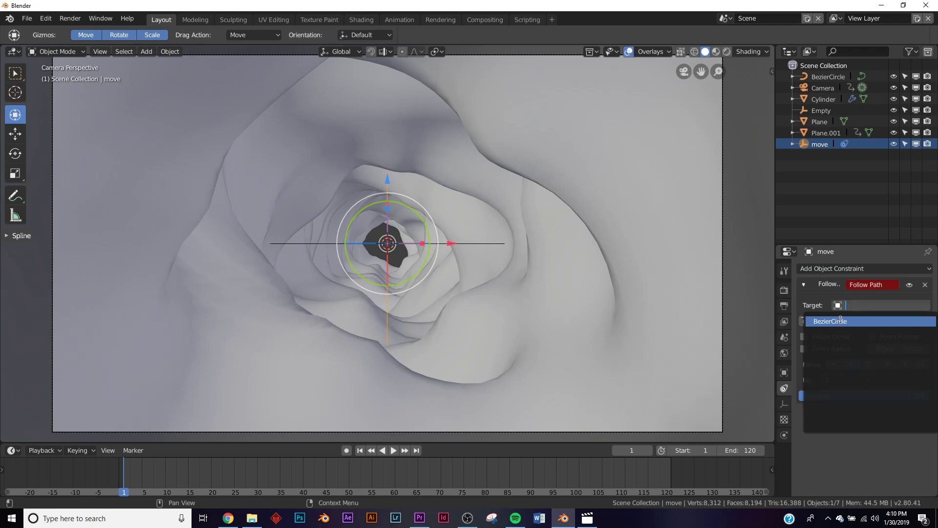
left_click(839, 321)
left_click(393, 450)
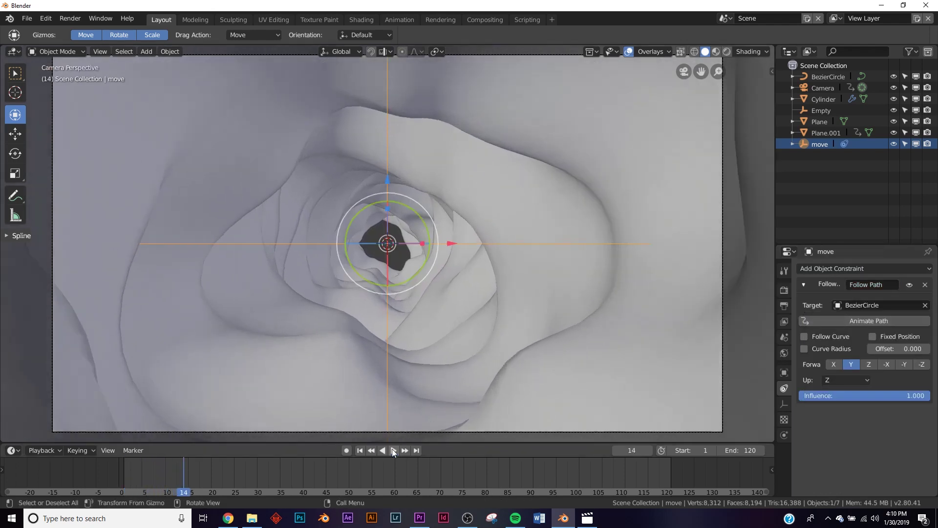
key("Escape")
Try out the Follow Path offset, reset it to 0, and keyframe it at frame 1
middle_click_drag(424, 275, 462, 248)
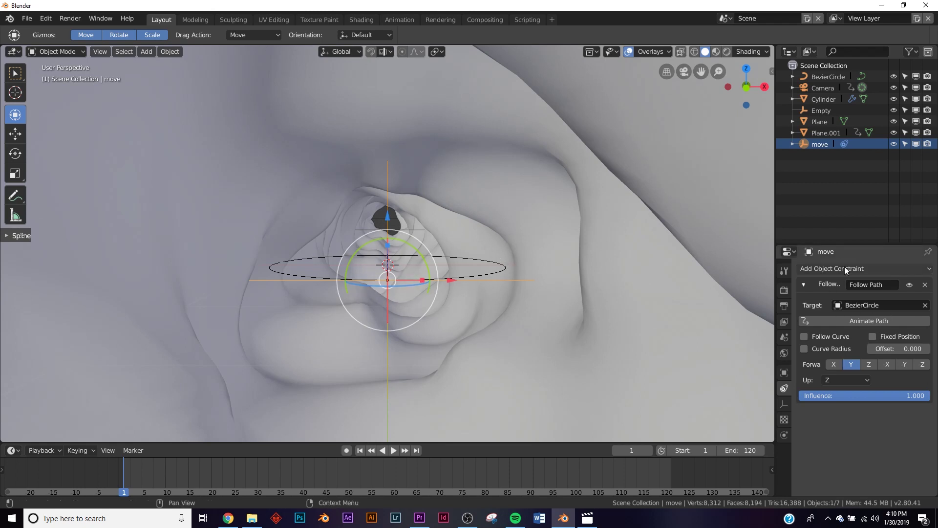
mouse_move(899, 348)
left_mouse_down()
mouse_move(924, 348)
mouse_move(880, 348)
mouse_move(914, 348)
left_mouse_up()
key("BackSpace")
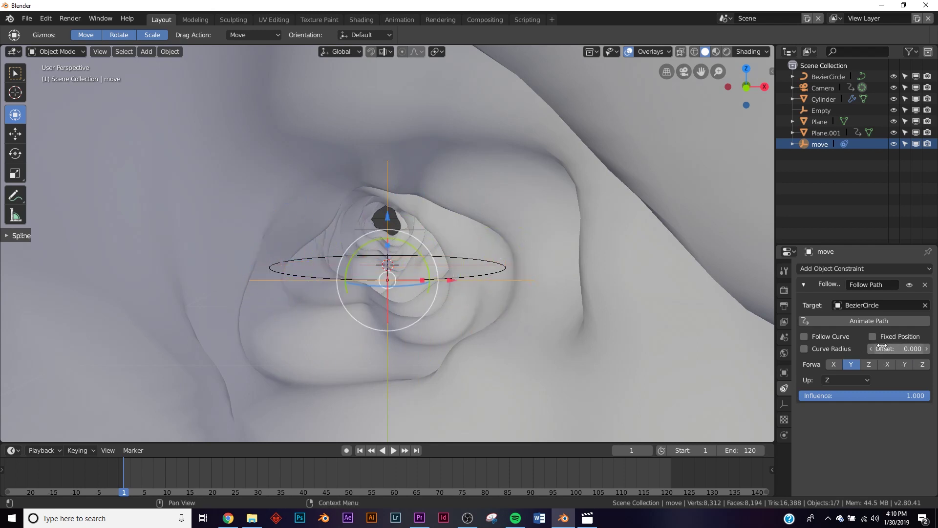
right_click(869, 348)
left_click(869, 348)
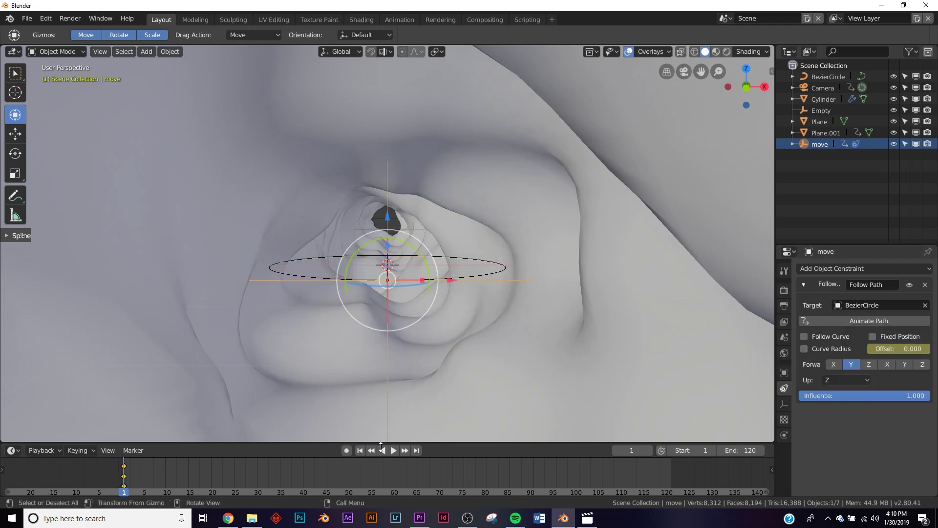
Set the Follow Path offset to 100 at frame 121, keyframe it, and play the animation
left_click(417, 450)
key("Right")
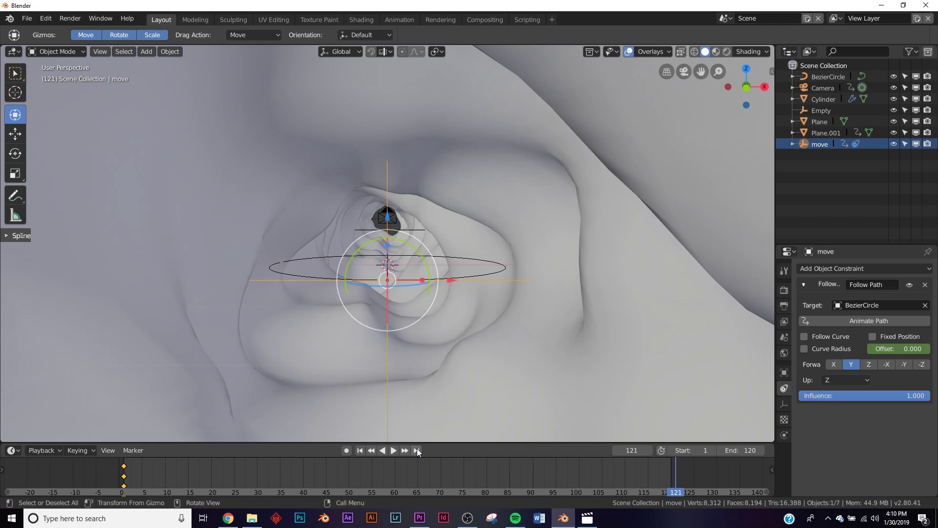
left_click(901, 349)
type("100")
key("Return")
right_click(902, 350)
left_click(902, 350)
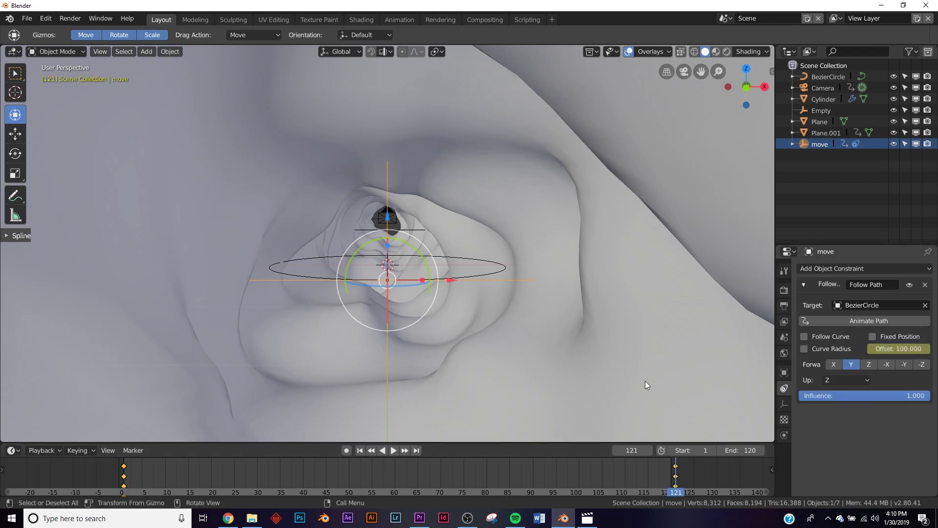
left_click(395, 453)
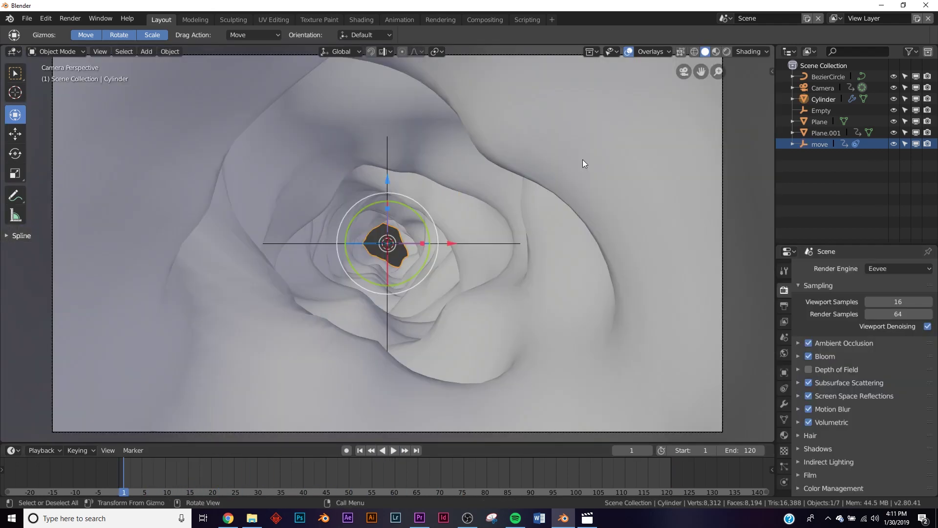
Set the cylinder's Displace modifier texture coordinates to Object, using the move empty as the object
left_click(784, 404)
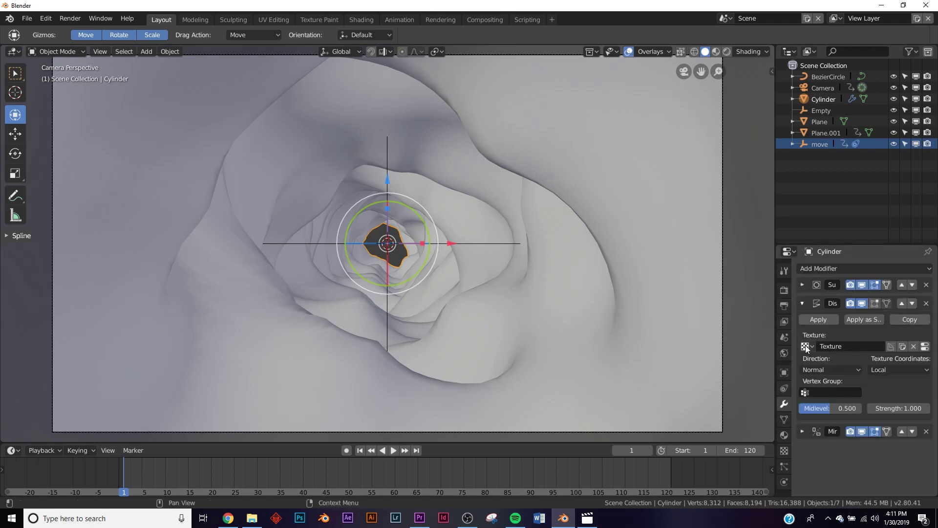
left_click(885, 370)
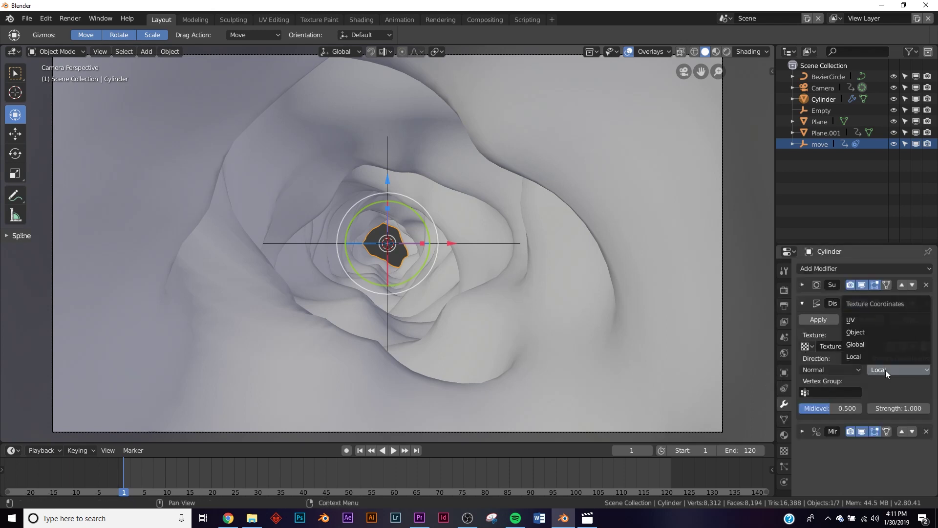
left_click(863, 334)
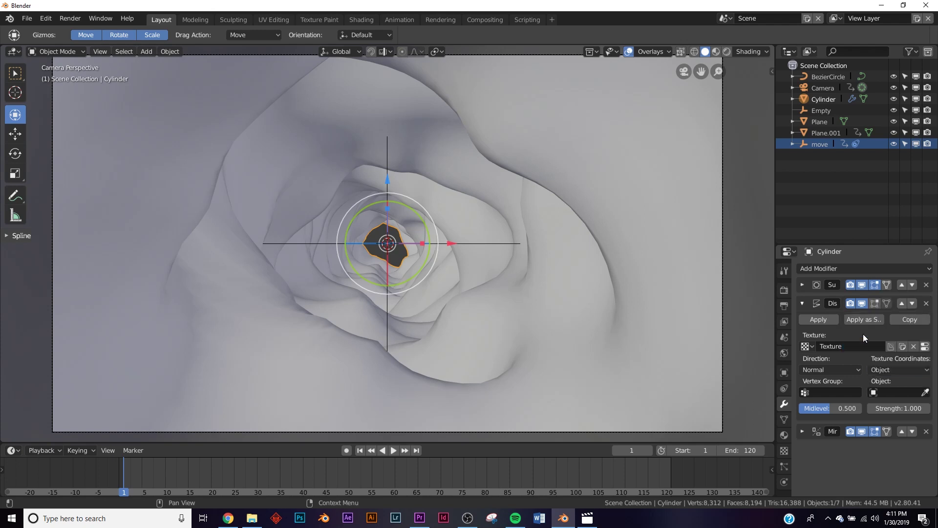
left_click(885, 391)
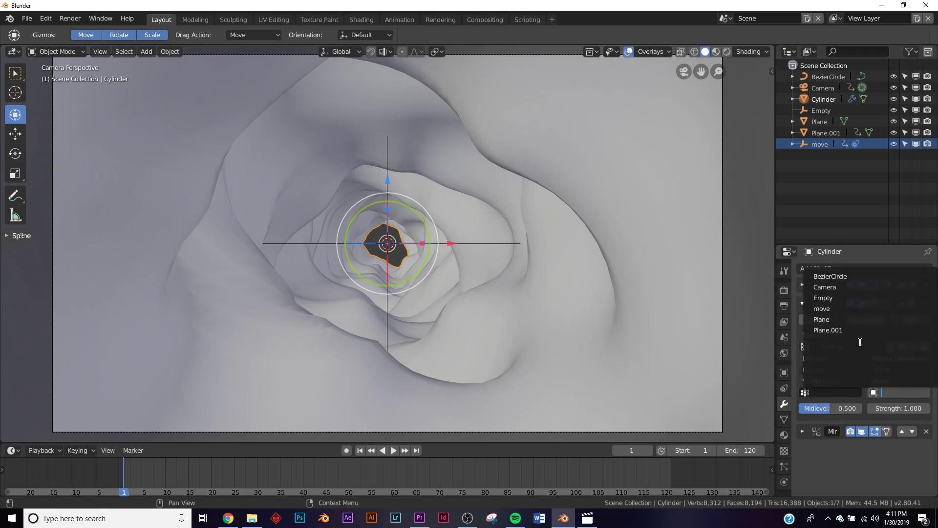
left_click(826, 309)
Play the displaced tunnel animation through the camera, stop it, and rewind to the first frame
left_click(392, 450)
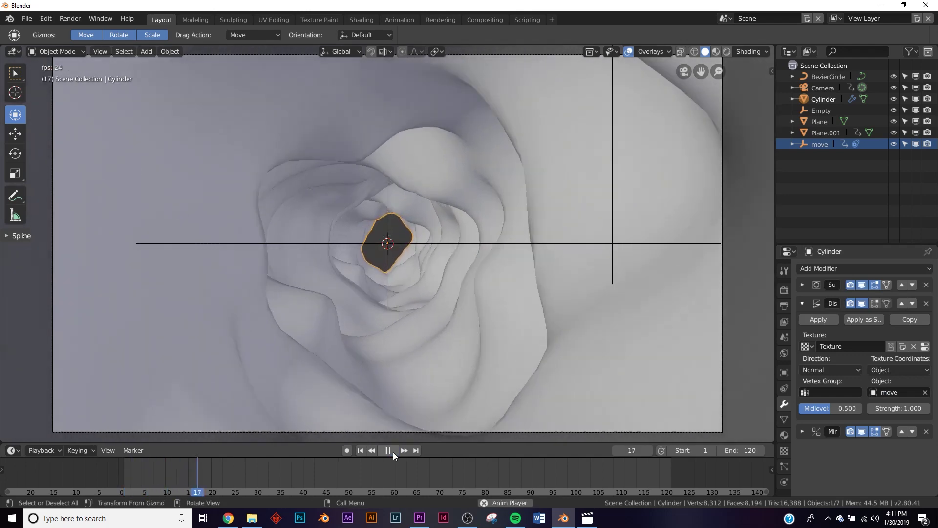
left_click(390, 450)
left_click(360, 450)
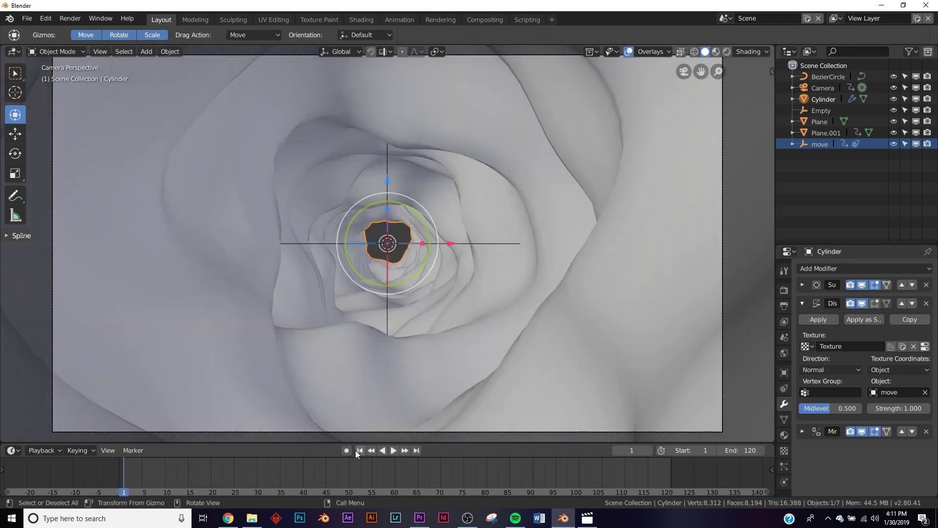
Rotate BezierCircle freely in trackball mode by about 94.5° and -9.17°
left_click(826, 77)
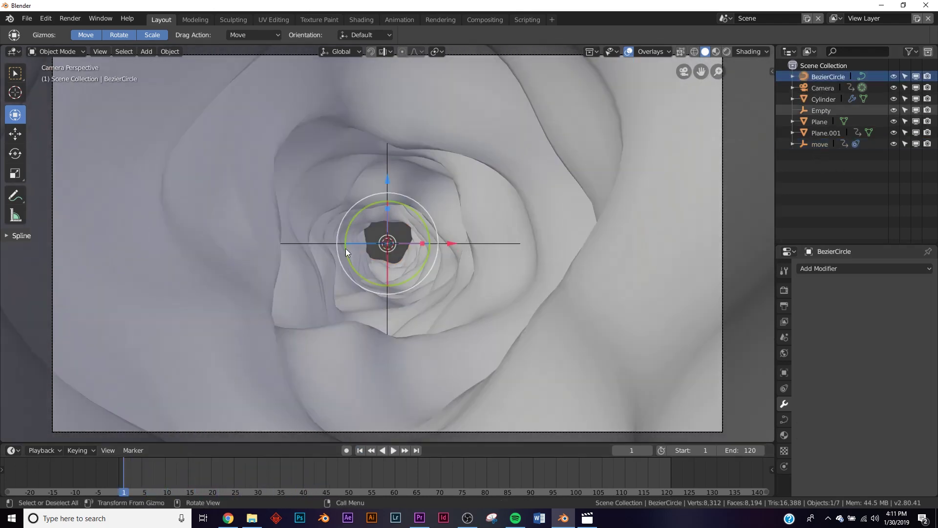
key("r")
key("r")
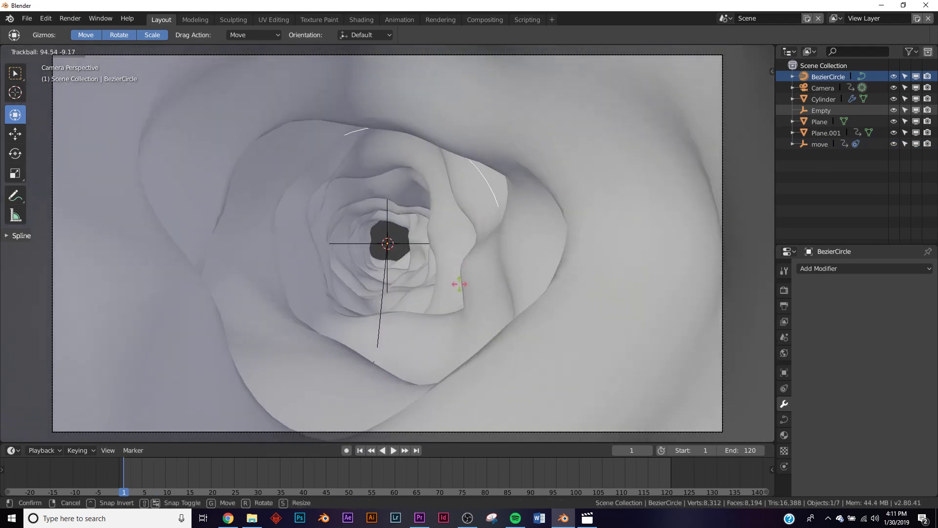
left_click(456, 280)
Play the fly-through with the tilted Bezier circle path, stop it, and return to frame 1
left_click(391, 452)
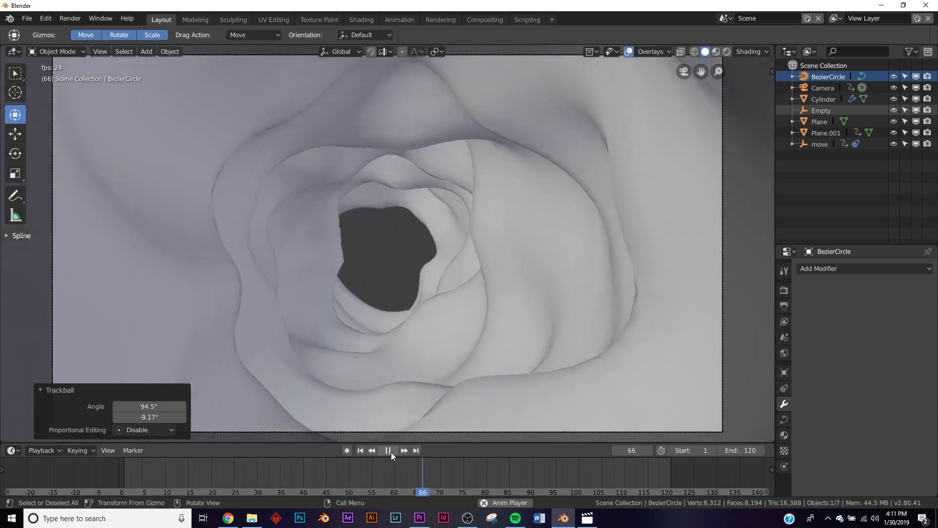
left_click(391, 452)
left_click(363, 451)
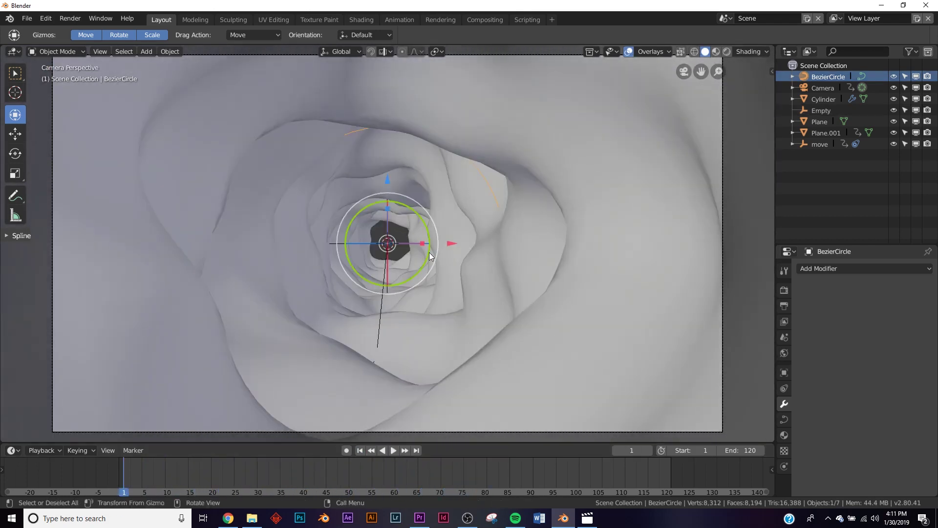
View the finished tunnel image on the desktop background, and return to Blender
left_click(883, 6)
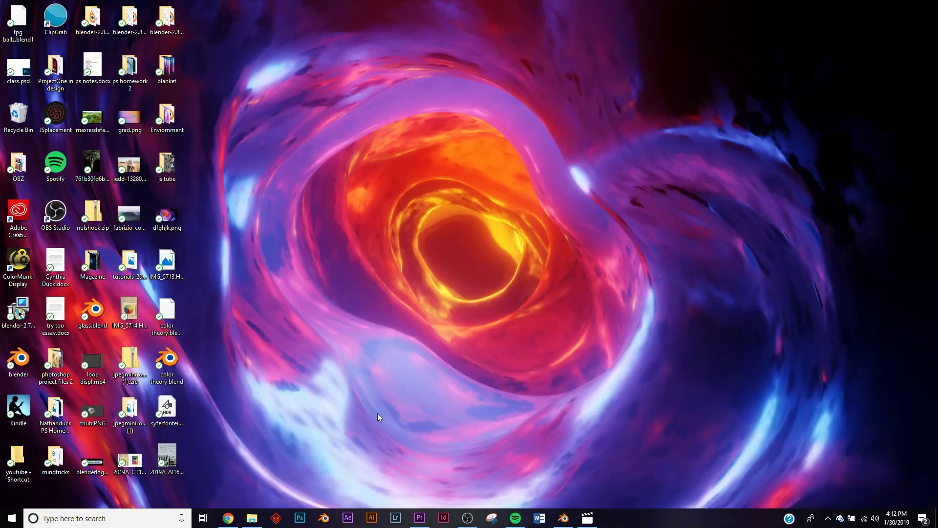
key("alt+Tab")
key("z")
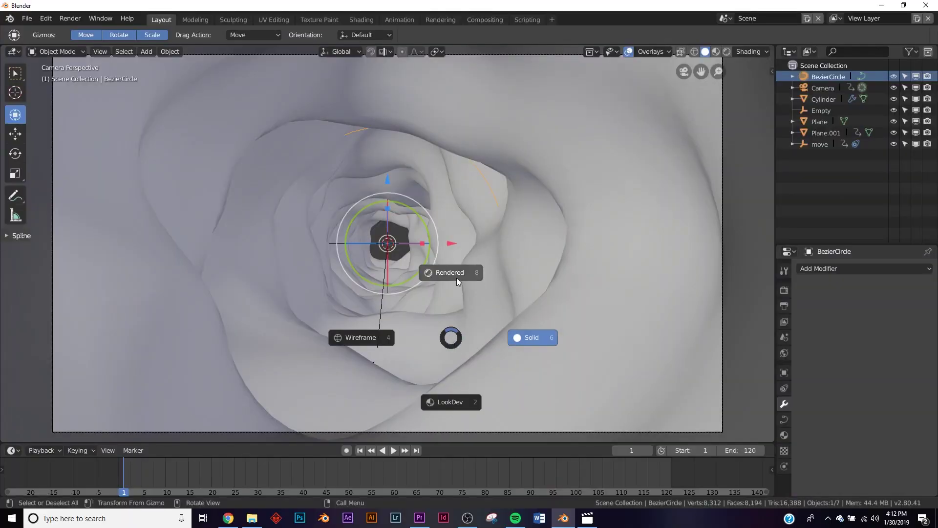
Keep Eevee as the render engine and turn off Motion Blur in the render settings
left_click(785, 290)
left_click(898, 268)
left_click(889, 230)
left_click(884, 266)
left_click(885, 255)
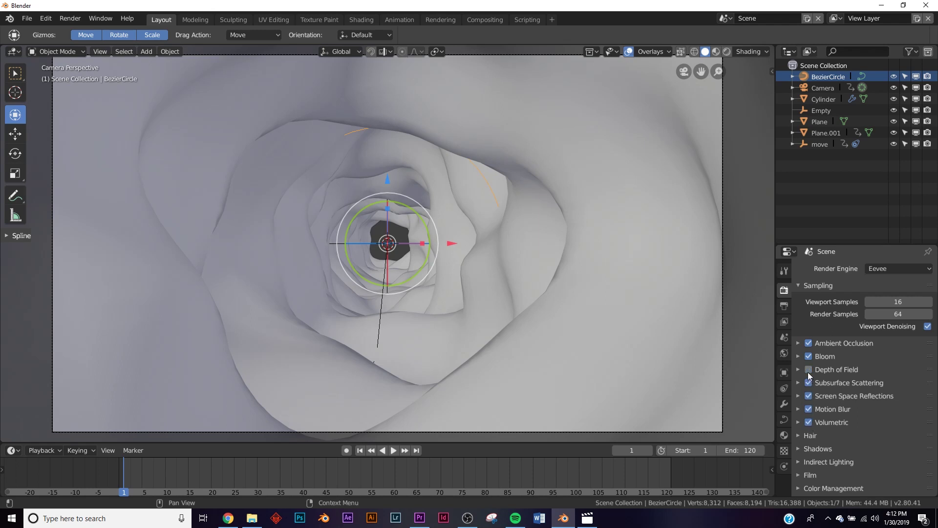
left_click(809, 409)
Switch the viewport to Rendered shading and add a 1 m radius point light at the origin
key("z")
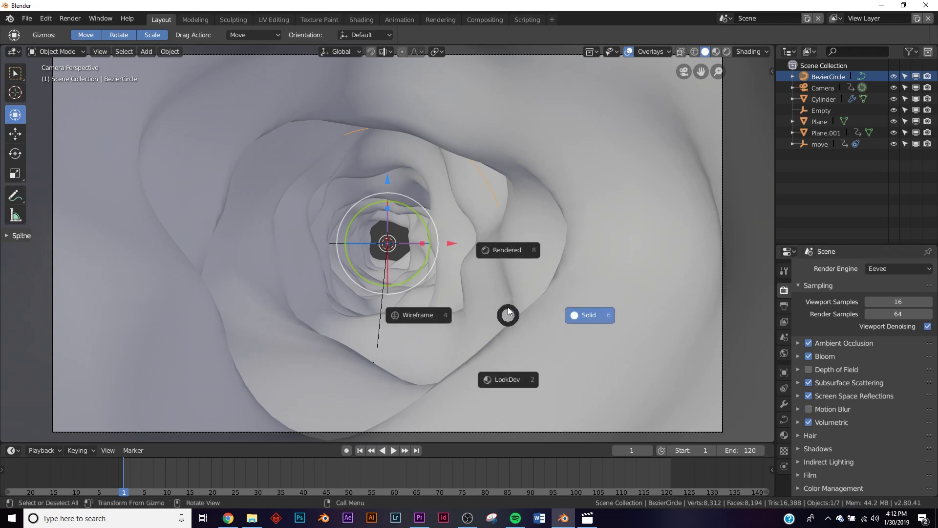
left_click(587, 315)
key("z")
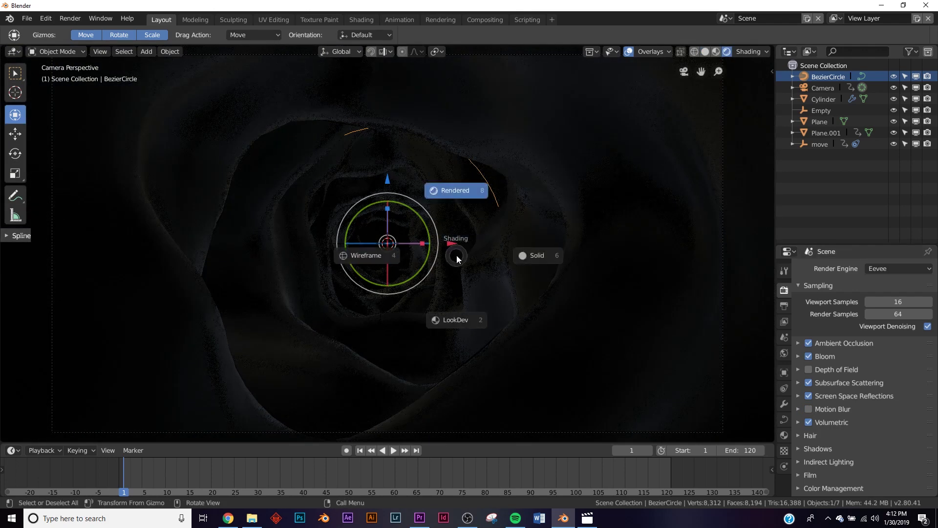
left_click(542, 293)
key("shift+a")
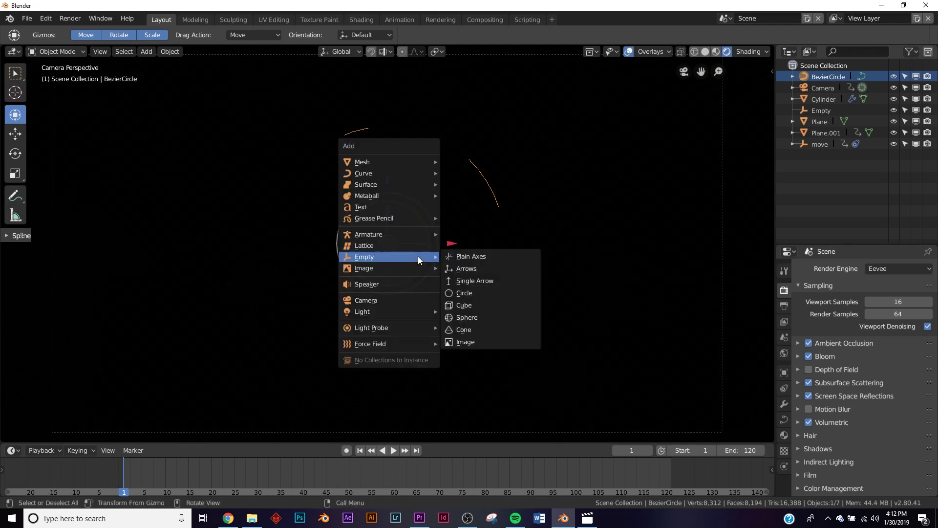
mouse_move(386, 309)
left_click(462, 311)
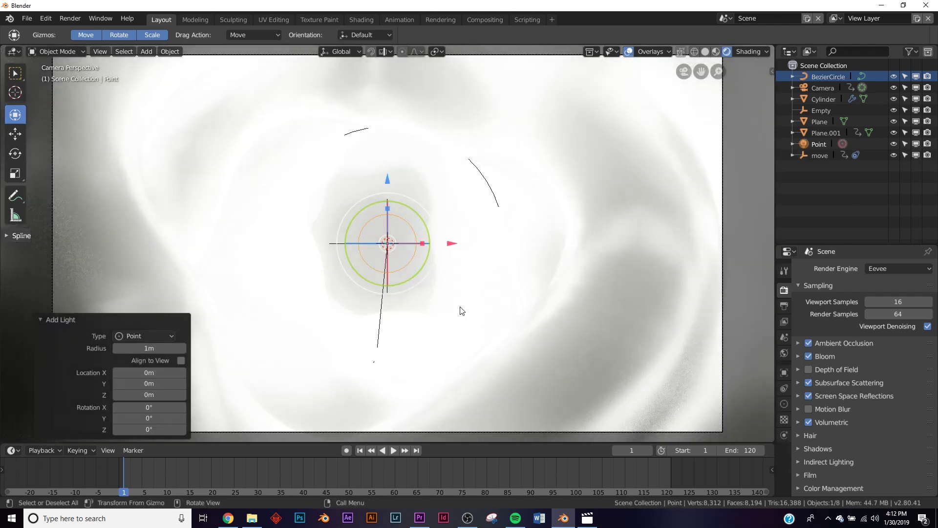
Lower the point light's energy to 0.310 and colour it blue with RGB 0.106, 0.247, 1.000
left_click(784, 403)
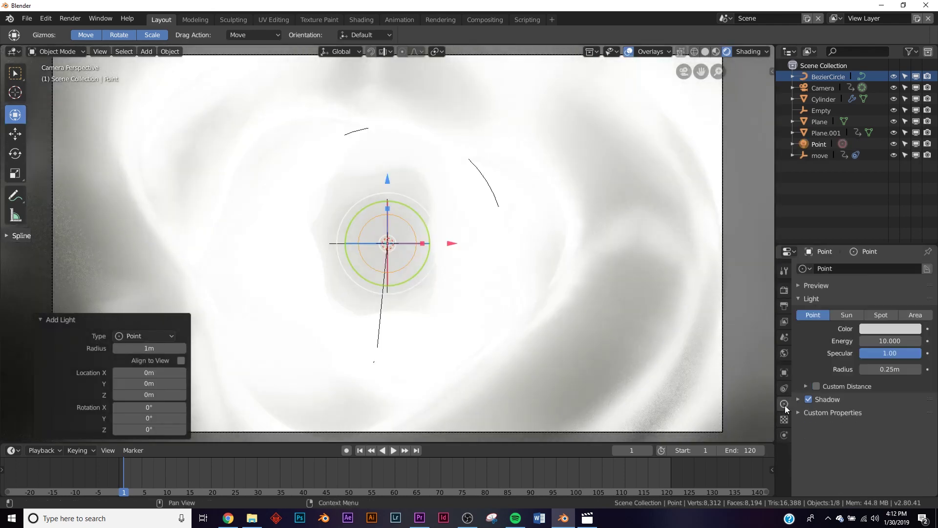
mouse_move(900, 341)
left_mouse_down()
mouse_move(870, 341)
mouse_move(901, 333)
left_mouse_up()
left_click(894, 328)
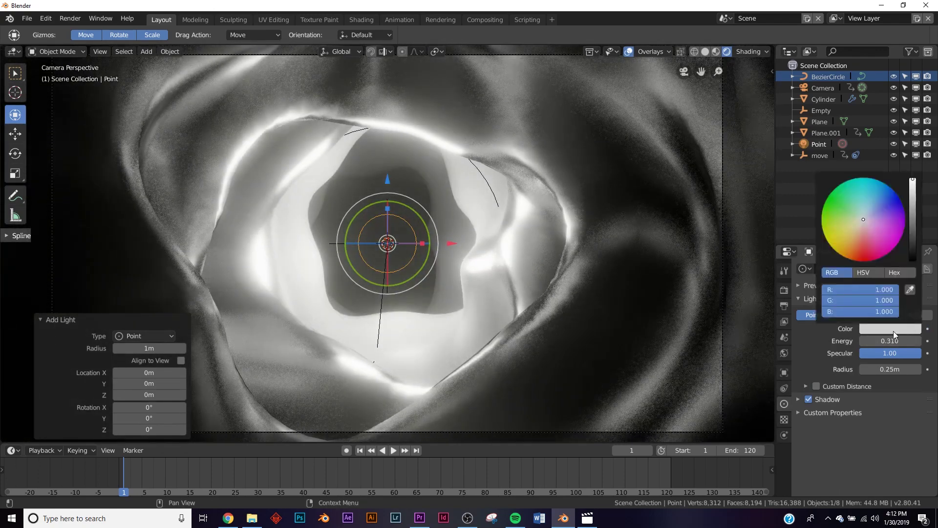
left_click(882, 200)
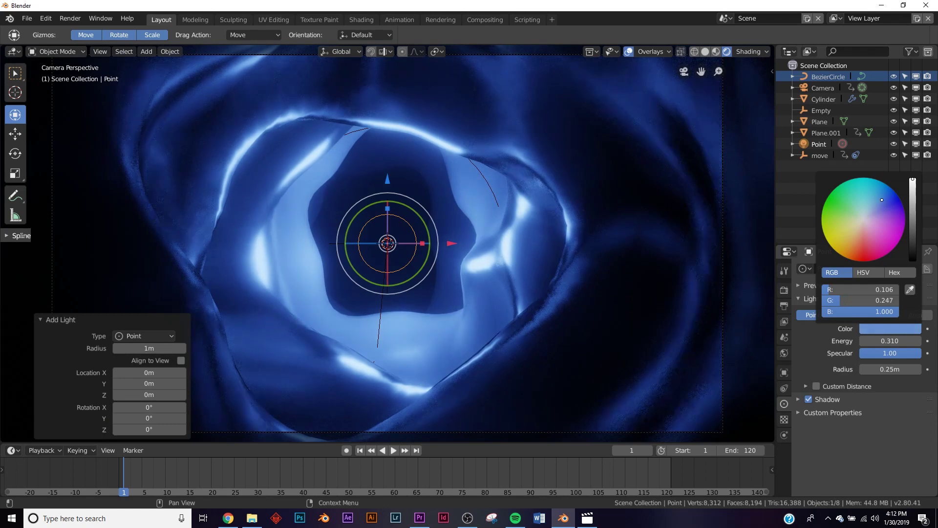
Parent the point light to the camera using the Object parent type
left_click(820, 146)
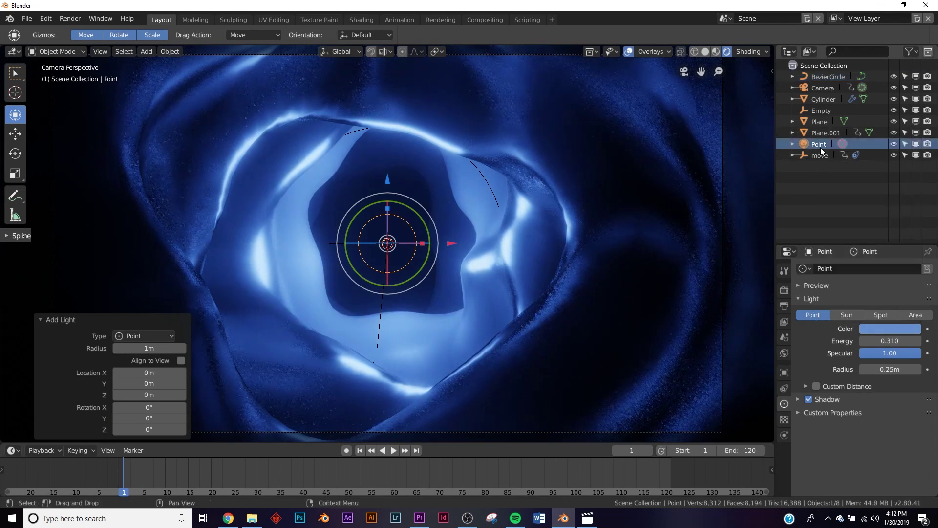
left_click(823, 88, "ctrl")
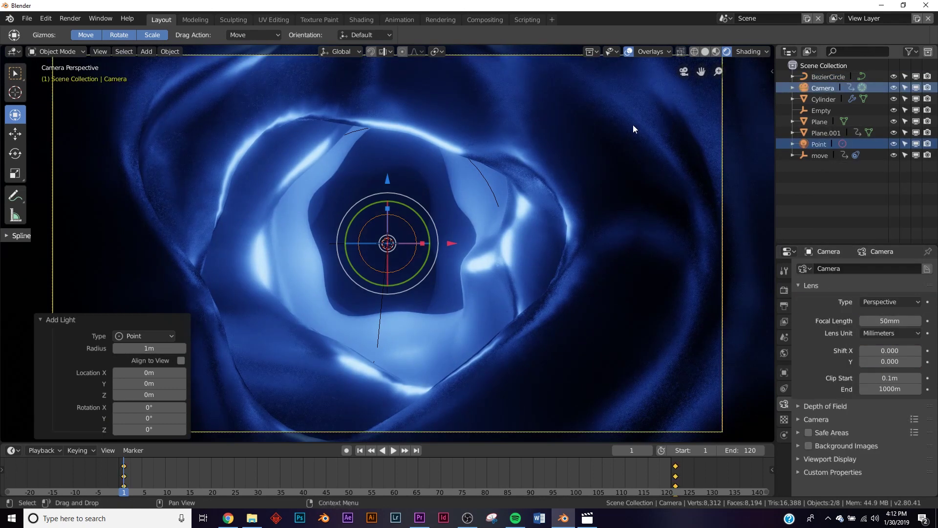
left_click(817, 144)
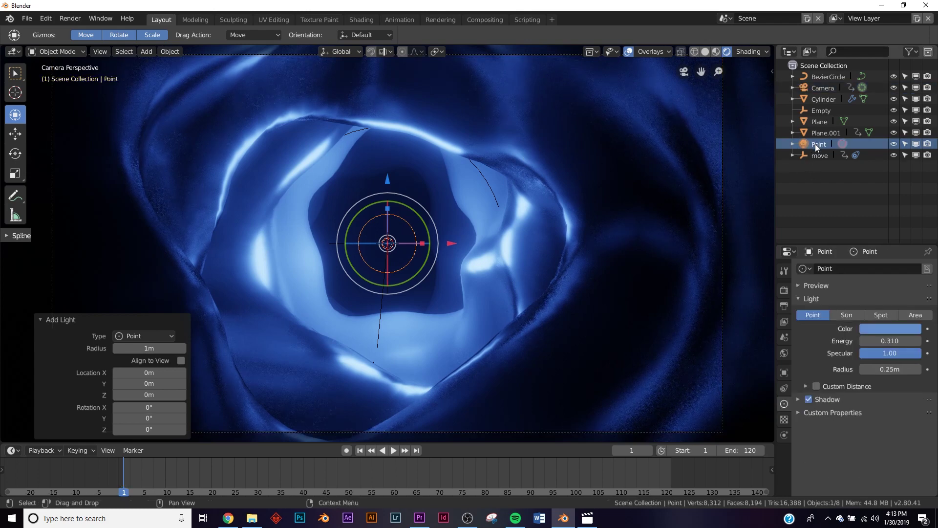
key("ctrl+p")
left_click(526, 189)
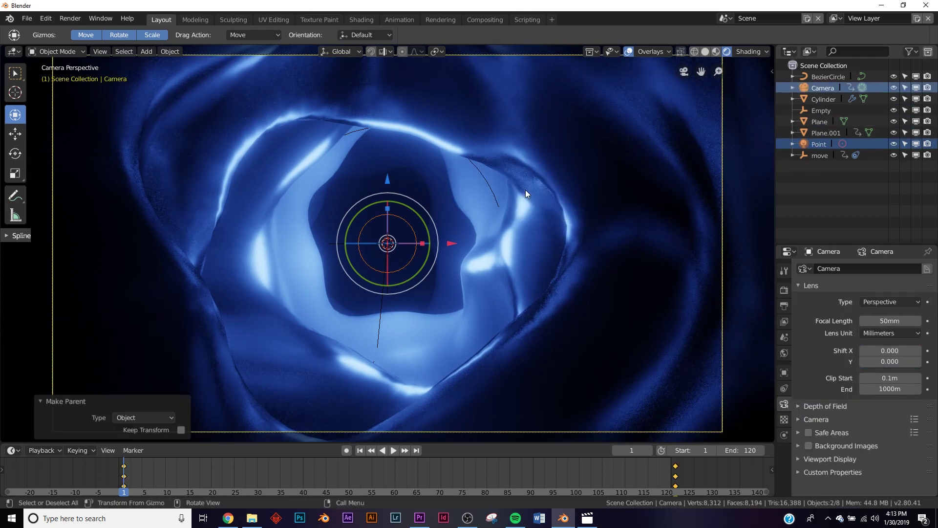
Play the fly-through with the blue light attached to the camera, stop it, and return to frame 1
left_click(391, 452)
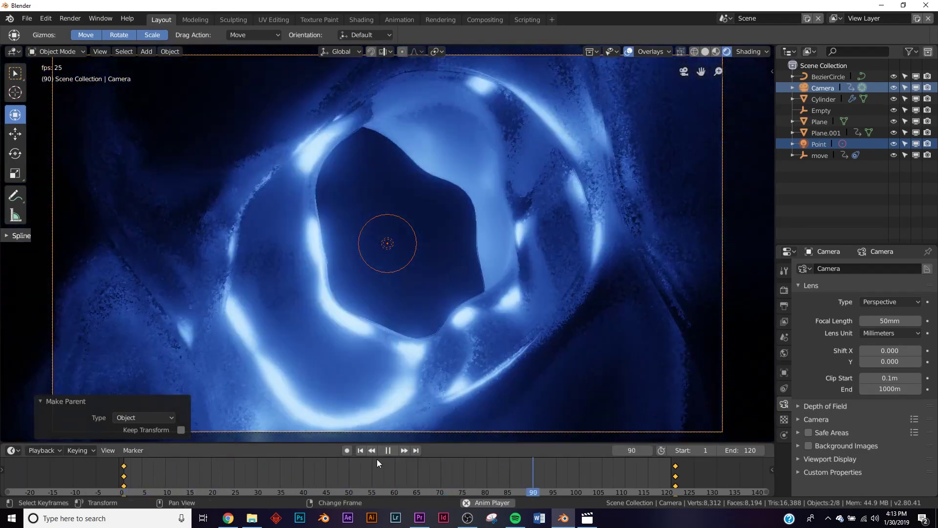
left_click(388, 451)
left_click(372, 450)
Duplicate the point light in place and set the copy's Y location to 5.9 m
left_click(388, 243)
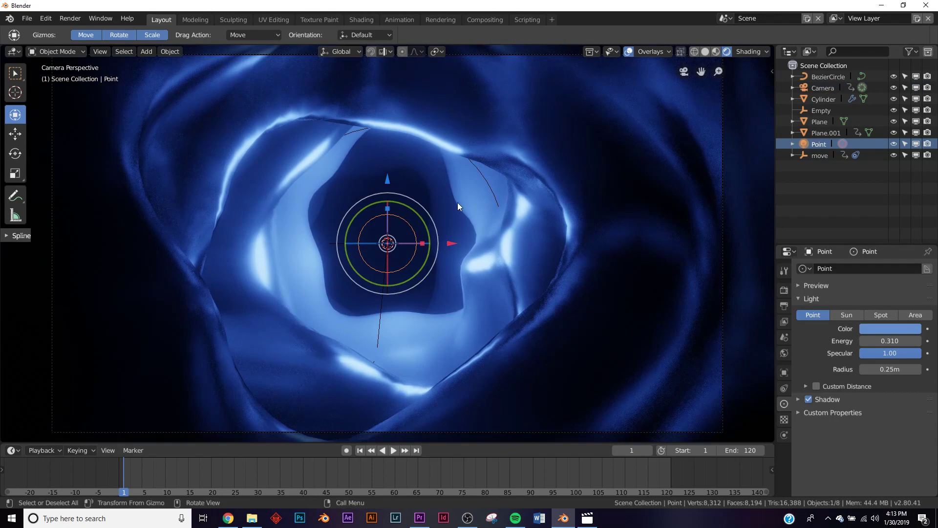
key("shift+d")
key("Escape")
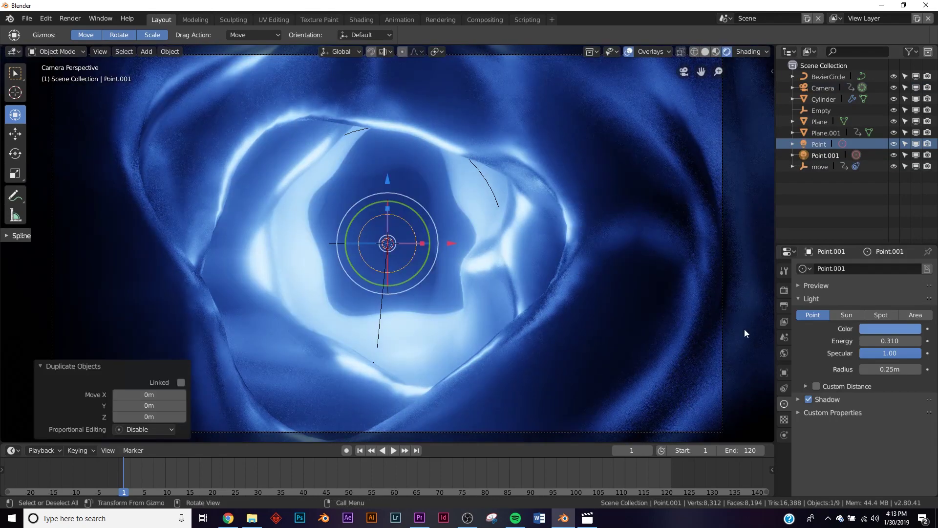
left_click(784, 373)
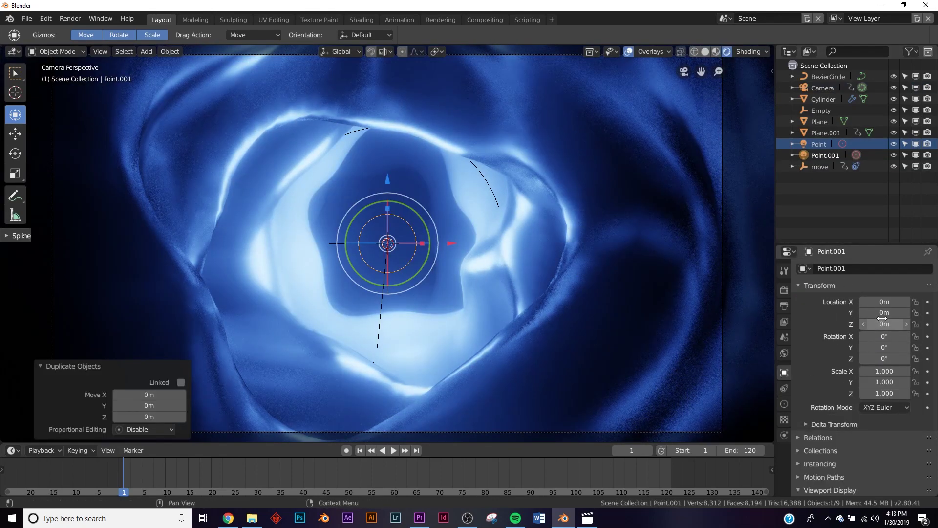
left_click_drag(883, 313, 934, 312)
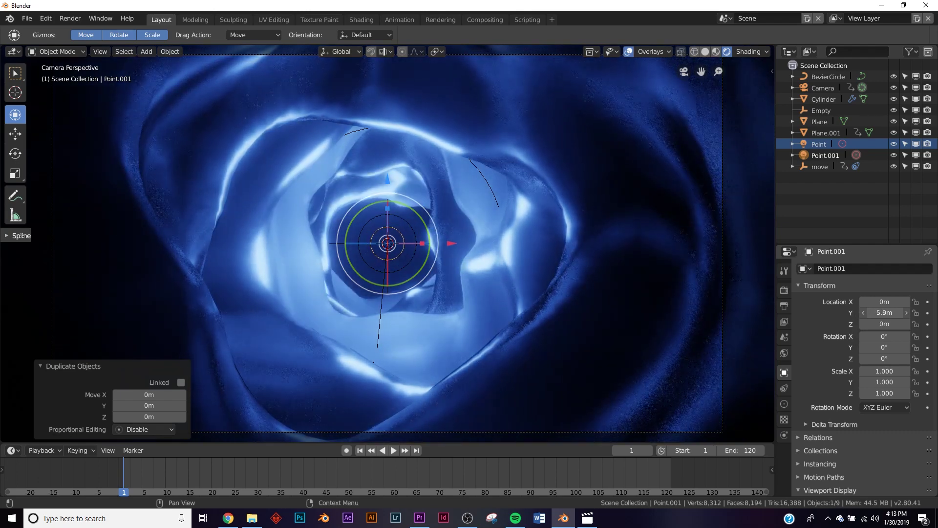
Duplicate the second point light and set the new copy's Y location to 12.6 m
key("shift+d")
key("Escape")
left_click_drag(888, 313, 932, 313)
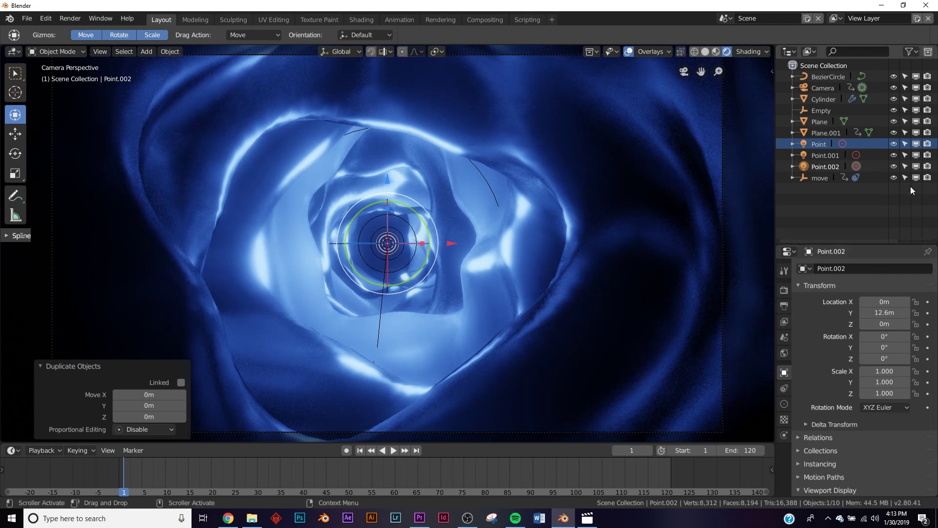
Colour the Point.001 light orange-red with RGB 1.000, 0.034, 0.000
left_click(820, 145)
left_click(825, 155)
left_click(785, 404)
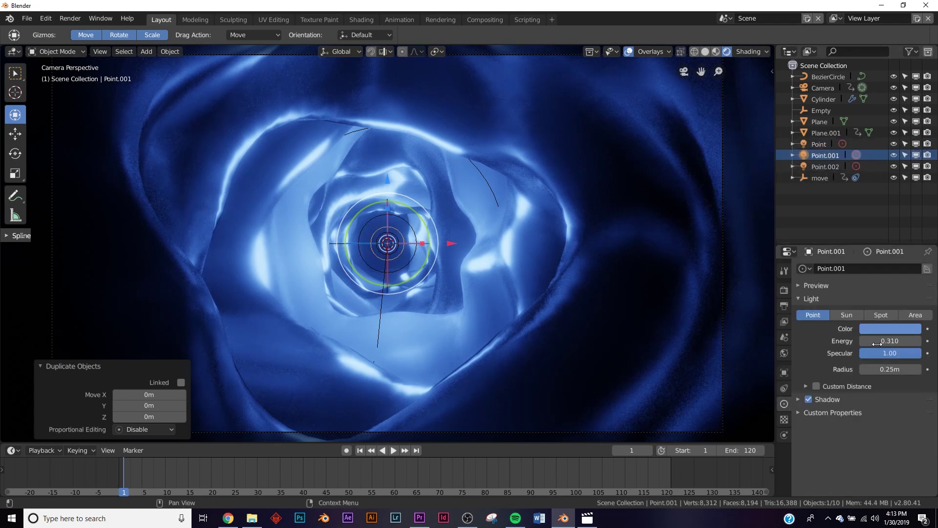
left_click(882, 328)
left_click_drag(860, 246, 855, 261)
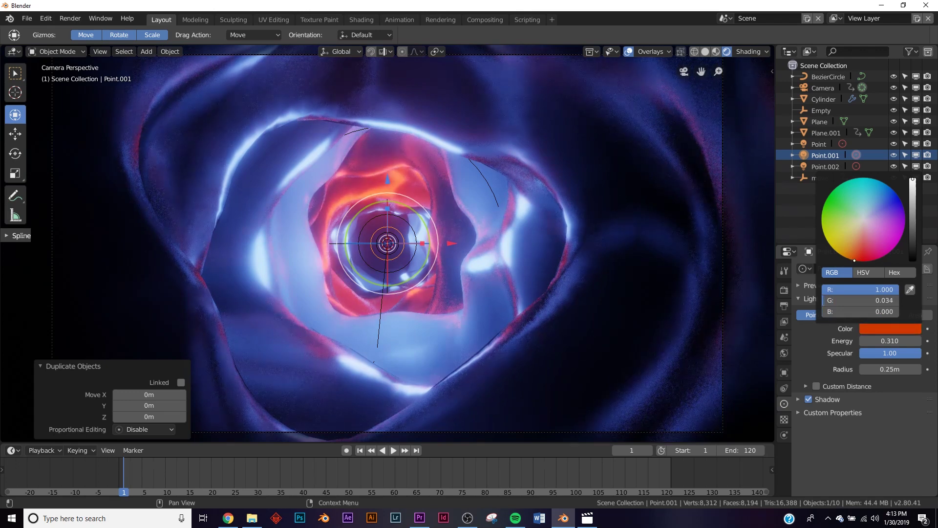
Colour the farthest point light, Point.002, orange and raise its energy to 1.040
left_click(814, 165)
left_click(890, 328)
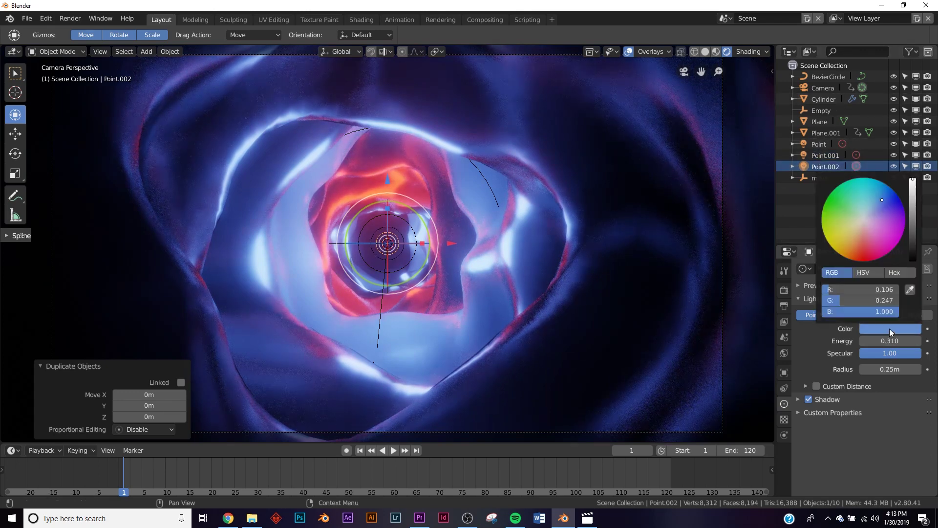
left_click(857, 257)
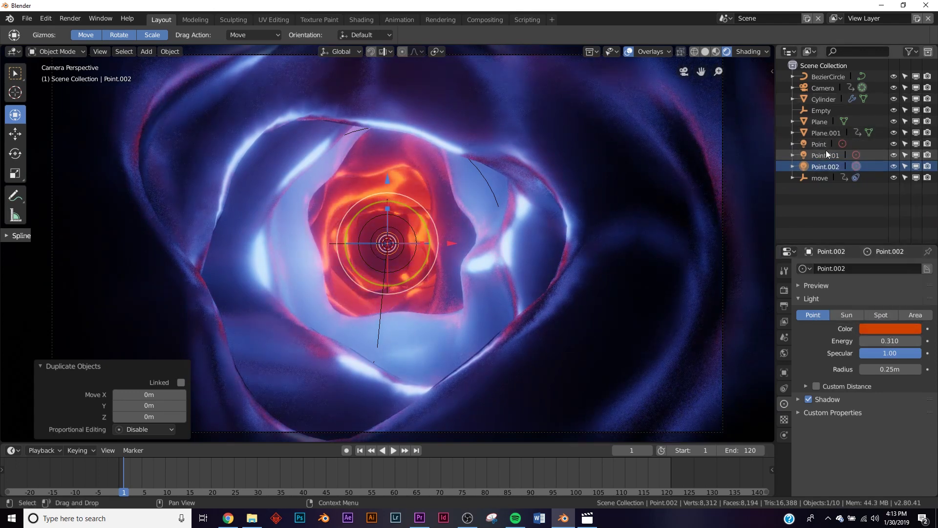
left_click_drag(890, 340, 921, 340)
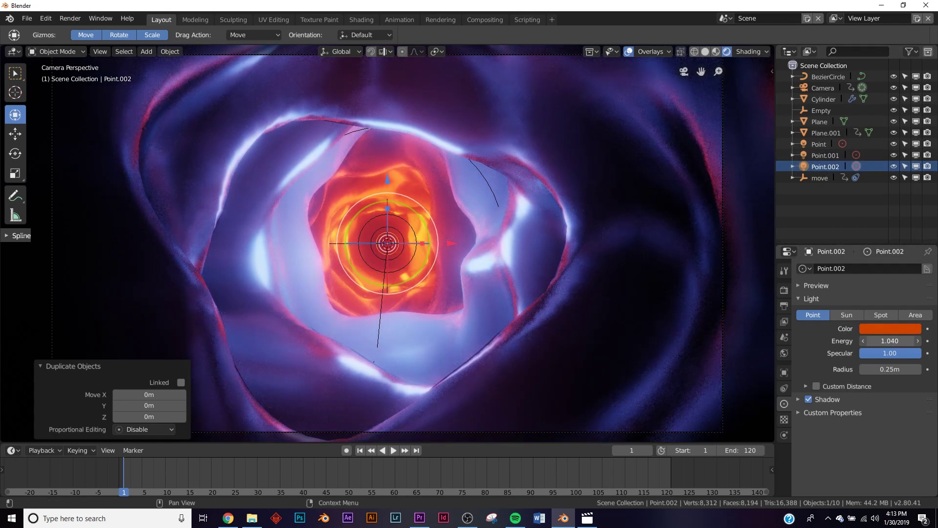
Shift the first point light's colour to a more cyan blue
left_click(819, 145)
left_click(887, 332)
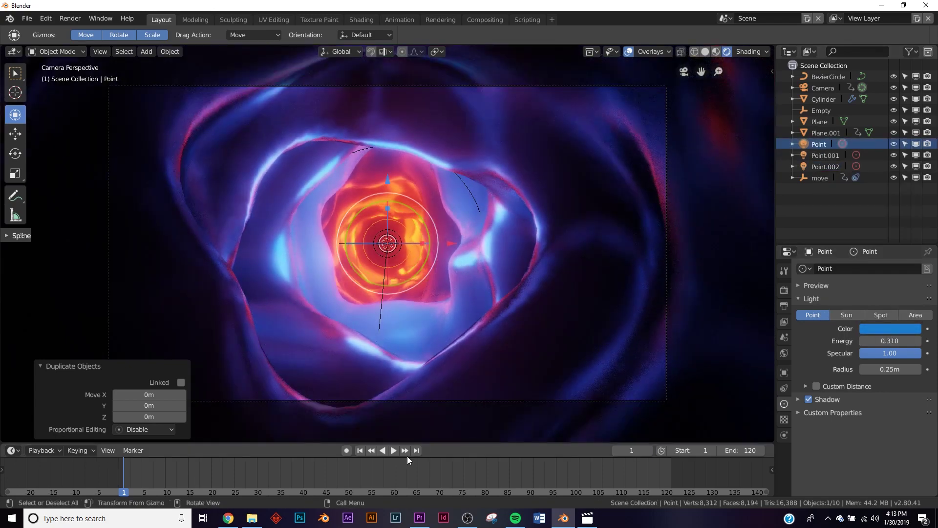
Play the fly-through with the coloured lights, return to frame 1, and compare it with the tunnel image on the desktop
left_click(394, 453)
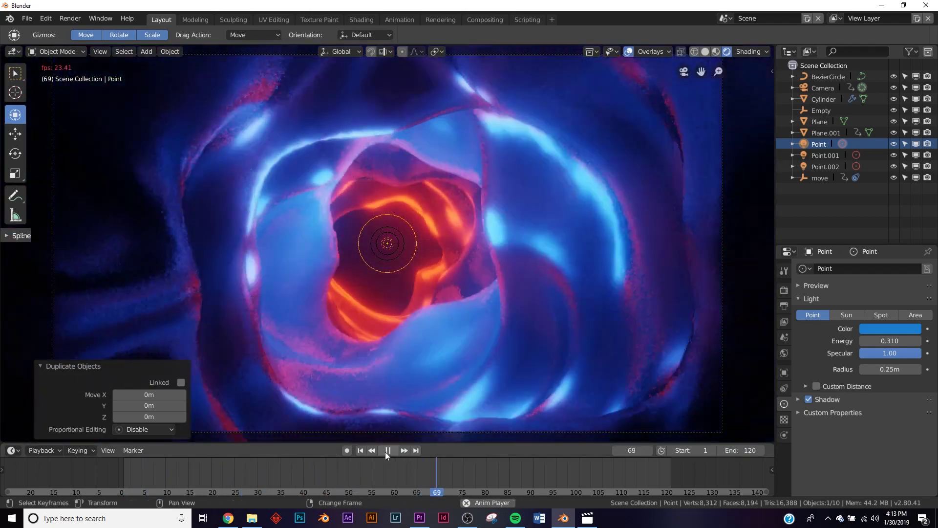
left_click(387, 451)
left_click(359, 451)
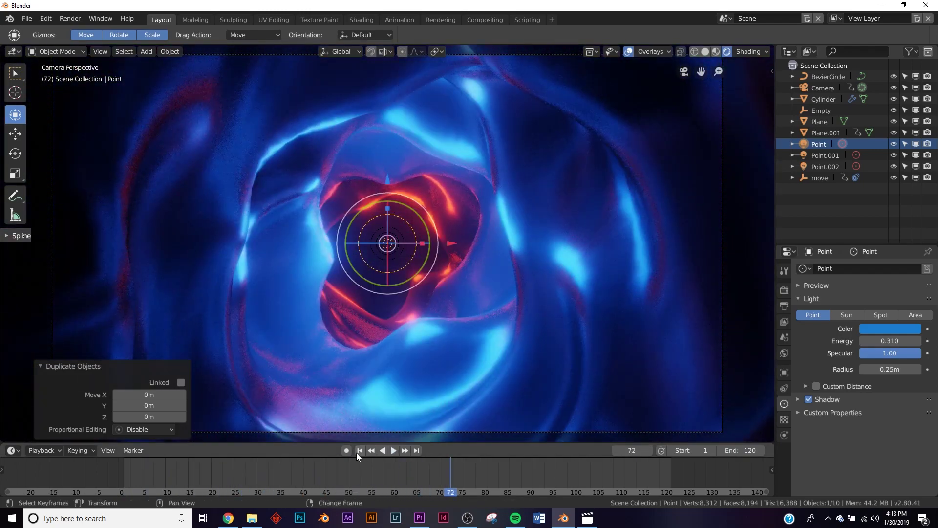
left_click(884, 7)
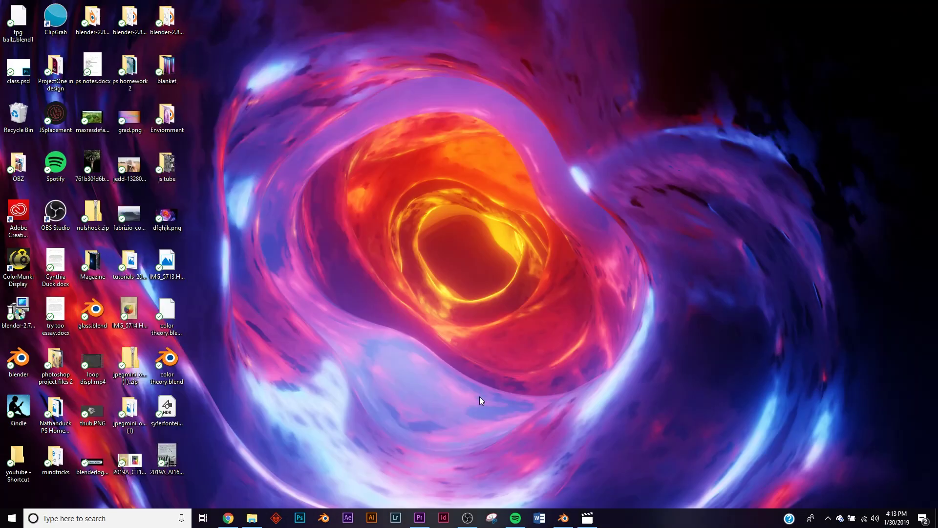
key("alt+Tab")
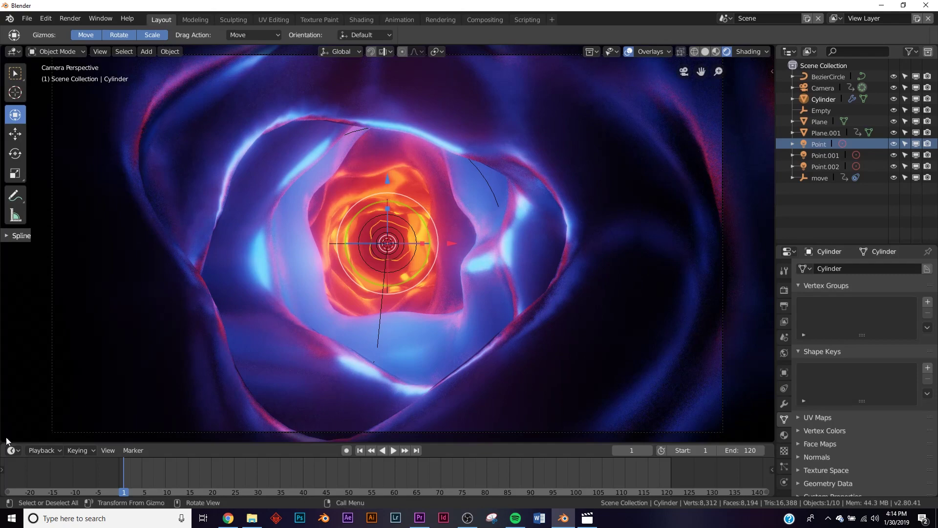
Split a new area off beside the rendered viewport and make it a Shader Editor
left_click_drag(3, 442, 278, 430)
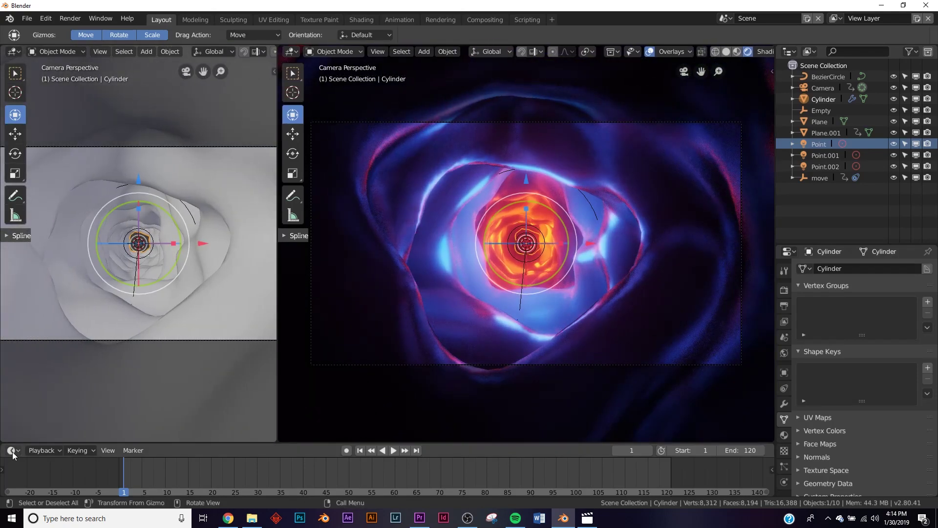
left_click(14, 51)
left_click(50, 130)
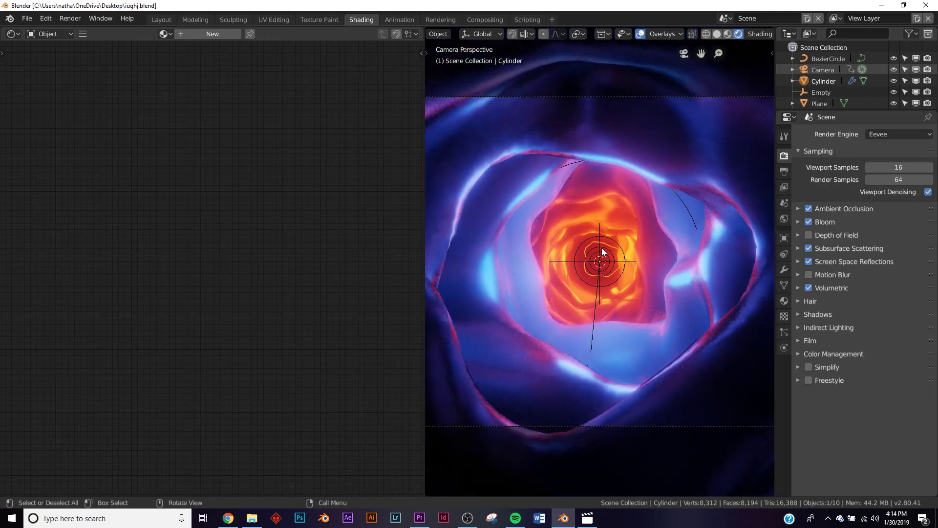
Create a new Principled BSDF material for the cylinder
left_click(223, 36)
scroll(271, 319, "up", 1)
middle_click_drag(272, 318, 324, 204)
scroll(328, 241, "up", 2)
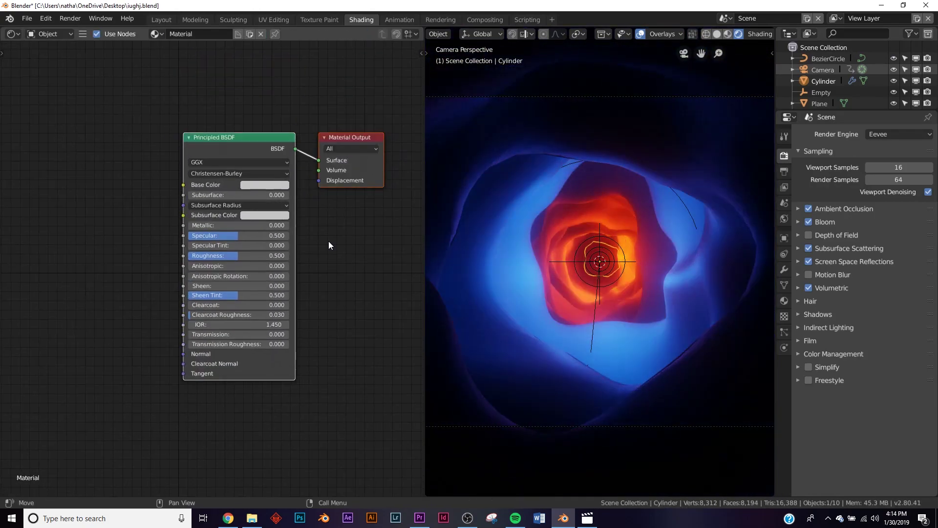
Try a higher Metallic value on the cylinder material, reset it to 0.000, and set Clearcoat to 1.000
left_click_drag(199, 214, 308, 213)
left_click_drag(248, 216, 182, 215)
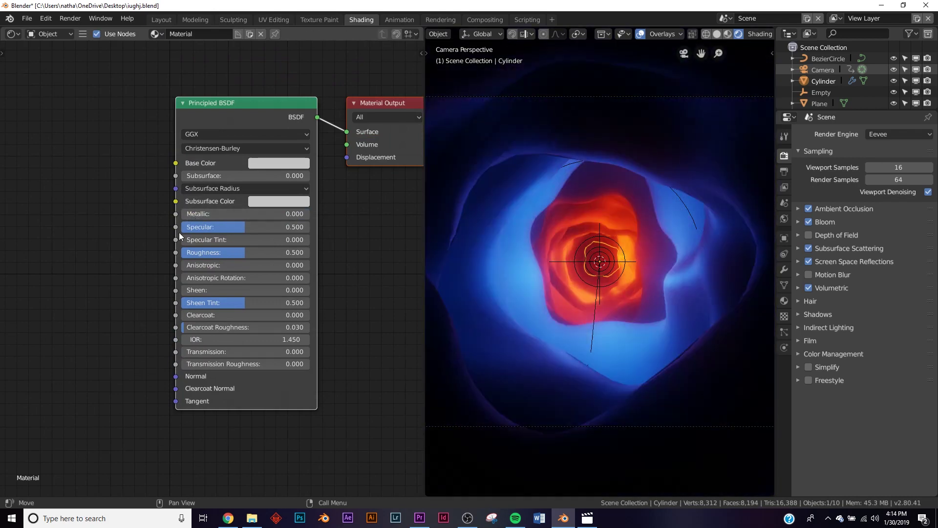
middle_click_drag(195, 237, 232, 246)
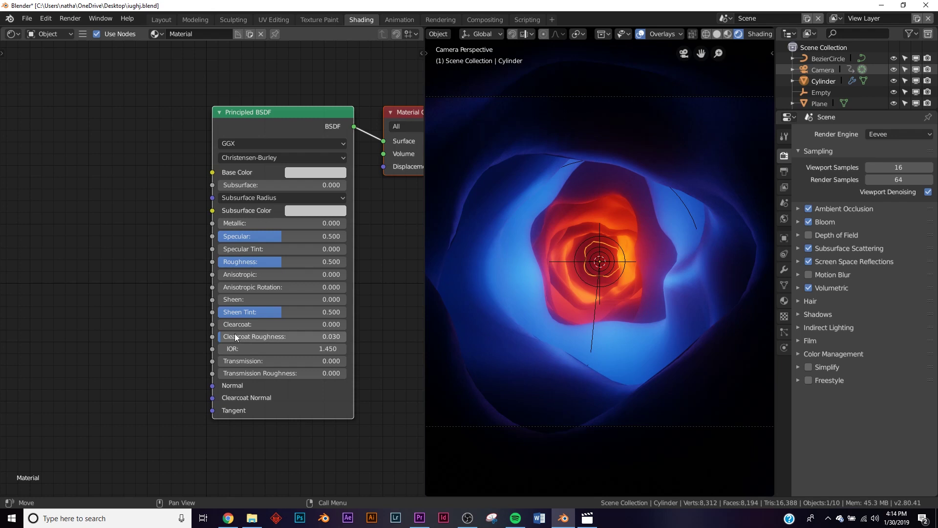
left_click_drag(234, 324, 342, 324)
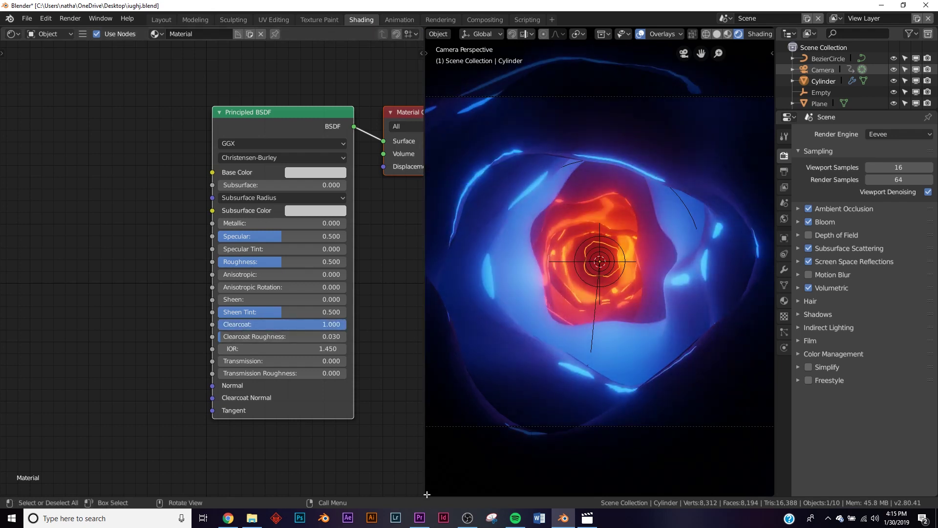
Split a strip off below the rendered viewport and turn it into a Timeline
left_click_drag(427, 494, 430, 430)
left_click(440, 438)
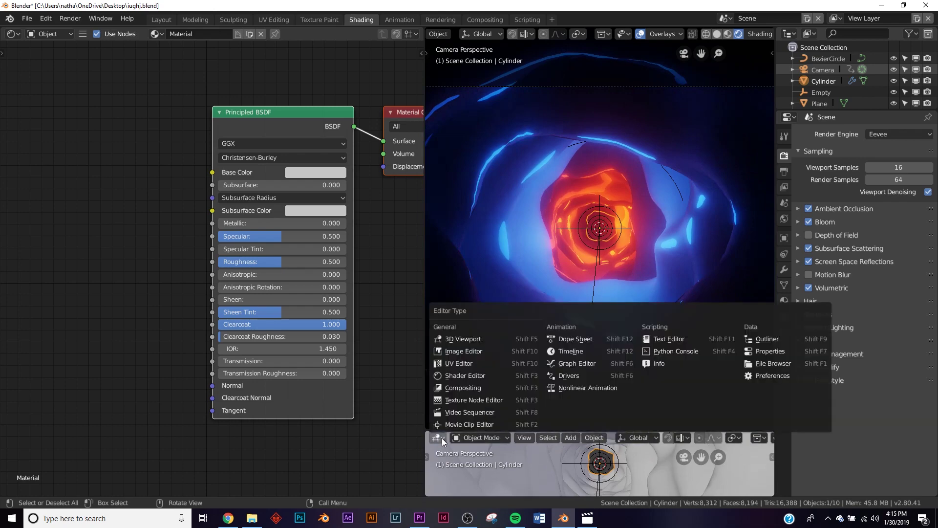
left_click(574, 351)
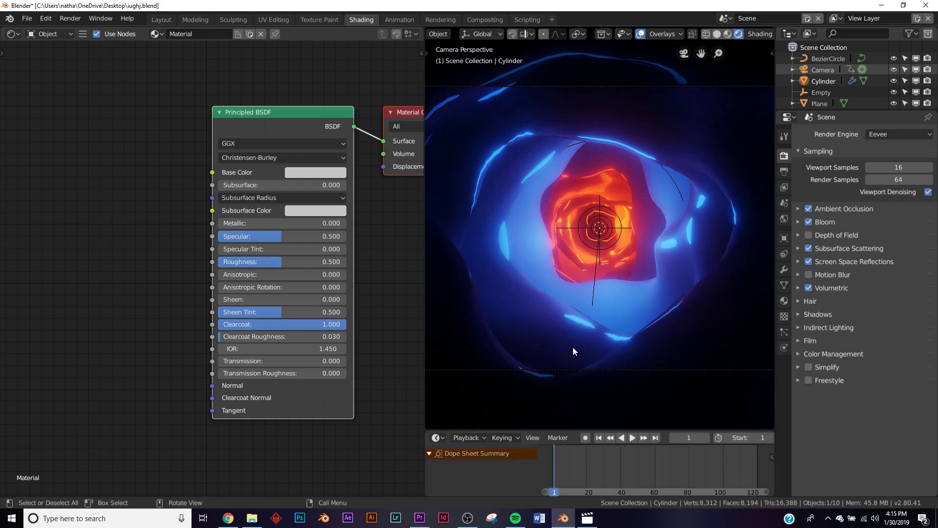
Play the fly-through with the clearcoat material, stop it, and return to frame 1
left_click(633, 438)
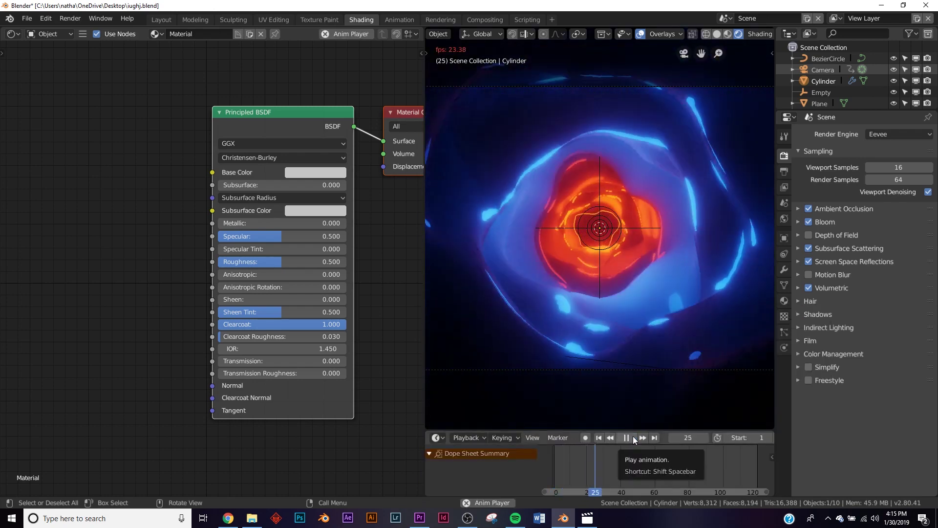
left_click(633, 439)
left_click(602, 438)
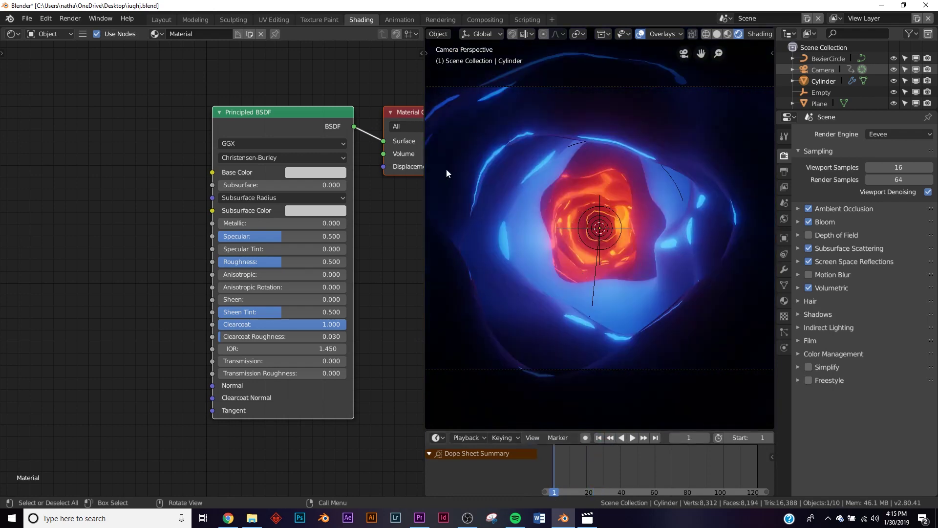
Add a ColorRamp node in the empty area beside the Principled BSDF node
key("shift+a")
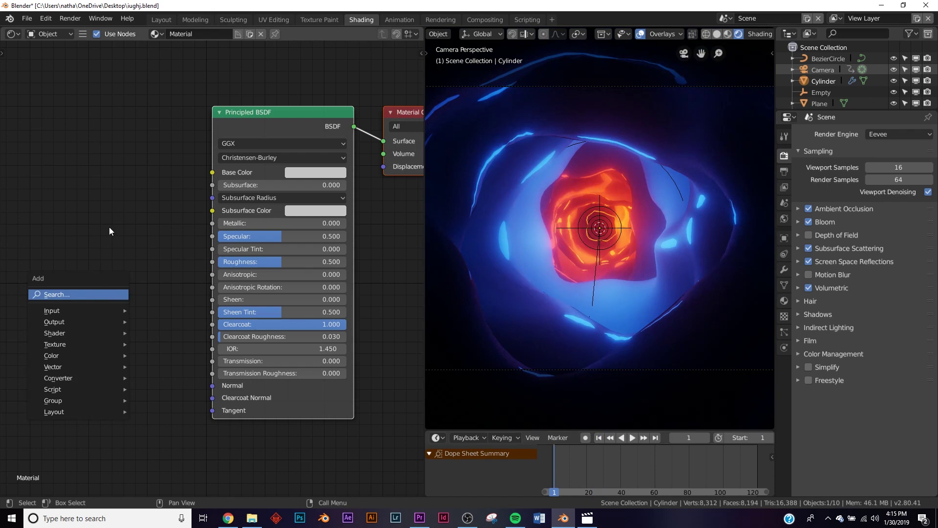
key("shift+a")
left_click(98, 311)
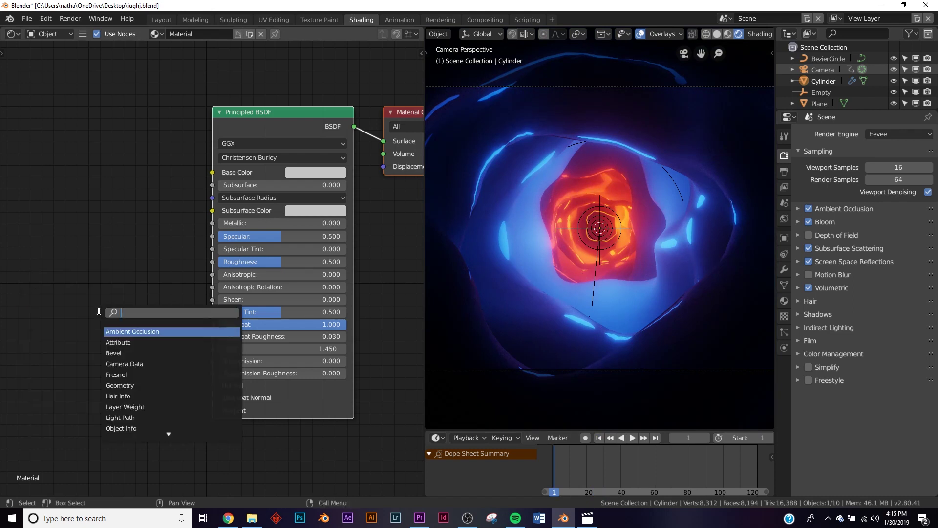
type("col")
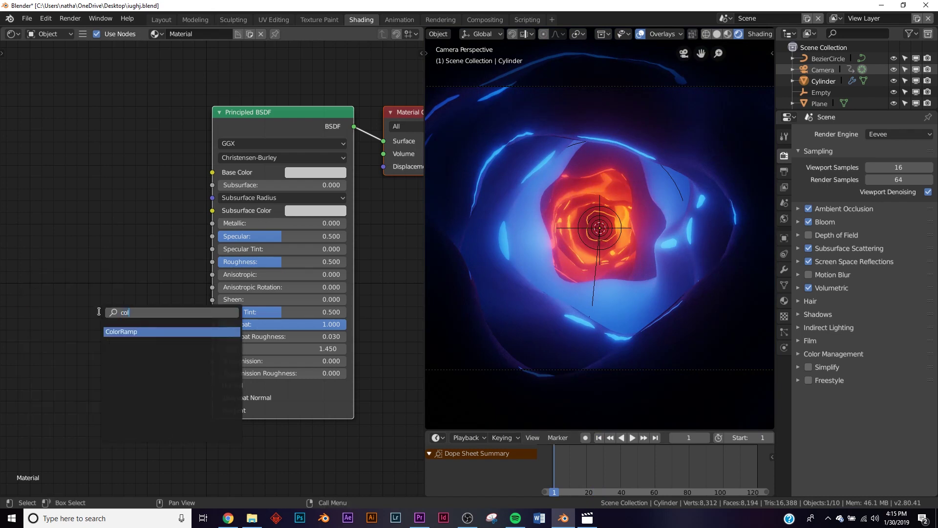
left_click(138, 332)
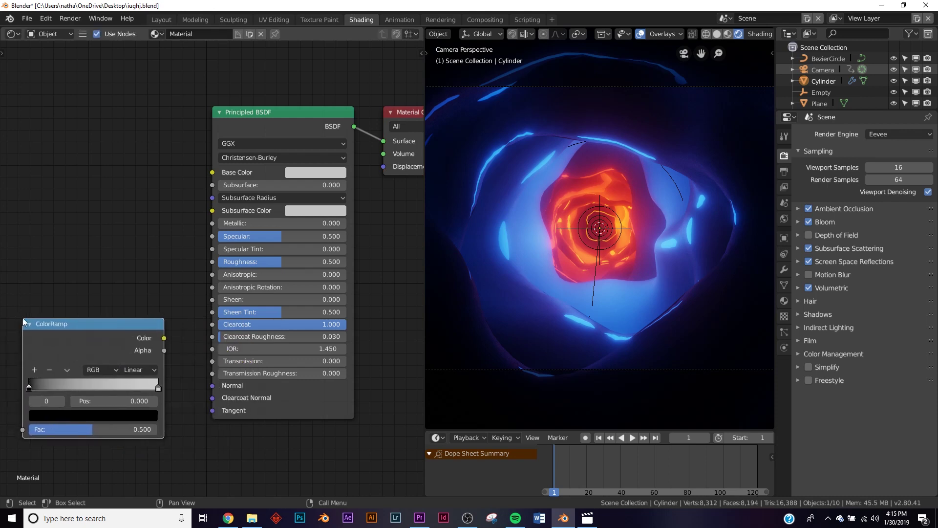
Add a Noise Texture node in front of the ColorRamp node
scroll(232, 307, "down", 1)
key("shift+a")
left_click(149, 303)
type("noi")
left_click(170, 319)
Link the Noise Texture's Color to the ColorRamp's Fac, and the ColorRamp's Color to the Principled BSDF's Clearcoat Roughness
left_click(142, 353)
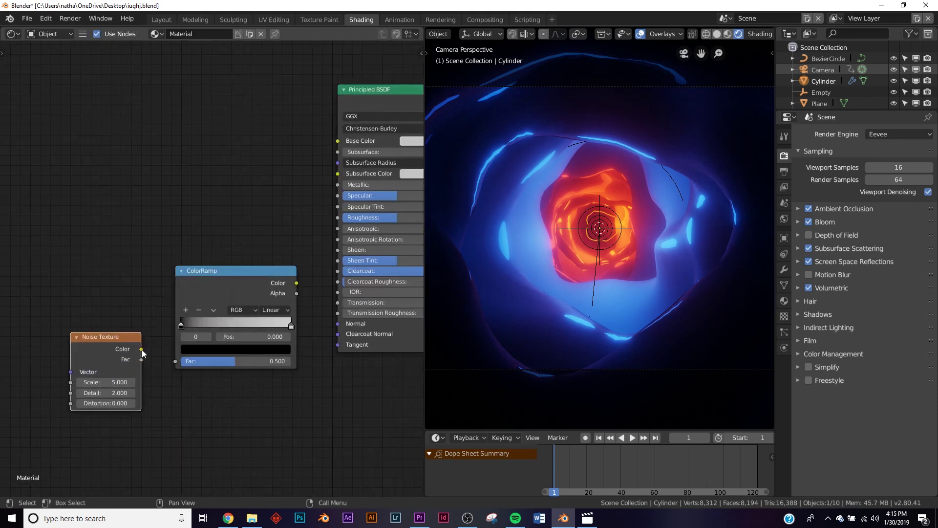
left_click_drag(187, 366, 187, 365)
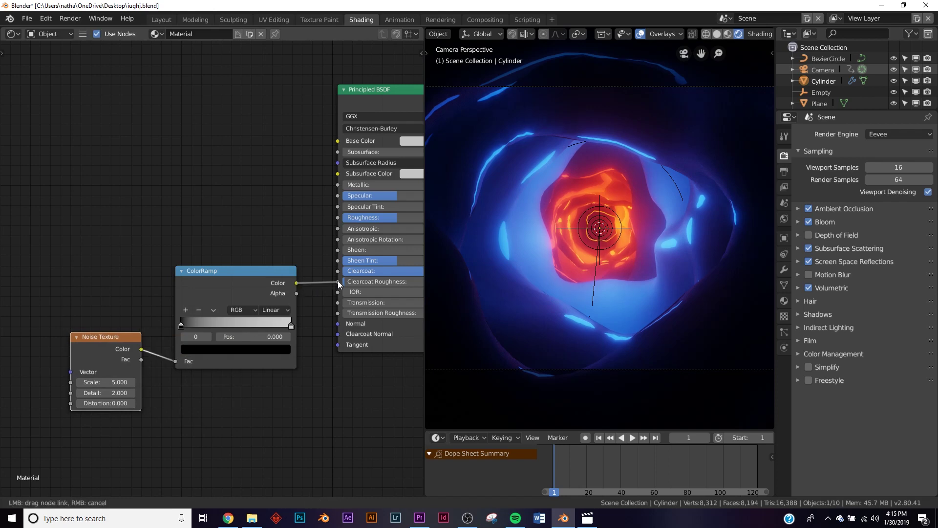
left_click_drag(339, 283, 339, 282)
Set the Noise Texture's Scale to 22.100 and Detail to 16.000
scroll(232, 412, "up", 3)
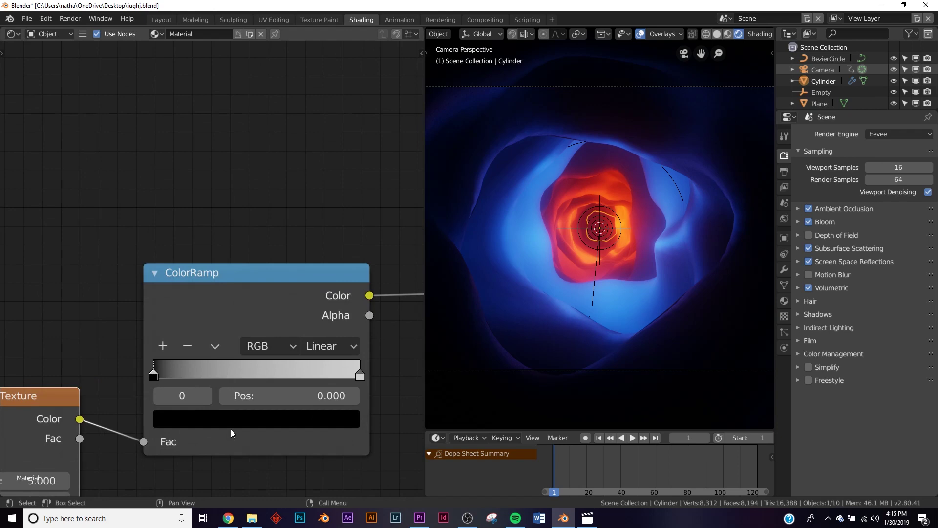
middle_click_drag(228, 432, 302, 245)
left_click_drag(98, 312, 147, 312)
left_click_drag(89, 290, 127, 290)
Tighten the ColorRamp by sliding its white stop inward and its black stop to position 0.476
scroll(579, 335, "up", 2)
middle_click_drag(532, 344, 615, 300)
key("KP_0")
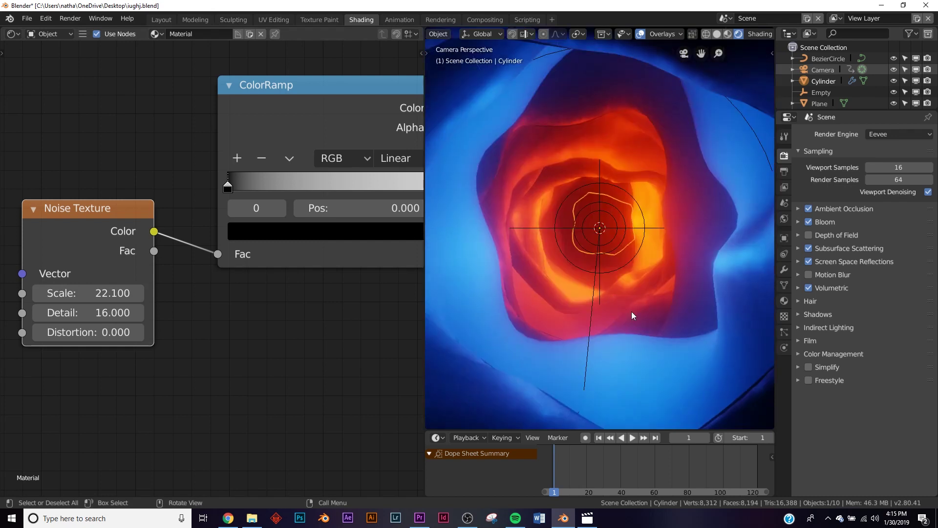
middle_click_drag(415, 189, 287, 175)
left_click_drag(323, 184, 265, 183)
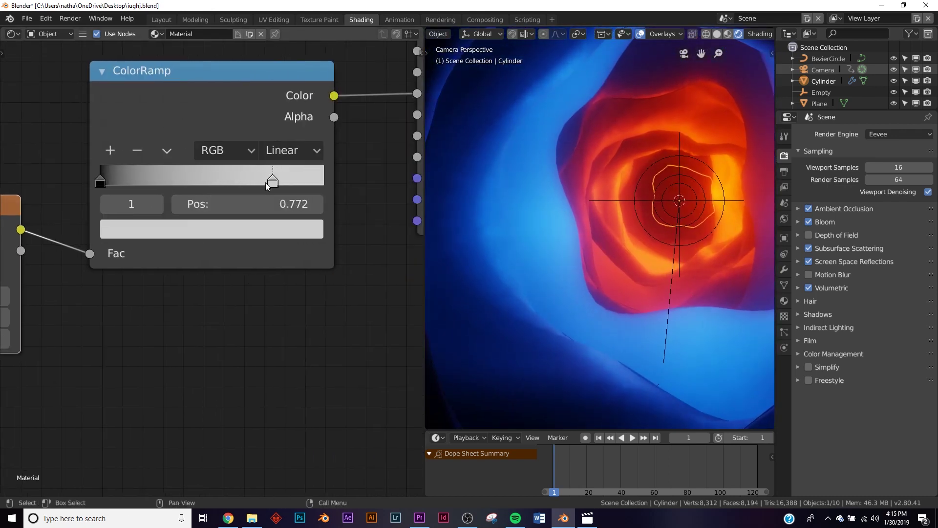
key("g")
left_click(124, 188)
left_click(137, 185)
left_click_drag(137, 185, 238, 187)
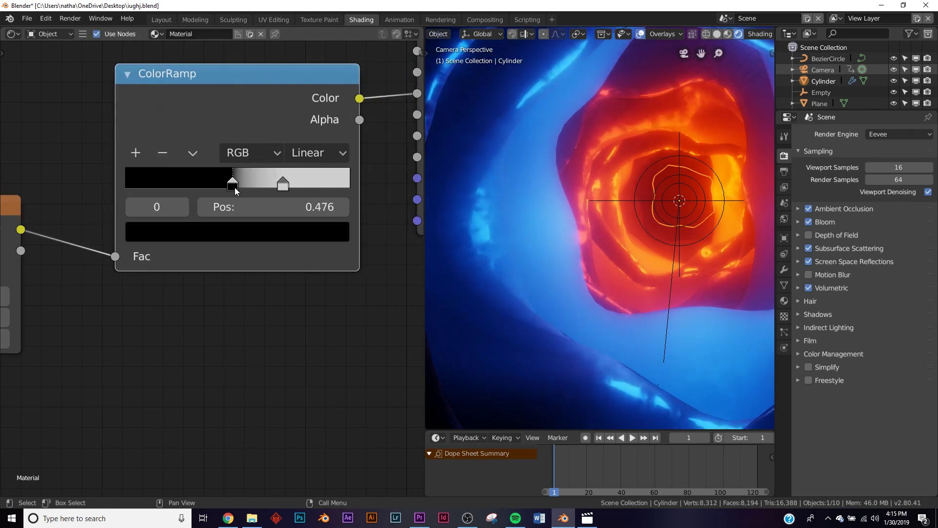
Set the cylinder's Subdivision Surface modifier to 2 viewport subdivisions
middle_click_drag(638, 275, 742, 157)
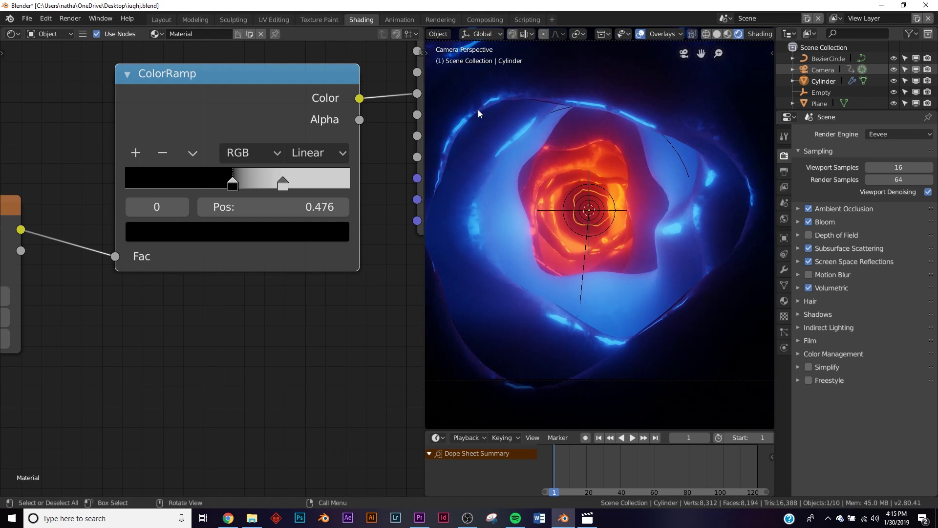
left_click(784, 270)
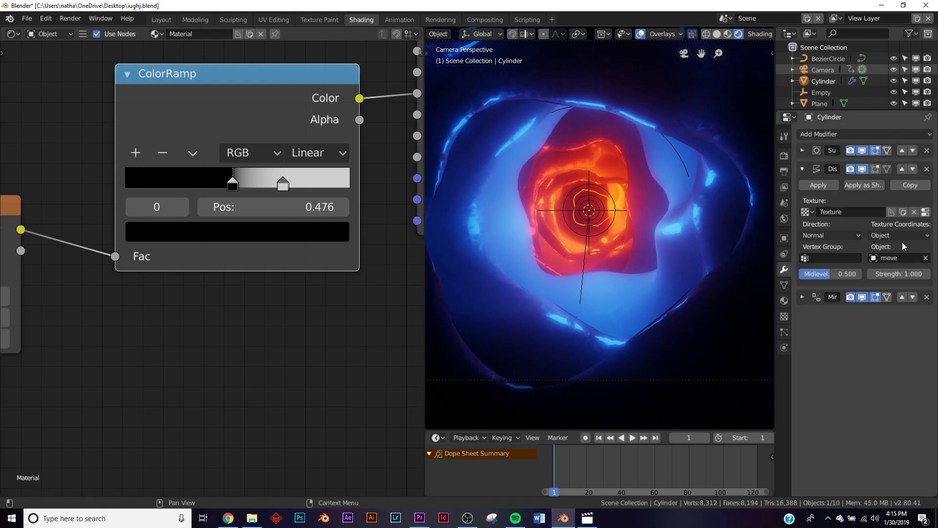
left_click(803, 151)
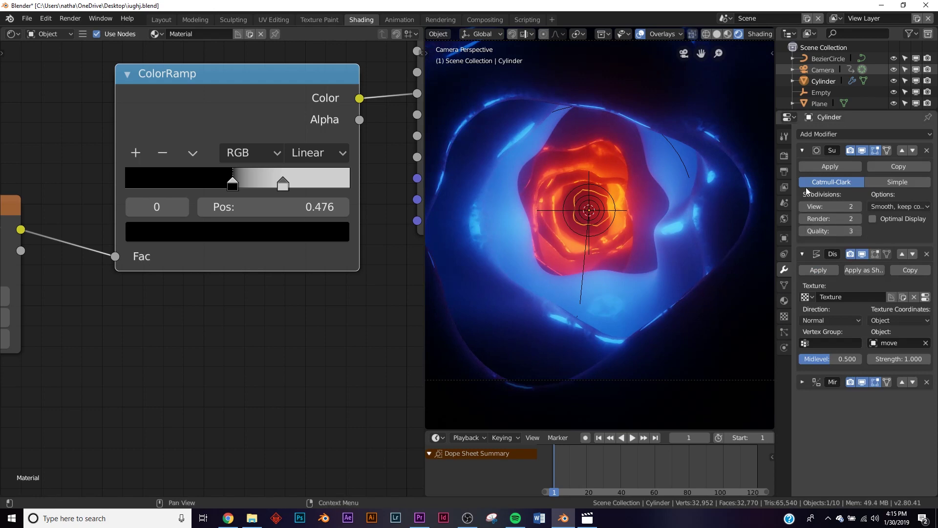
Set the ColorRamp's black stop to position 0.449 and check the reflections up close in the rendered view
scroll(567, 282, "up", 2)
middle_click_drag(554, 282, 692, 261, "shift")
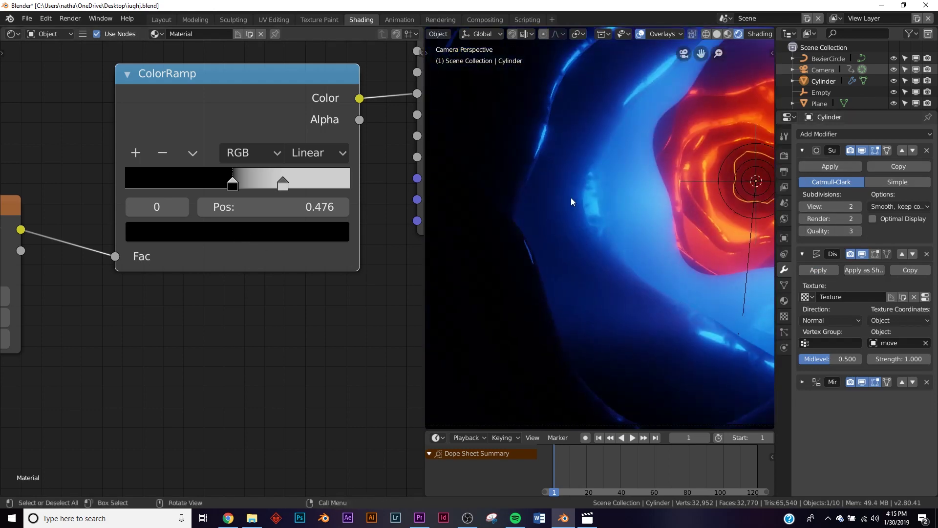
left_click_drag(225, 185, 221, 186)
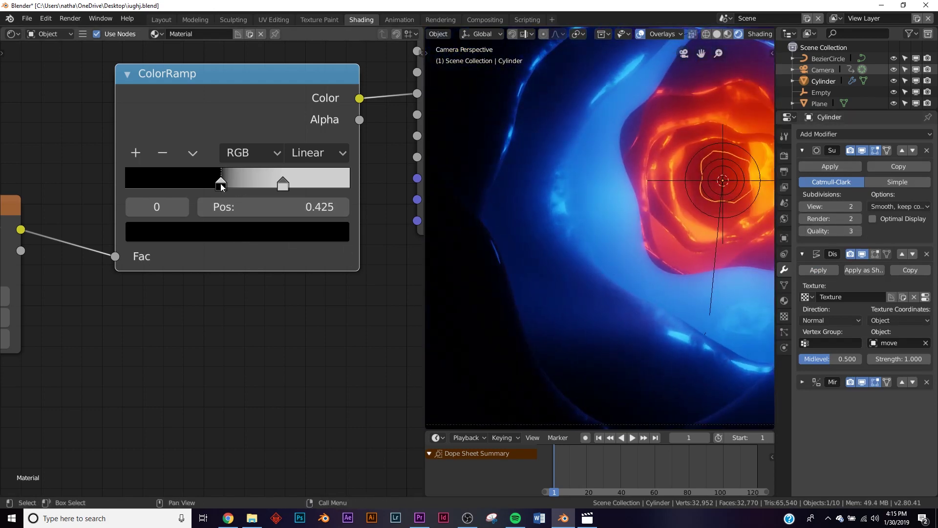
scroll(570, 264, "up", 5)
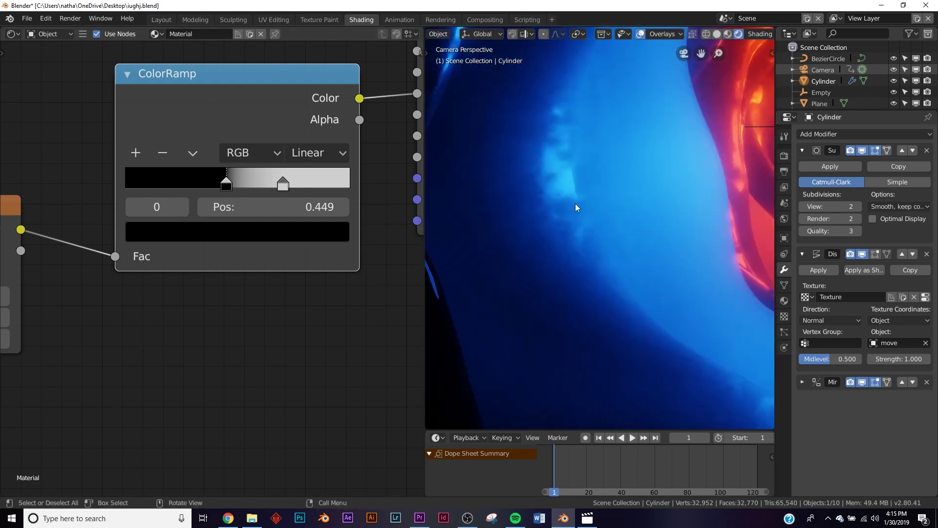
scroll(562, 245, "down", 6)
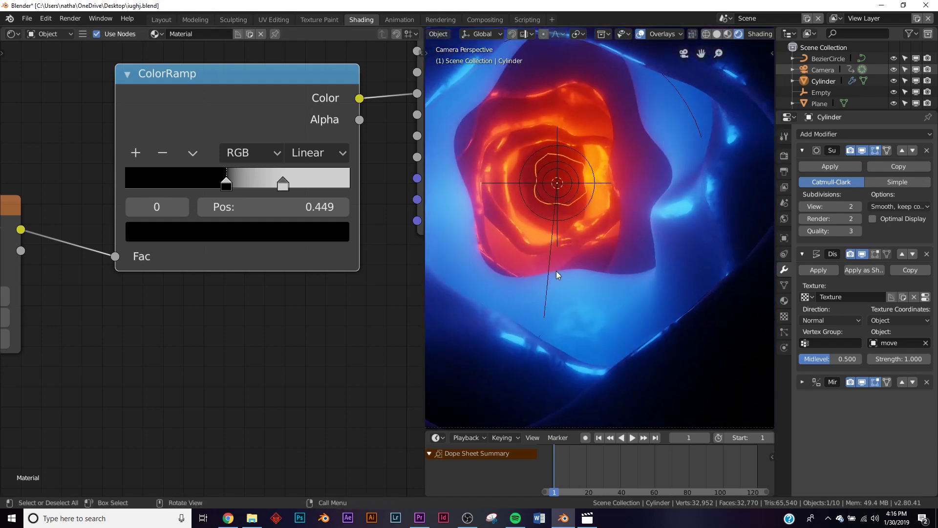
scroll(294, 341, "down", 2)
Try linking the ColorRamp's Color to the Principled BSDF's Roughness as well, and undo the link
middle_click_drag(295, 344, 148, 281)
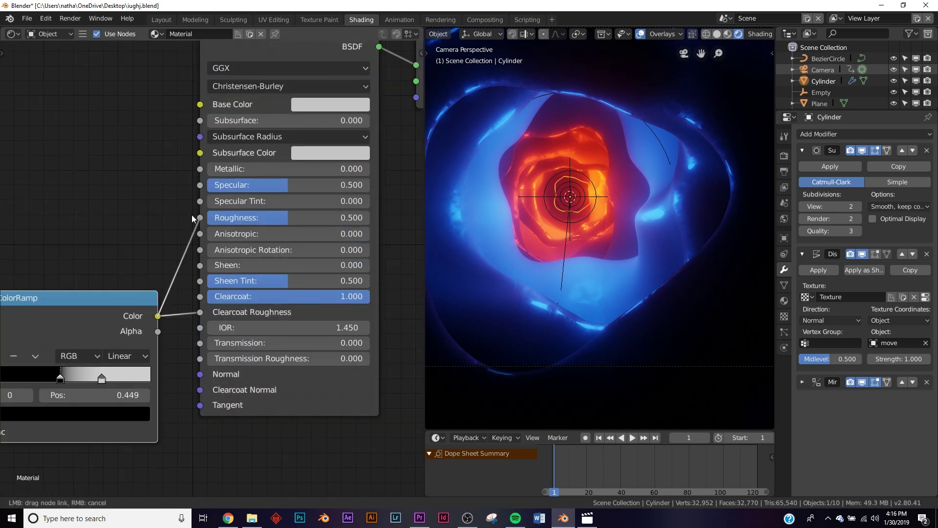
left_click_drag(192, 216, 192, 216)
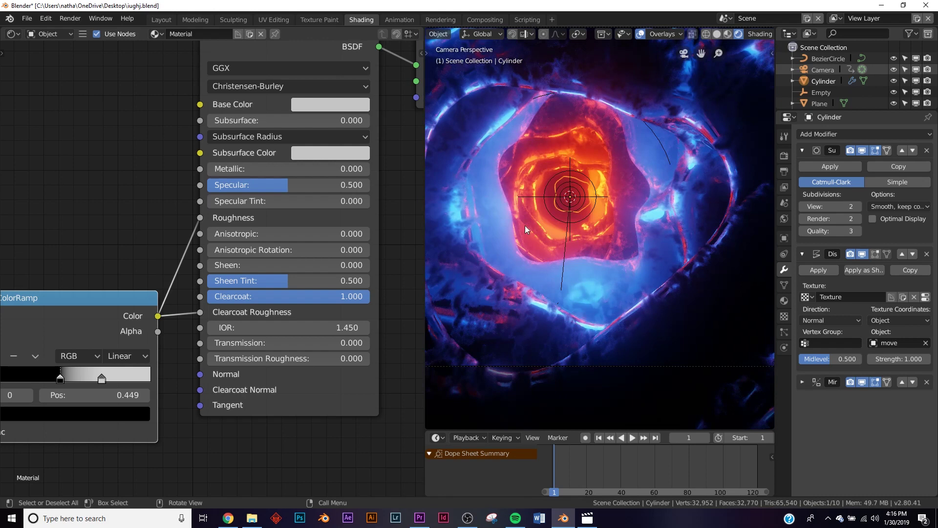
key("ctrl+z")
Duplicate the ColorRamp above the original and link the Noise Texture's Color to the copy's Fac
middle_click_drag(107, 296, 256, 253)
key("shift+d")
left_click(241, 110)
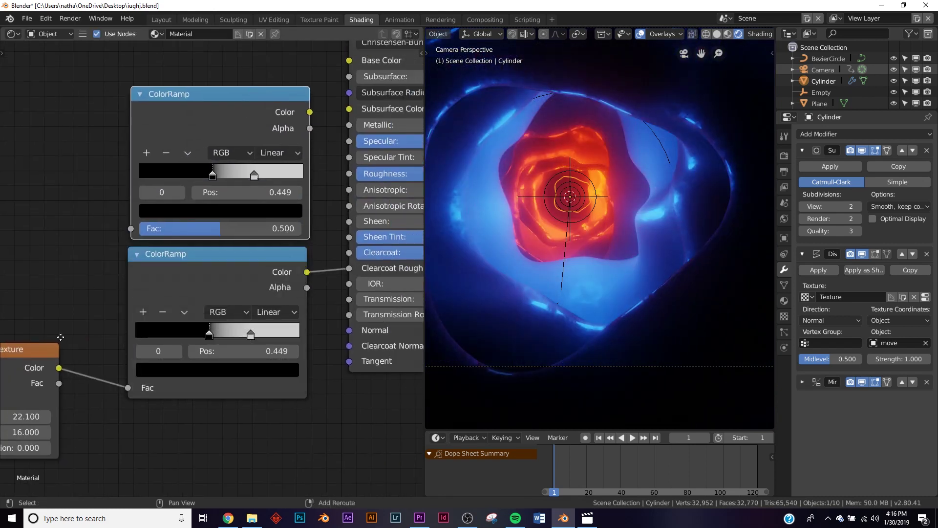
middle_click_drag(61, 341, 92, 321)
left_click_drag(90, 348, 161, 208)
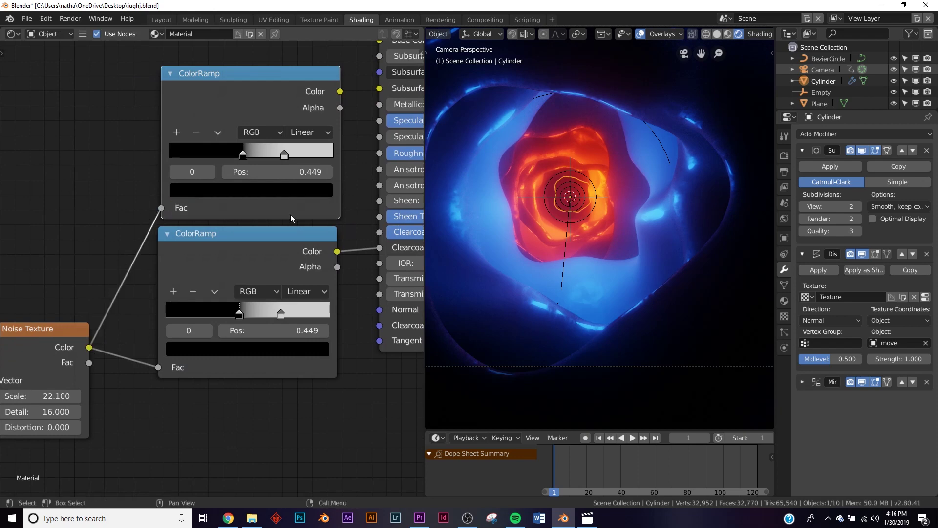
Shift the duplicated ColorRamp away from the shader and link its Color to the Principled BSDF's Roughness
middle_click_drag(278, 215, 157, 271)
left_click_drag(171, 134, 124, 135)
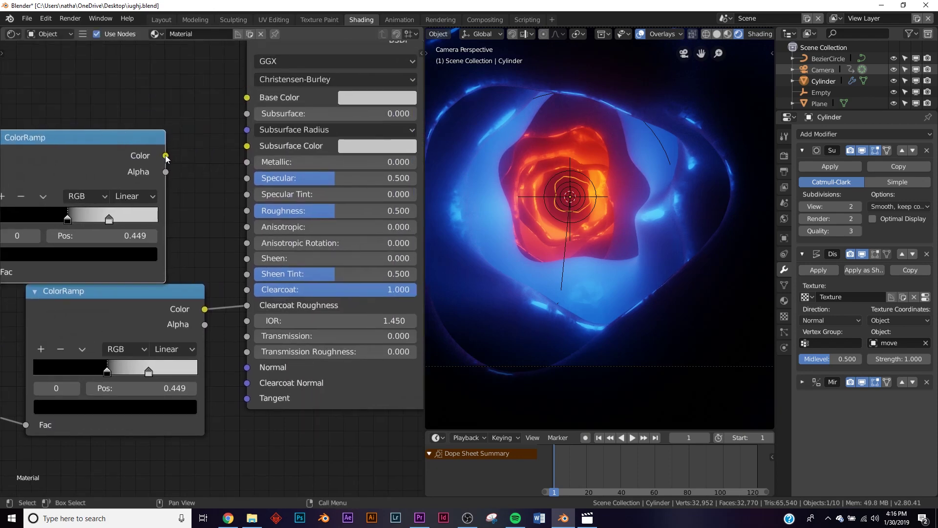
left_click_drag(229, 203, 247, 211)
Set the Roughness ColorRamp's black stop to 0.358 and slide its white stop outward, using the desktop wallpaper render as reference
middle_click_drag(206, 218, 290, 203)
scroll(289, 199, "up", 2)
left_click_drag(212, 209, 182, 210)
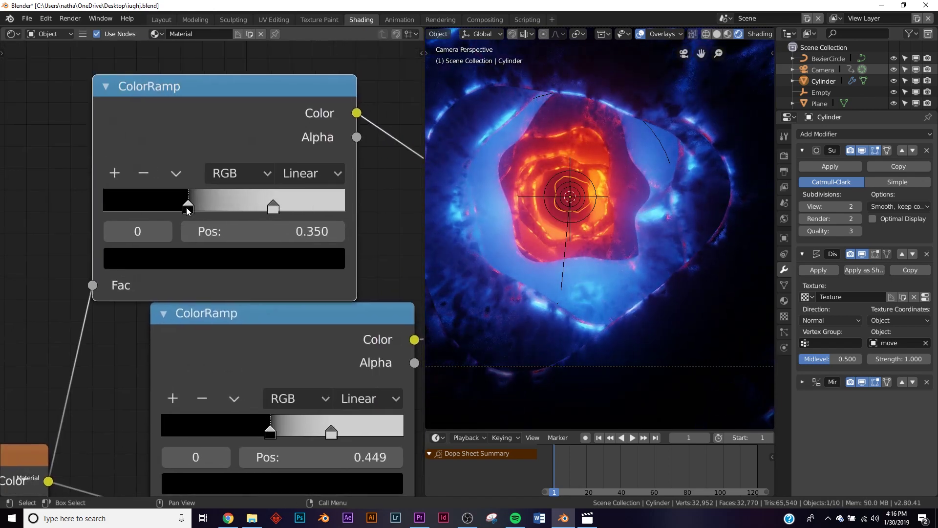
left_click(882, 5)
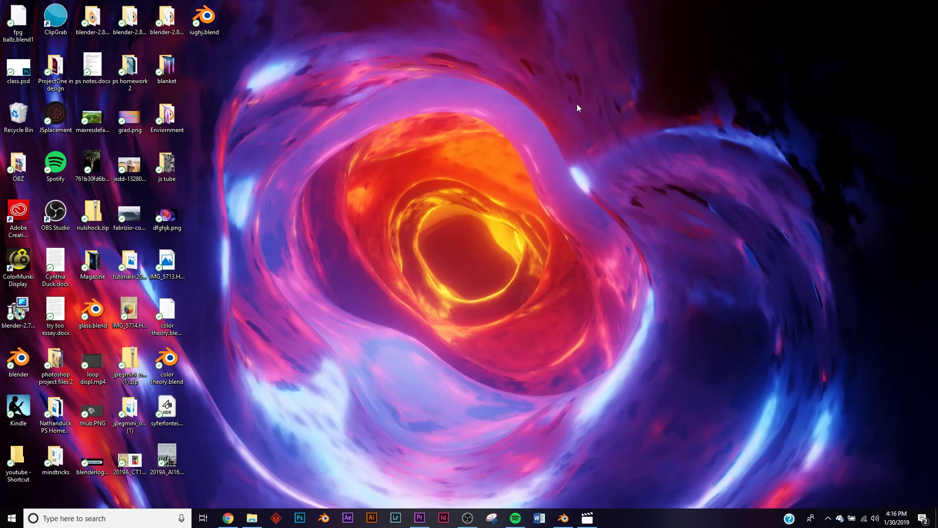
left_click(563, 518)
left_click_drag(273, 209, 315, 215)
mouse_move(180, 212)
left_mouse_down()
mouse_move(161, 208)
mouse_move(194, 206)
left_mouse_up()
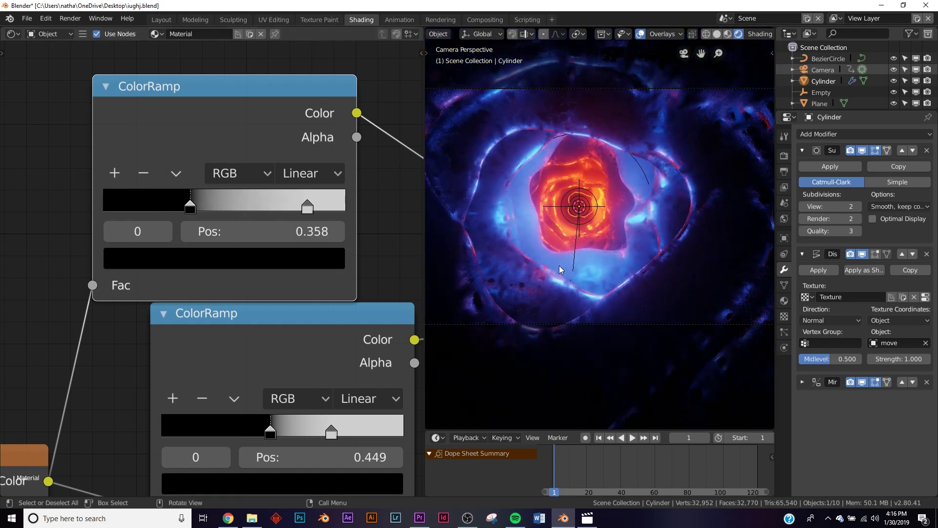
Set the Noise Texture's Scale to 16.200
middle_click_drag(156, 315, 379, 179)
left_click_drag(220, 416, 191, 416)
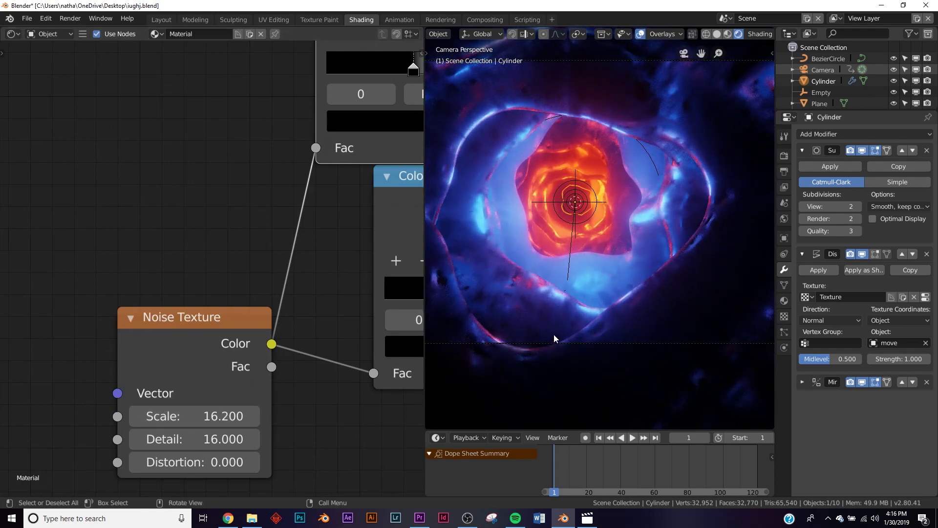
Play the fly-through in the Layout workspace, stop it, and return to frame 1
left_click(162, 20)
left_click(394, 450)
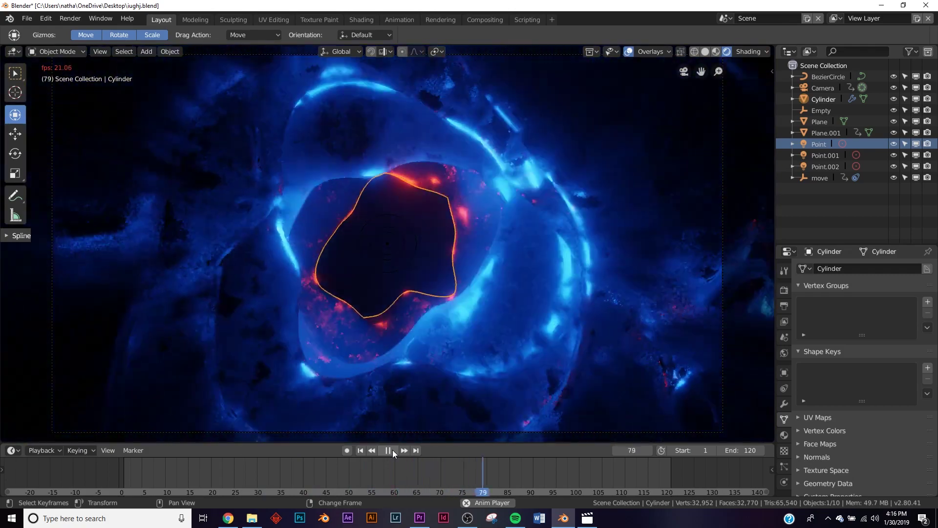
left_click(392, 450)
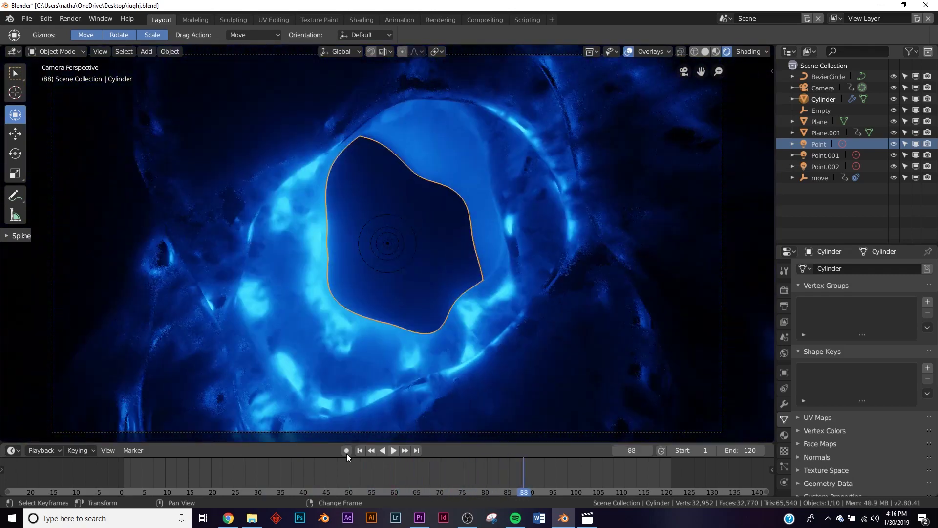
left_click(360, 450)
Leave the camera view, switch the viewport to solid shading, and view the whole tunnel from outside
middle_click_drag(390, 384, 400, 269)
key("z")
left_click(548, 254)
middle_click_drag(549, 254, 474, 210)
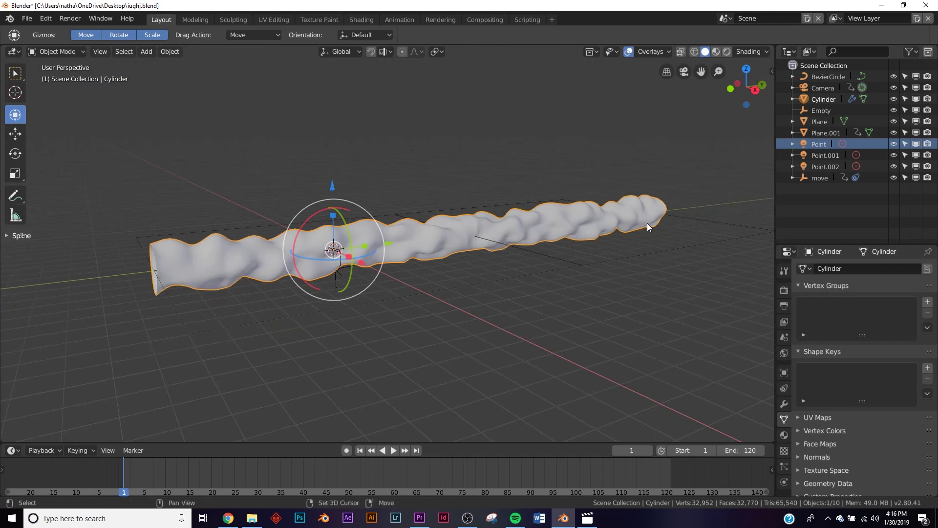
middle_click_drag(648, 225, 409, 259)
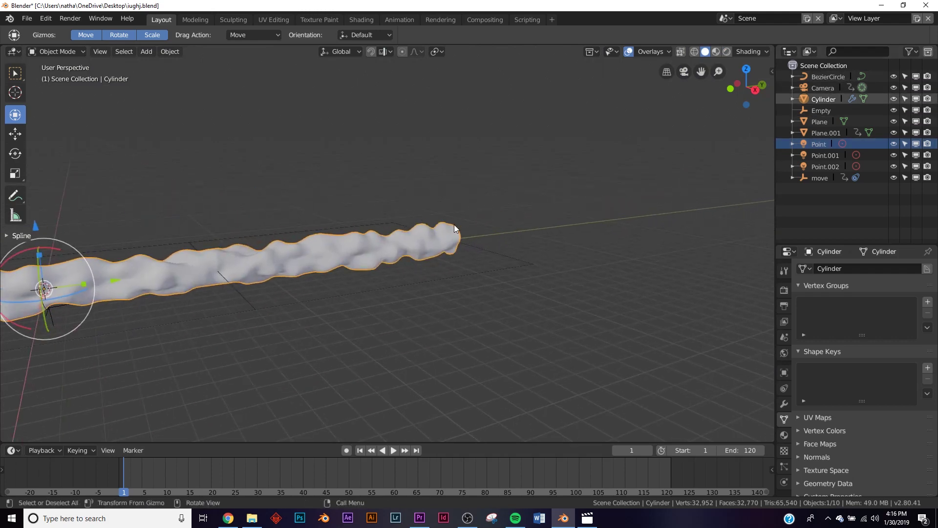
Move the Cylinder, Plane and Plane.001 objects into a new collection named "tube"
left_click(470, 278)
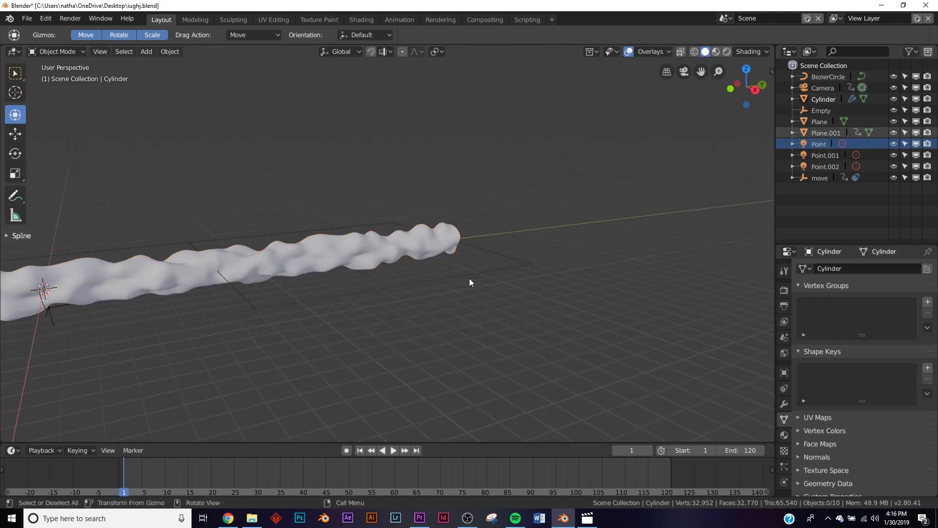
left_click(823, 131)
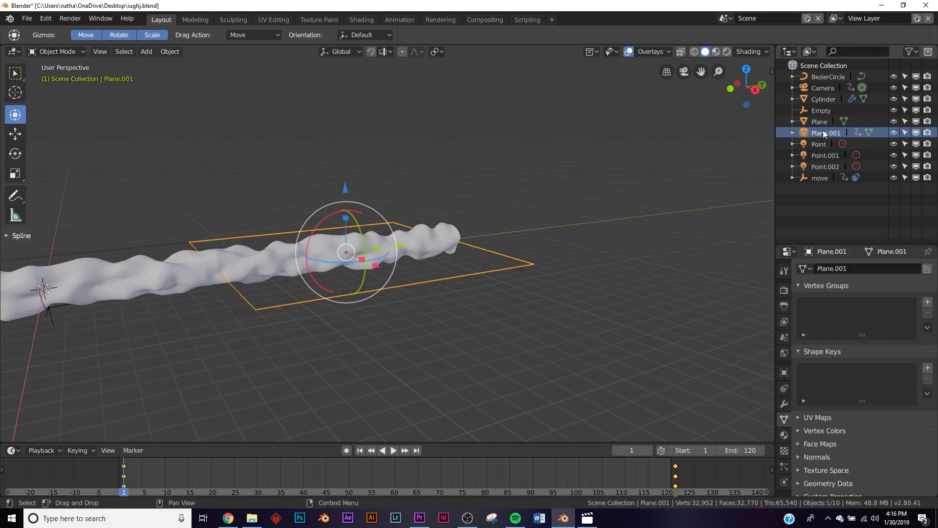
left_click(821, 123, "ctrl")
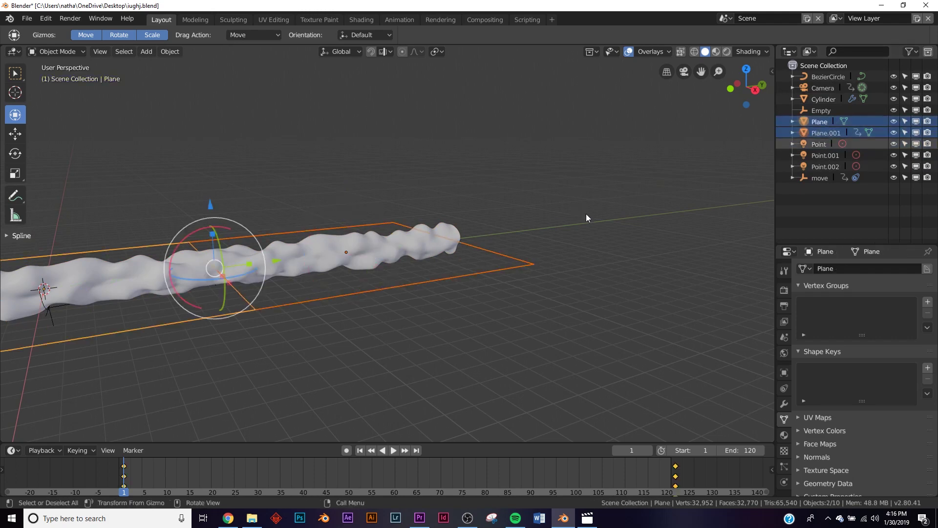
left_click(826, 100, "ctrl")
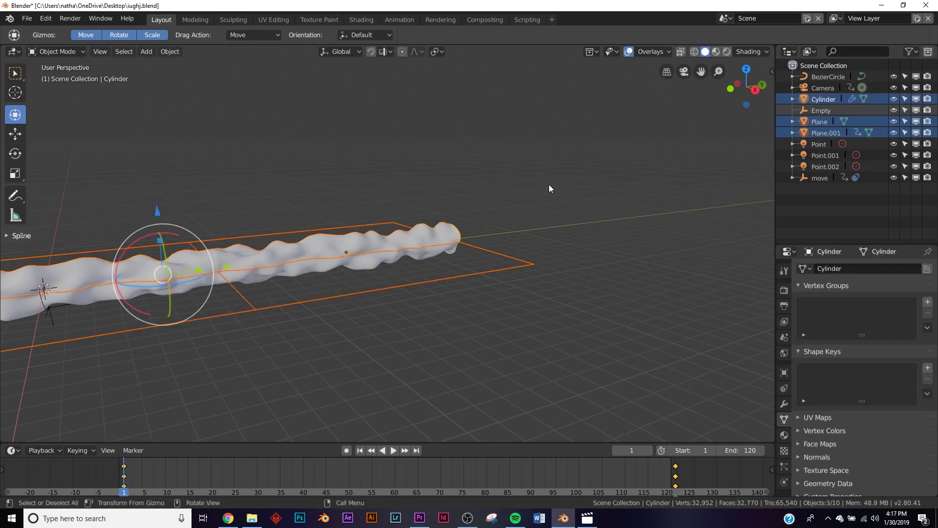
key("m")
left_click(395, 213)
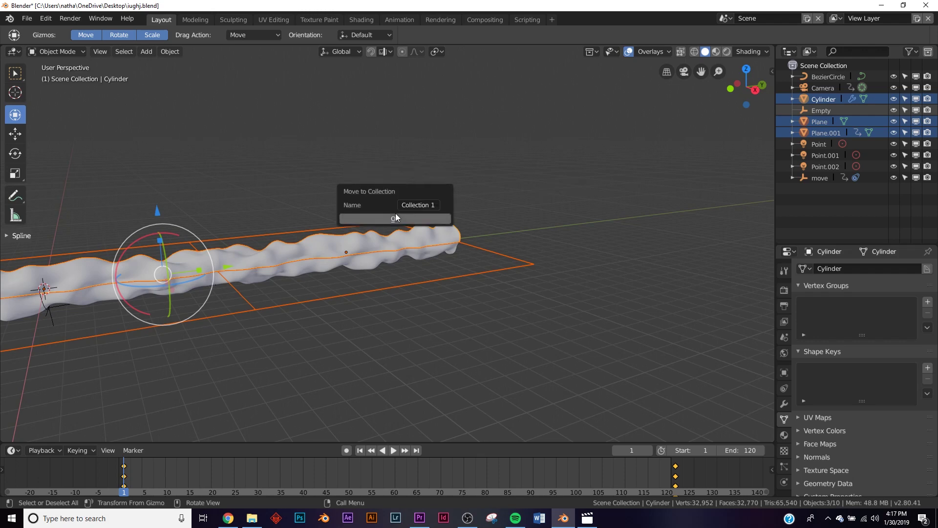
left_click(409, 205)
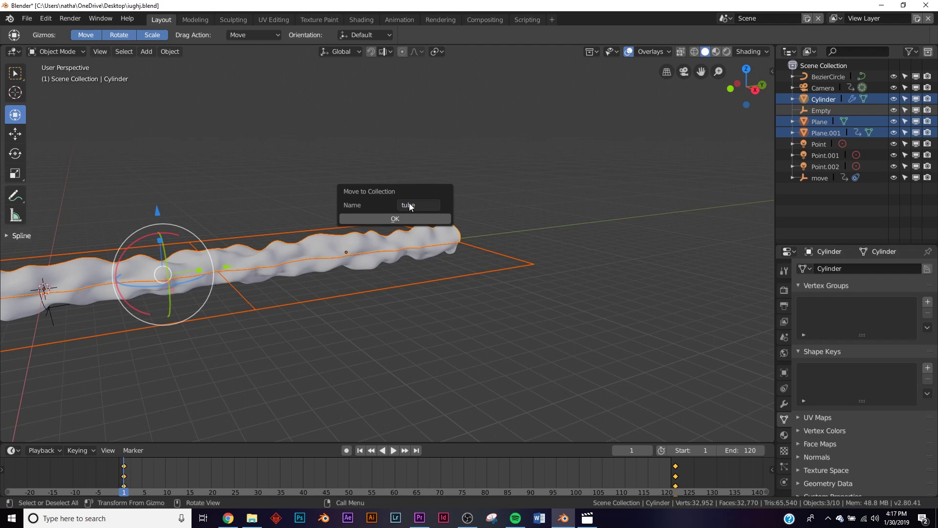
left_click(409, 220)
Add an instance of the tube collection and move it 32 m along Y to extend the end of the original tunnel
key("shift+a")
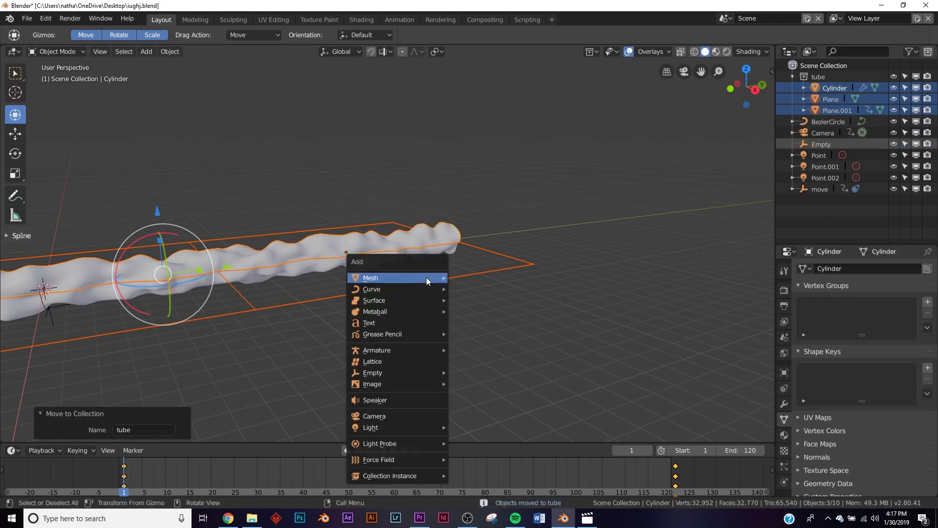
left_click(472, 475)
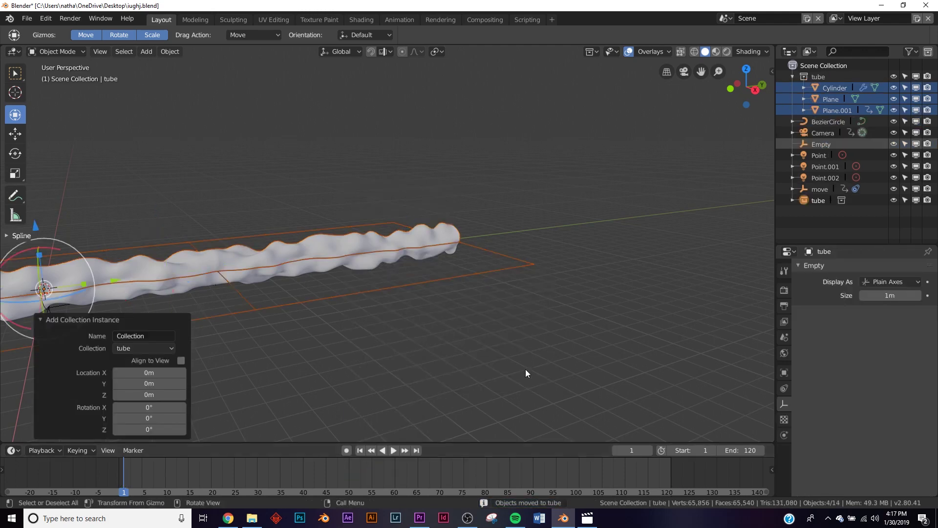
middle_click_drag(497, 338, 268, 266)
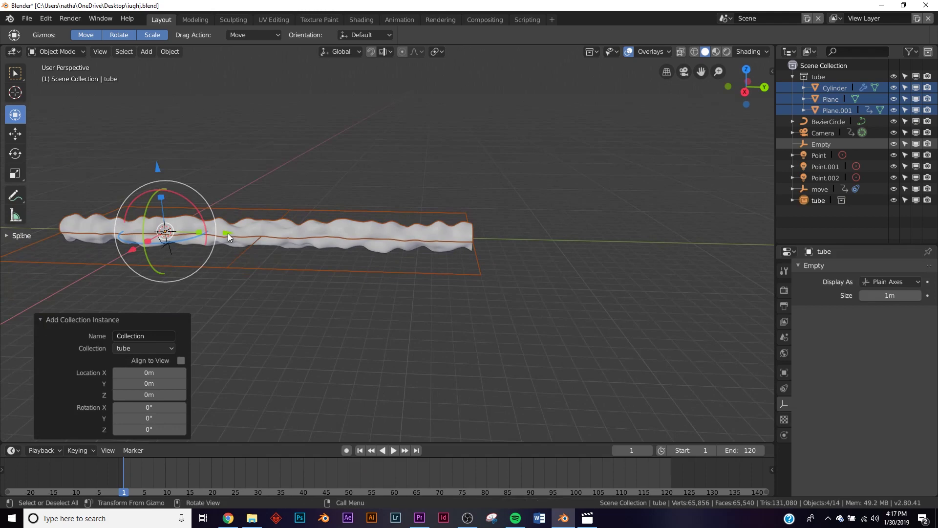
left_click(645, 228)
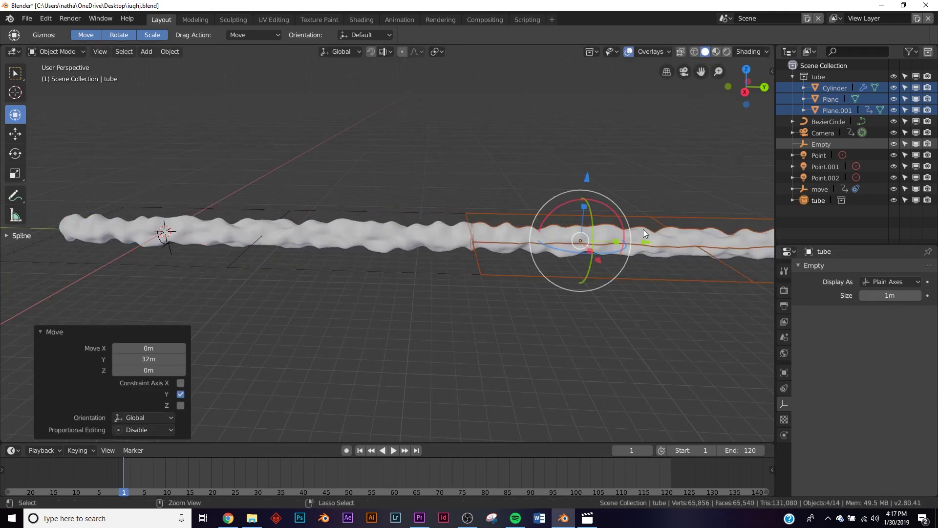
Play the fly-through from the camera view in rendered shading with the viewport overlays hidden
key("KP_0")
key("z")
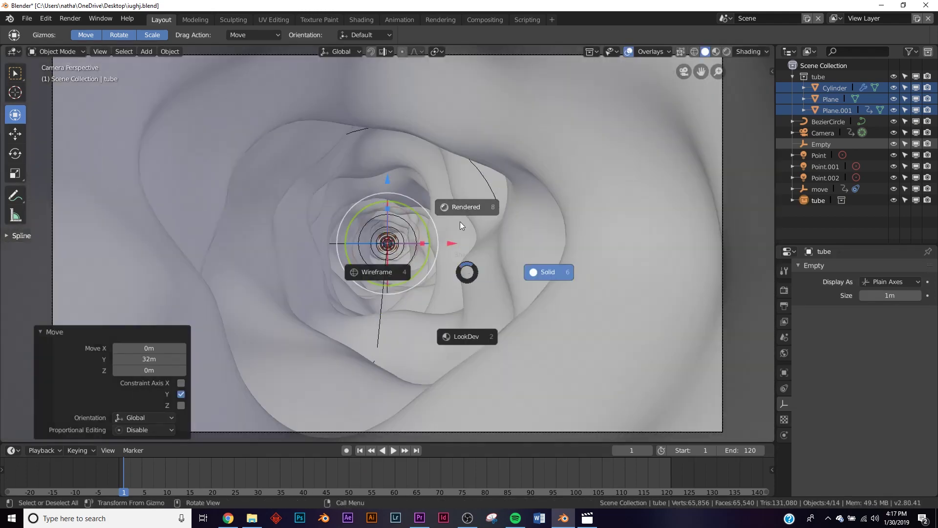
left_click(540, 270)
left_click(394, 450)
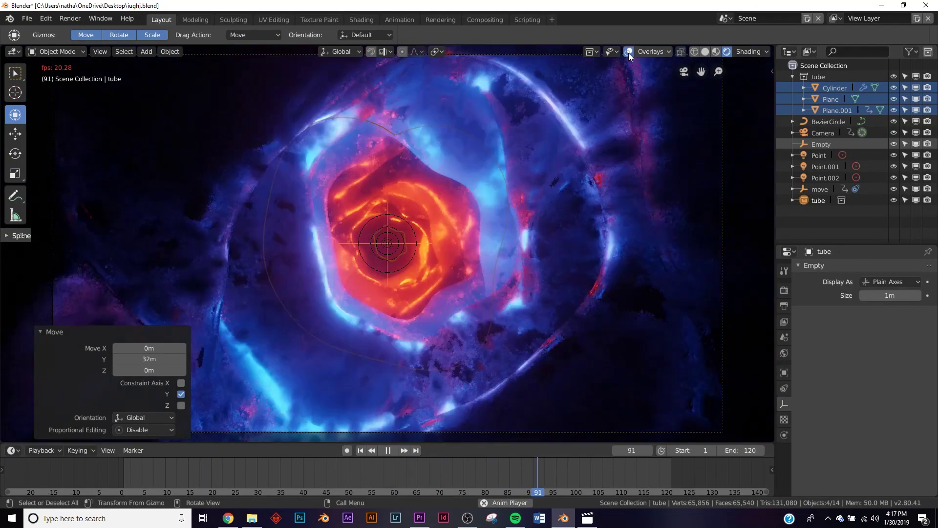
left_click(628, 51)
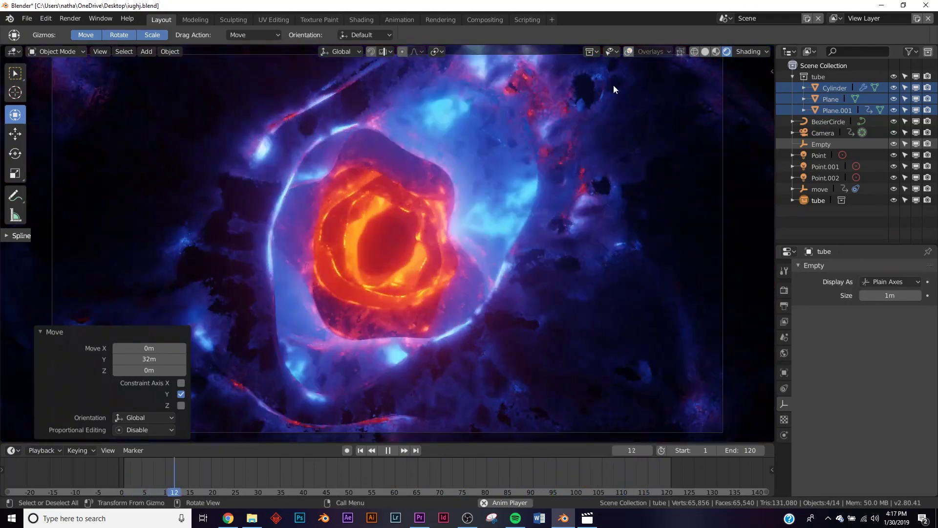